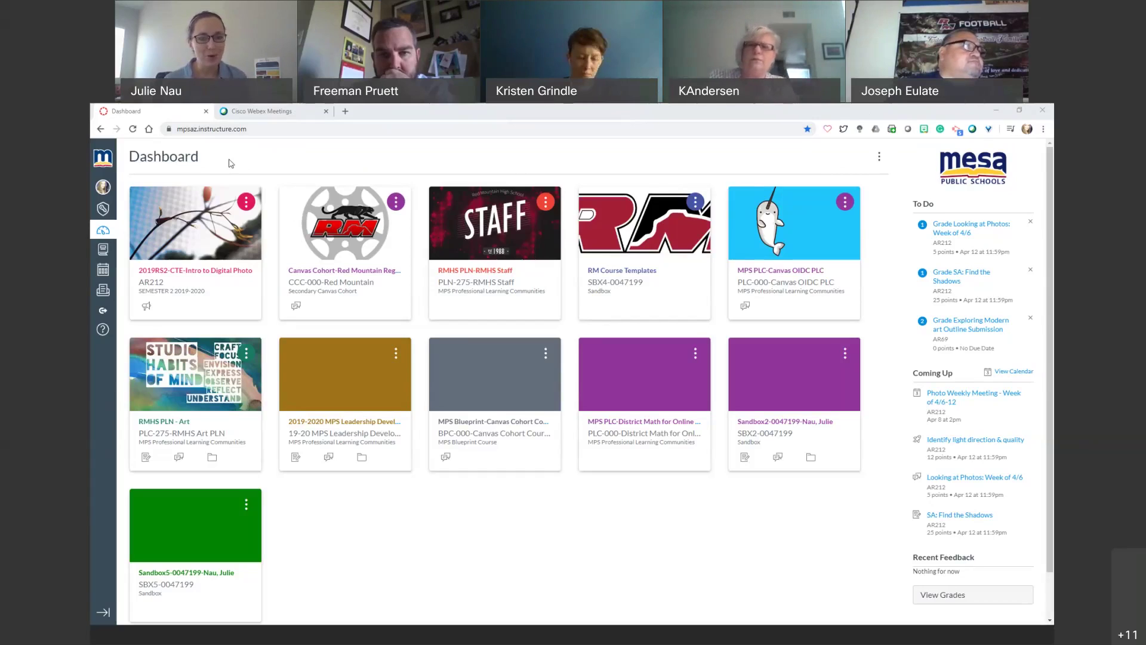
Open the Mesa Public Schools website at mpsaz.org in a new browser tab.
{"action": "left_click", "coordinate": [269, 129]}
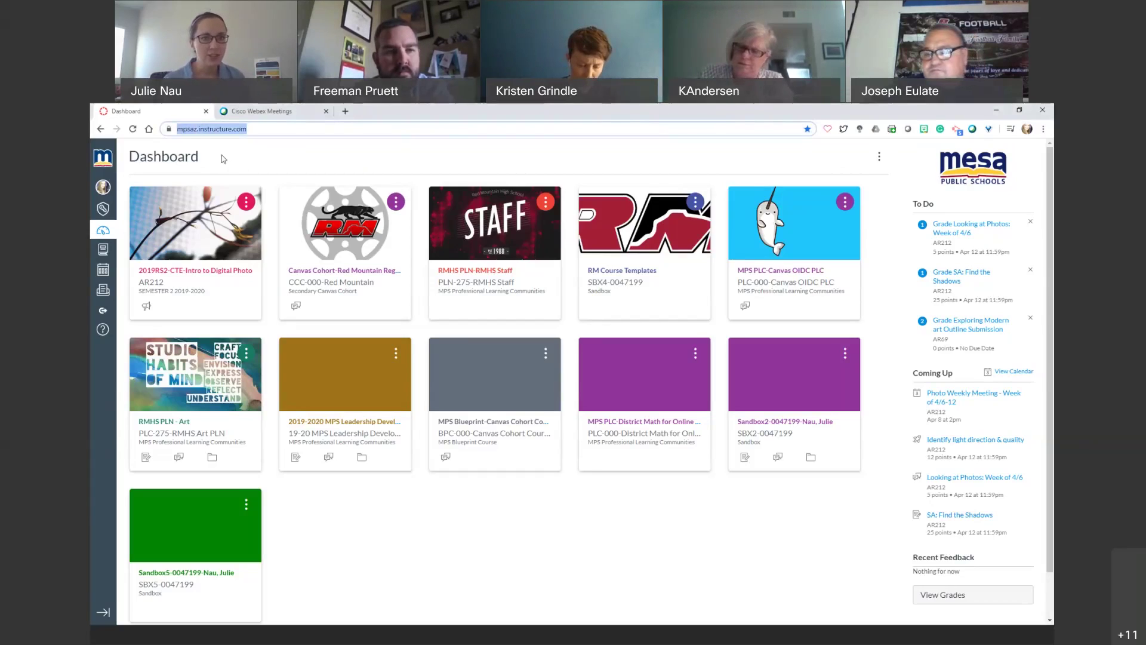
{"action": "left_click", "coordinate": [345, 111]}
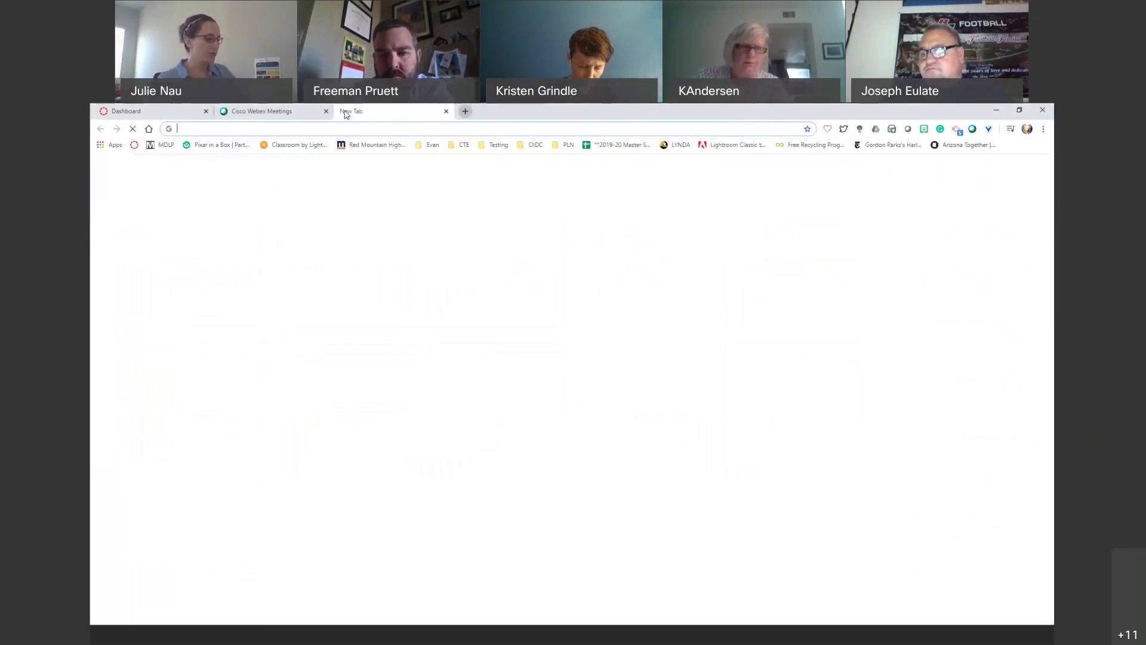
{"action": "type", "text": "mpsaz.org"}
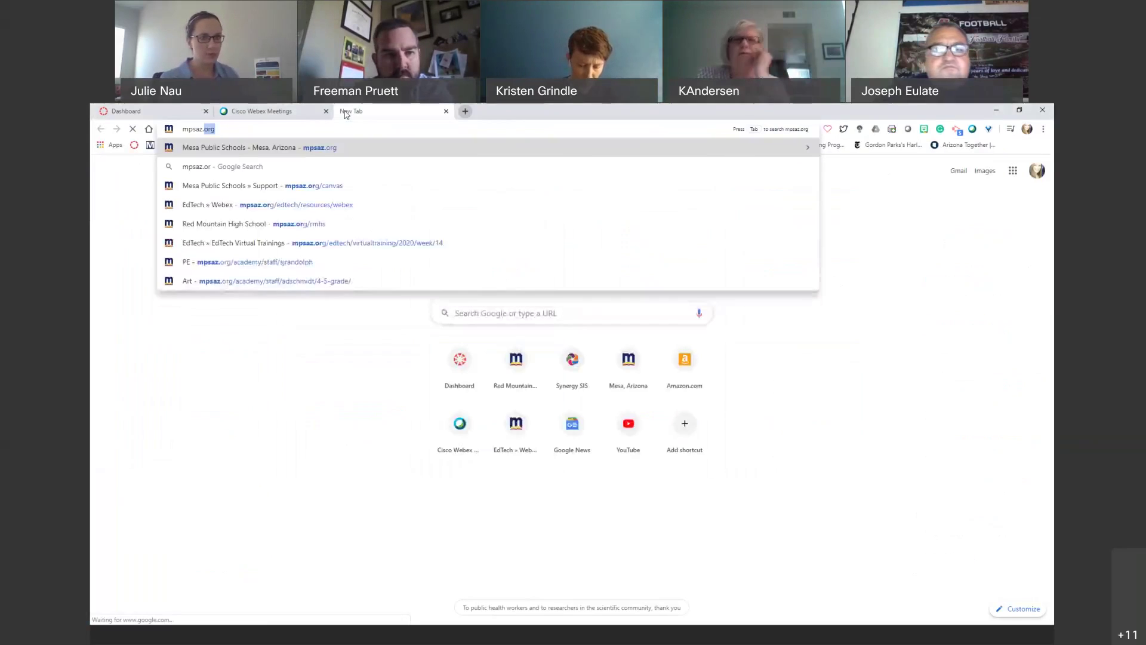
{"action": "key", "text": "Return"}
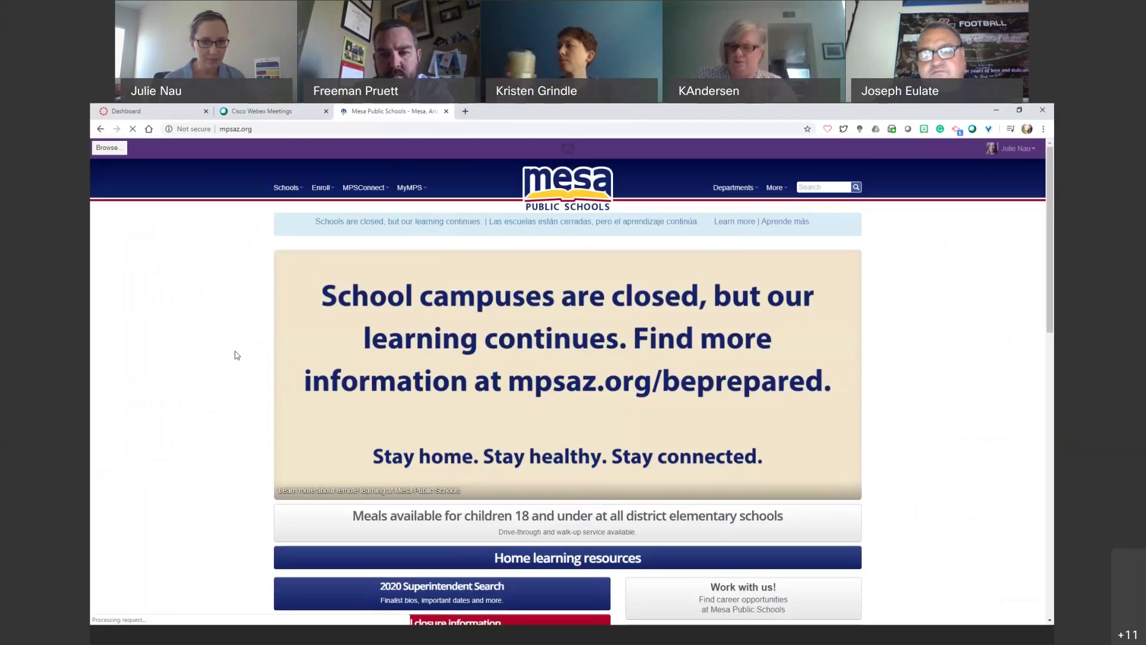
Find the Academic Resources links at the foot of the district homepage and open Canvas from there.
{"action": "scroll", "coordinate": [236, 355], "scroll_direction": "down", "scroll_amount": 10}
{"action": "scroll", "coordinate": [237, 355], "scroll_direction": "down", "scroll_amount": 3}
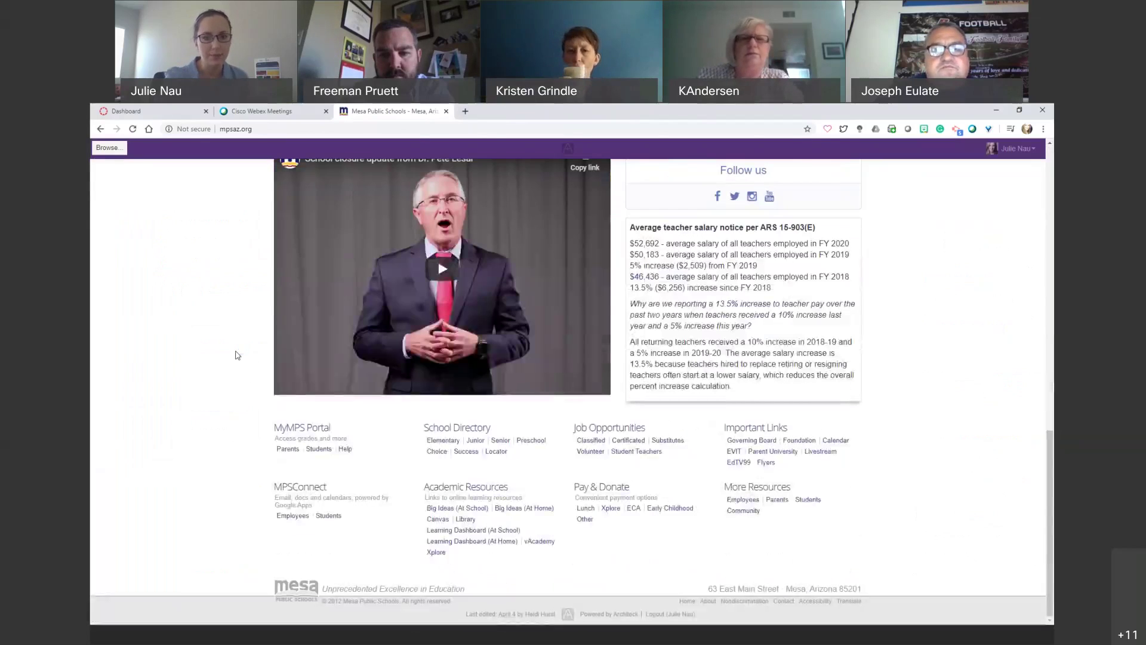
{"action": "scroll", "coordinate": [490, 514], "scroll_direction": "up", "scroll_amount": 5}
{"action": "scroll", "coordinate": [278, 441], "scroll_direction": "down", "scroll_amount": 3}
{"action": "scroll", "coordinate": [277, 441], "scroll_direction": "up", "scroll_amount": 2}
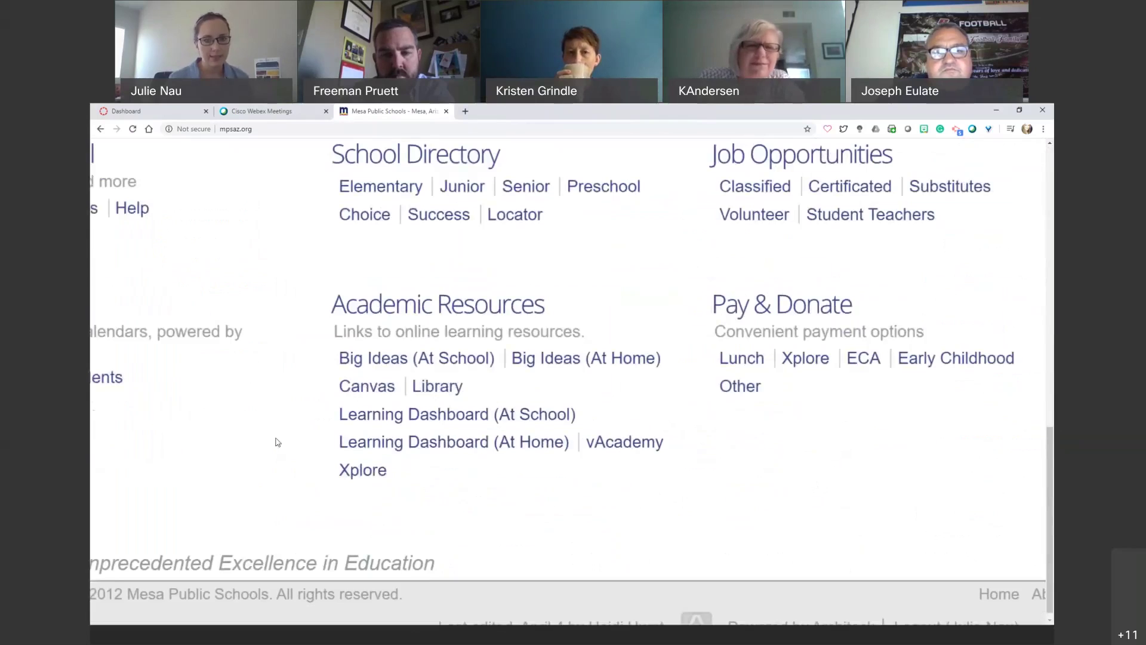
{"action": "left_click", "coordinate": [375, 389]}
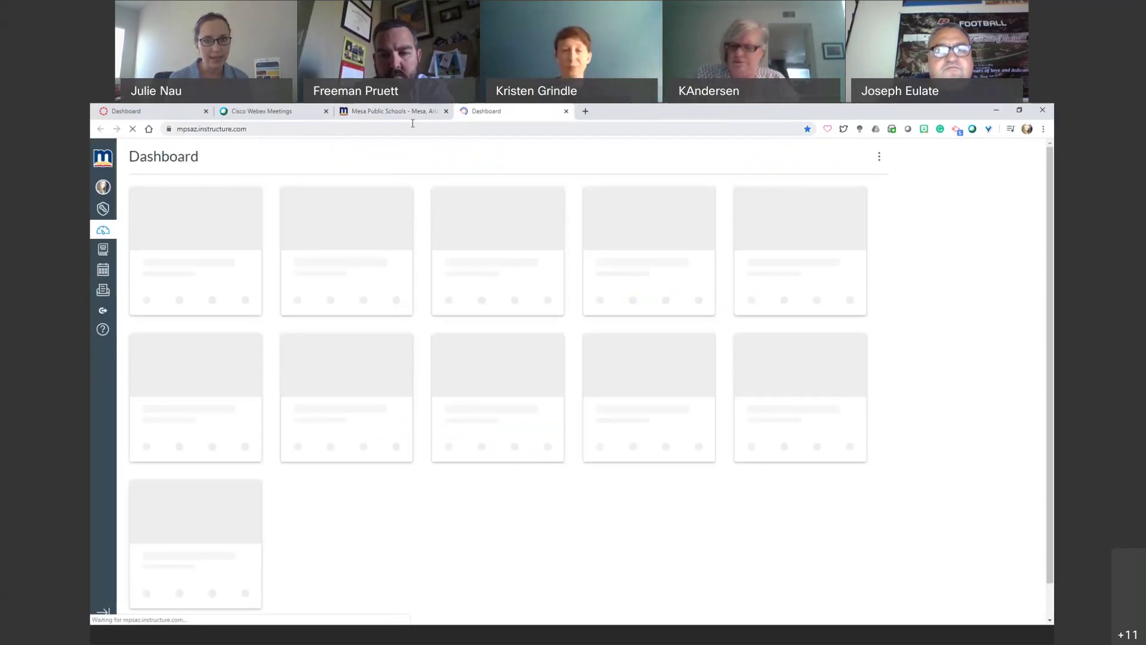
Close the extra Canvas dashboard and Mesa Public Schools tabs and return to the original dashboard tab.
{"action": "left_click_drag", "start_coordinate": [510, 112], "coordinate": [455, 117]}
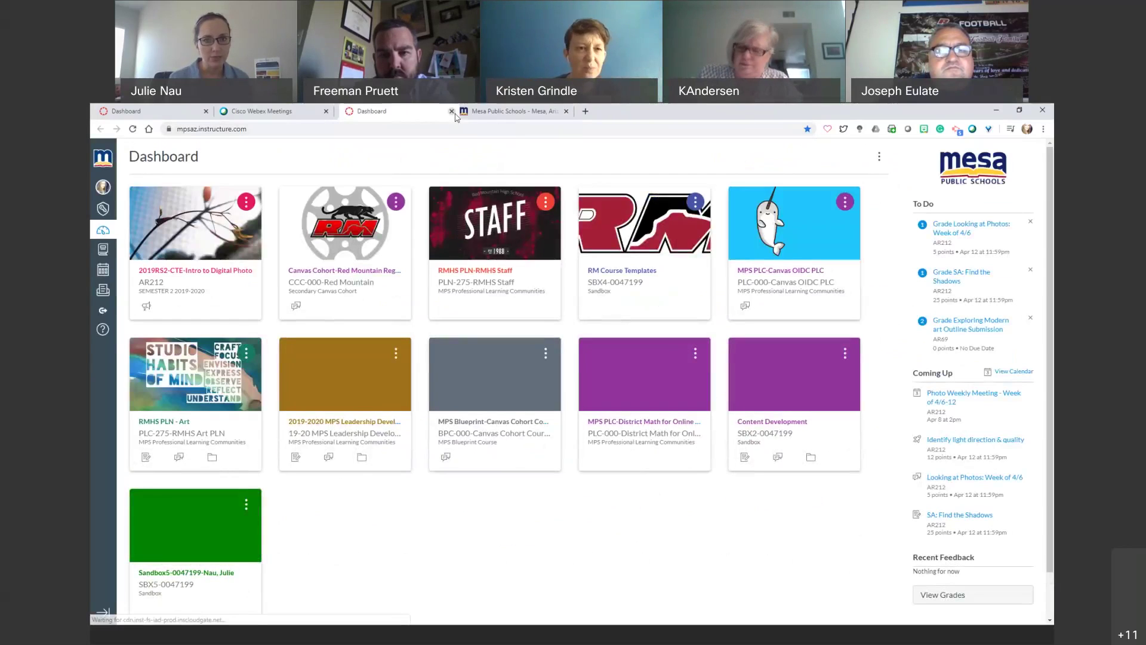
{"action": "left_click", "coordinate": [451, 111]}
{"action": "left_click", "coordinate": [451, 111]}
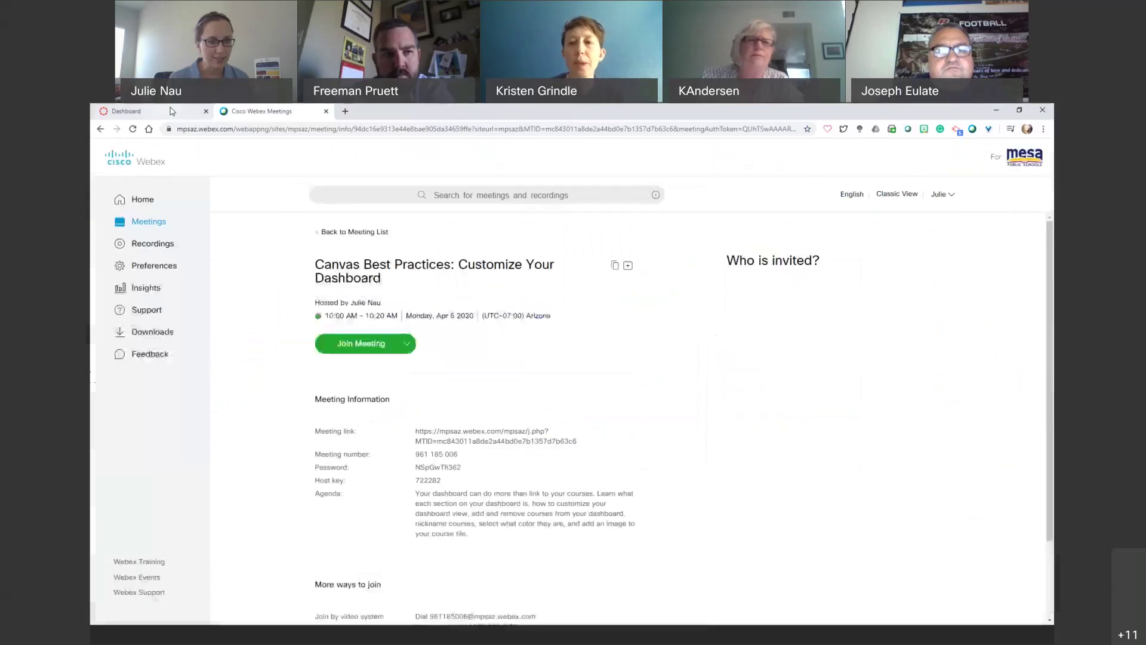
{"action": "left_click", "coordinate": [172, 111]}
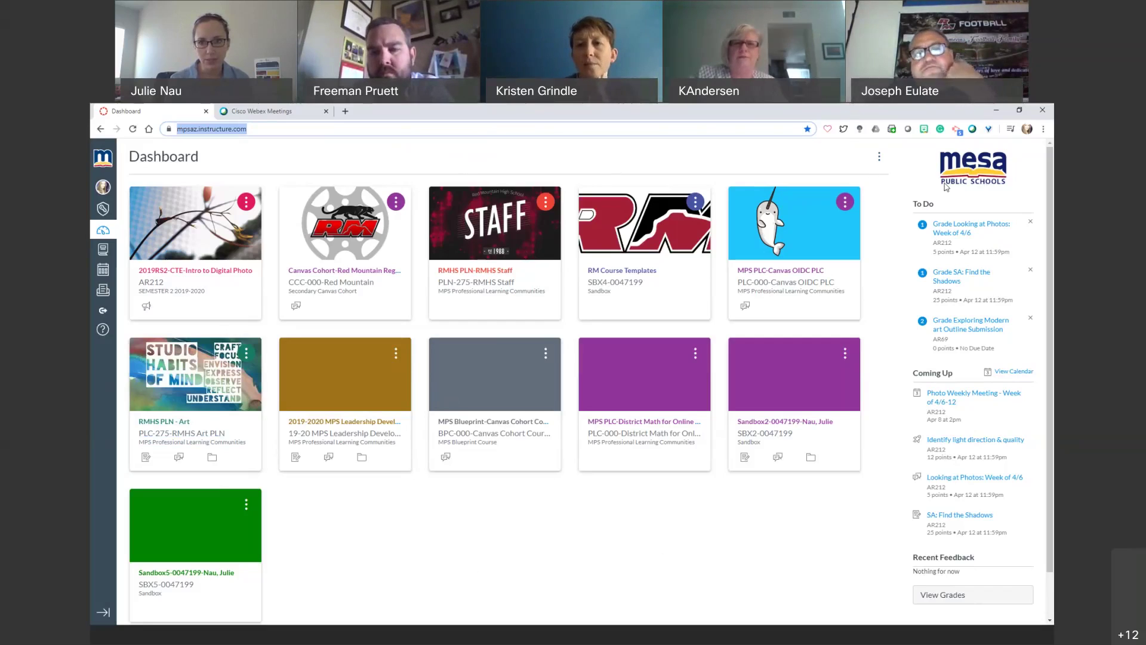
Switch the dashboard to List View, and open and close the form for adding a to-do.
{"action": "left_click", "coordinate": [879, 159]}
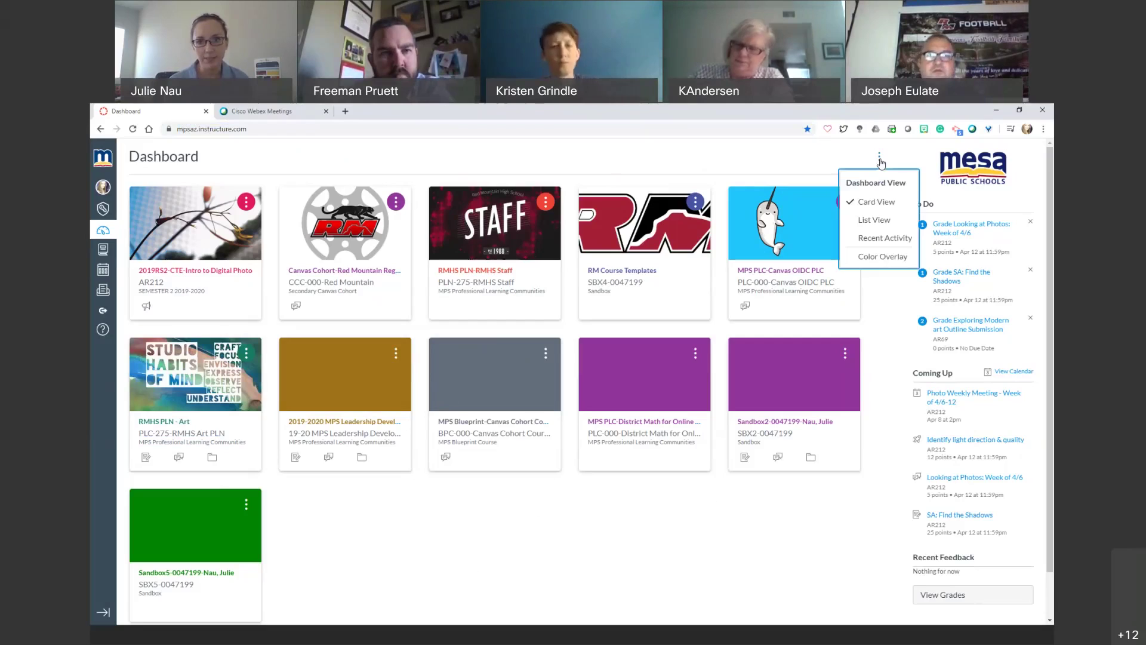
{"action": "left_click", "coordinate": [880, 160]}
{"action": "left_click", "coordinate": [880, 160]}
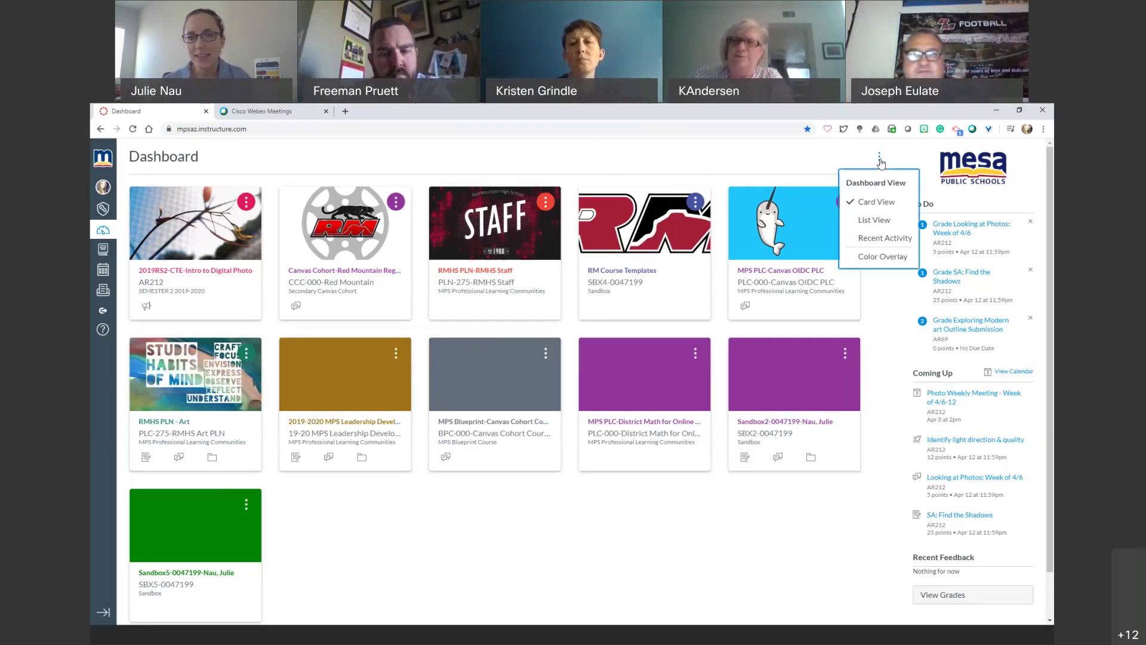
{"action": "left_click", "coordinate": [872, 221]}
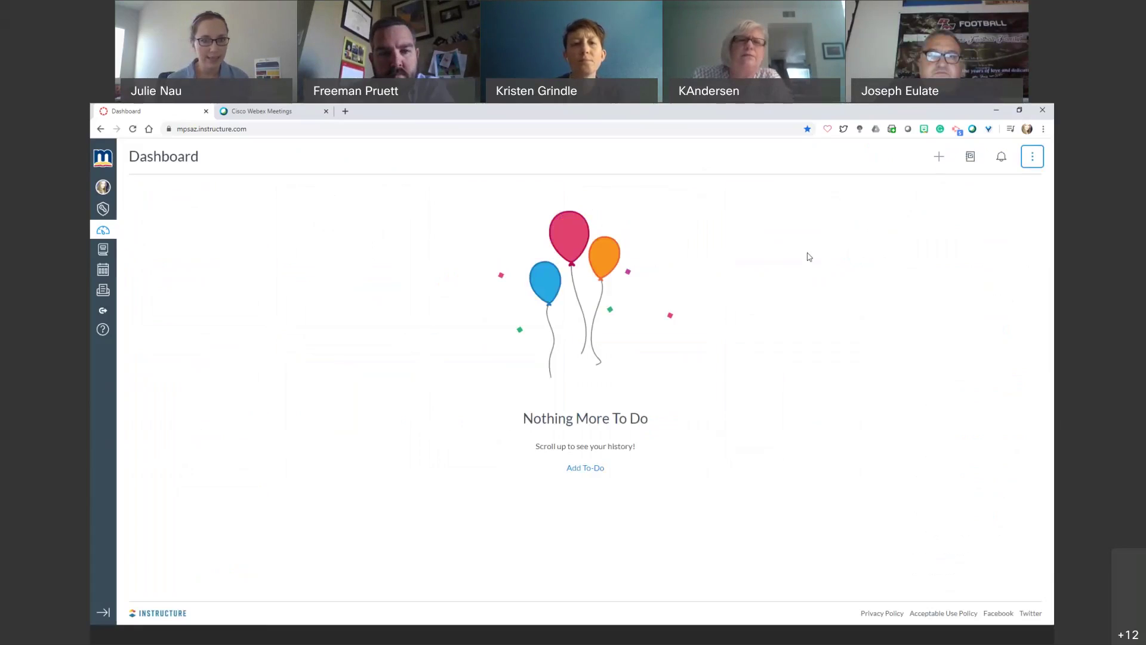
{"action": "left_click", "coordinate": [939, 160]}
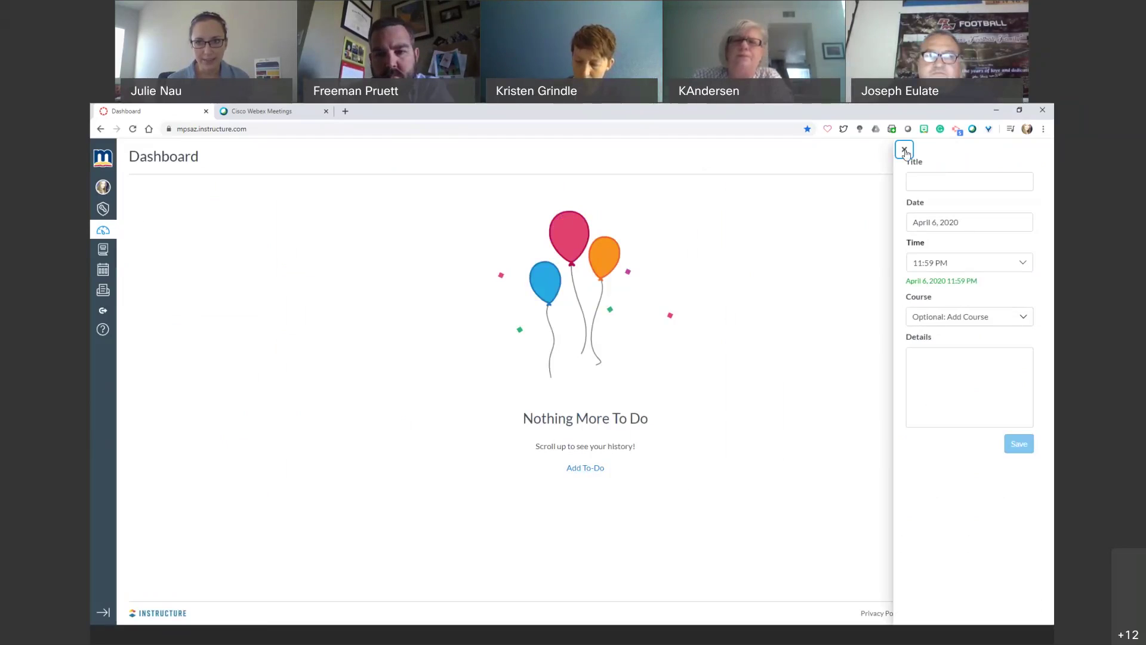
{"action": "left_click", "coordinate": [904, 149]}
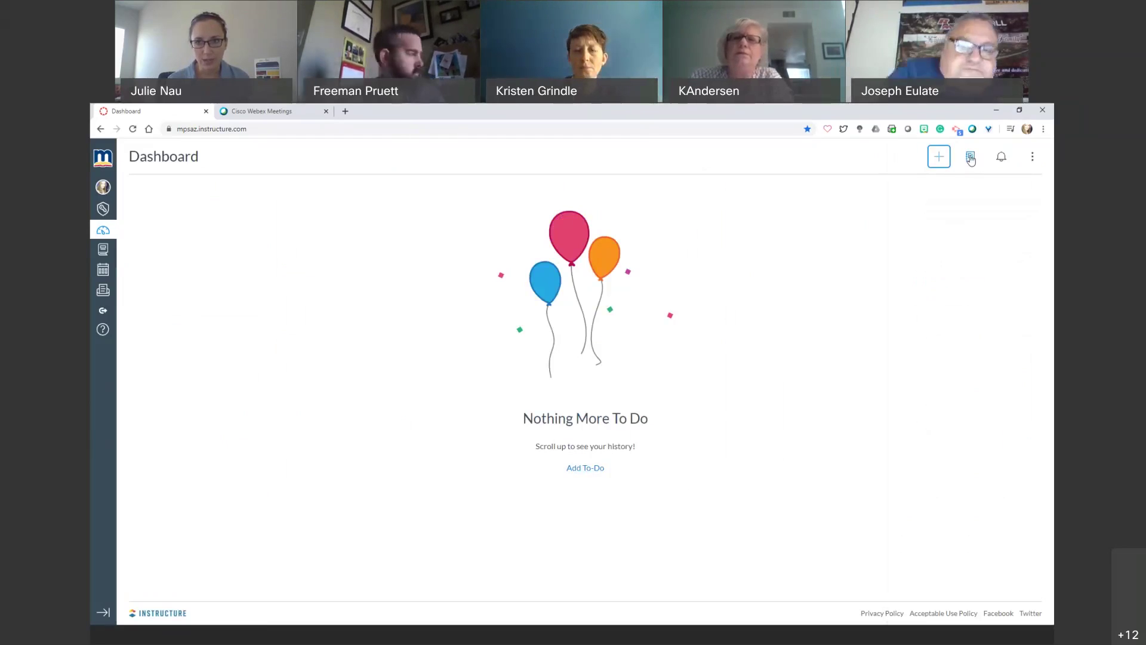
Switch the dashboard to Recent Activity and return to it from the grading page for Looking at Photos: Week of 4/6.
{"action": "left_click", "coordinate": [1032, 157]}
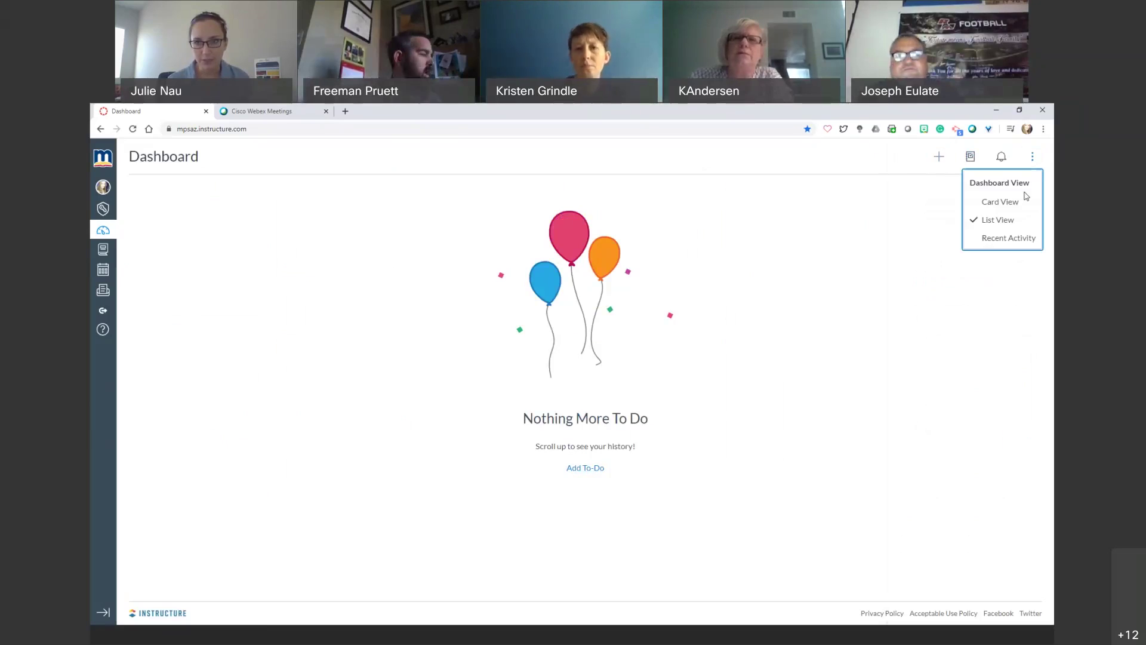
{"action": "left_click", "coordinate": [991, 239]}
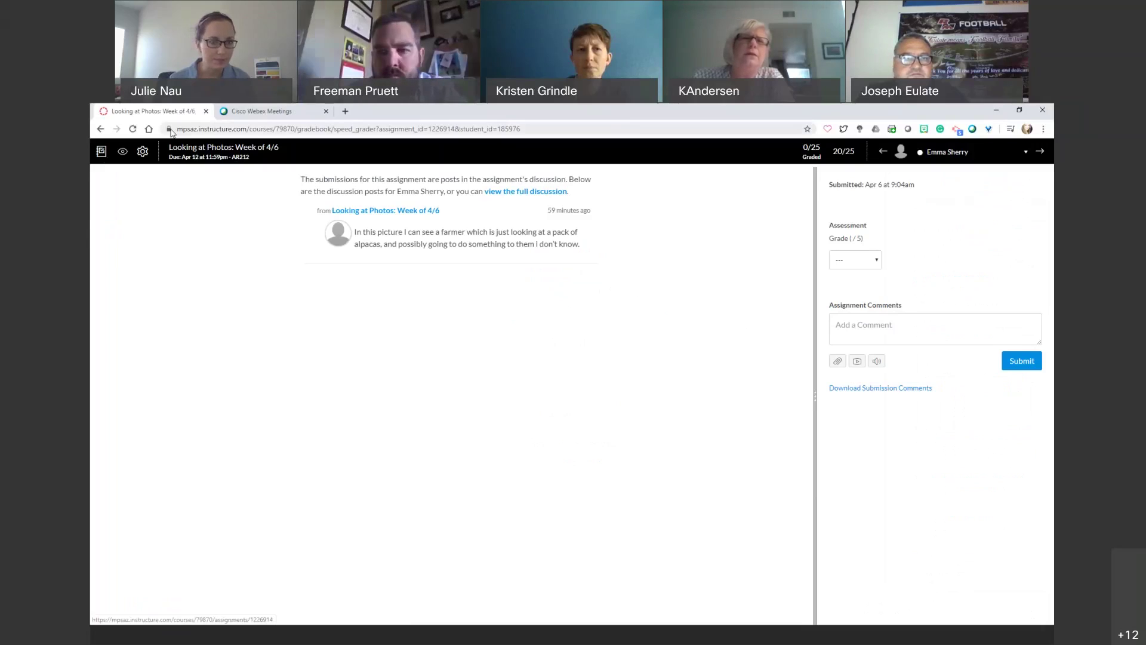
{"action": "left_click", "coordinate": [99, 130]}
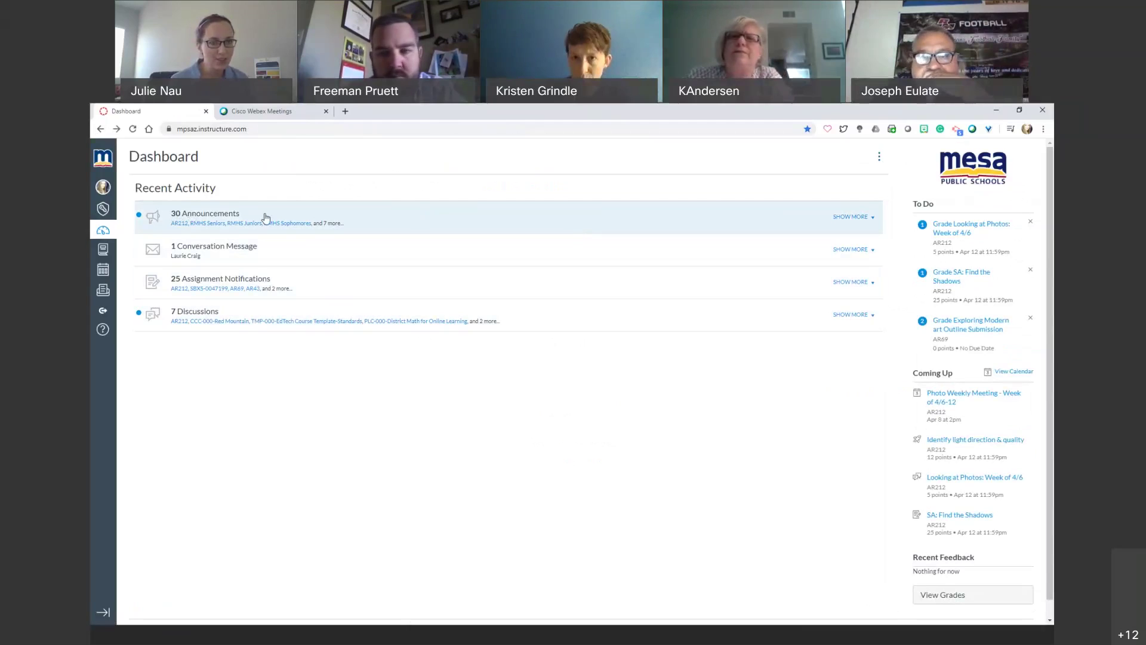
Expand and collapse the Announcements and Discussions groups in Recent Activity to examine their entries.
{"action": "left_click", "coordinate": [872, 218]}
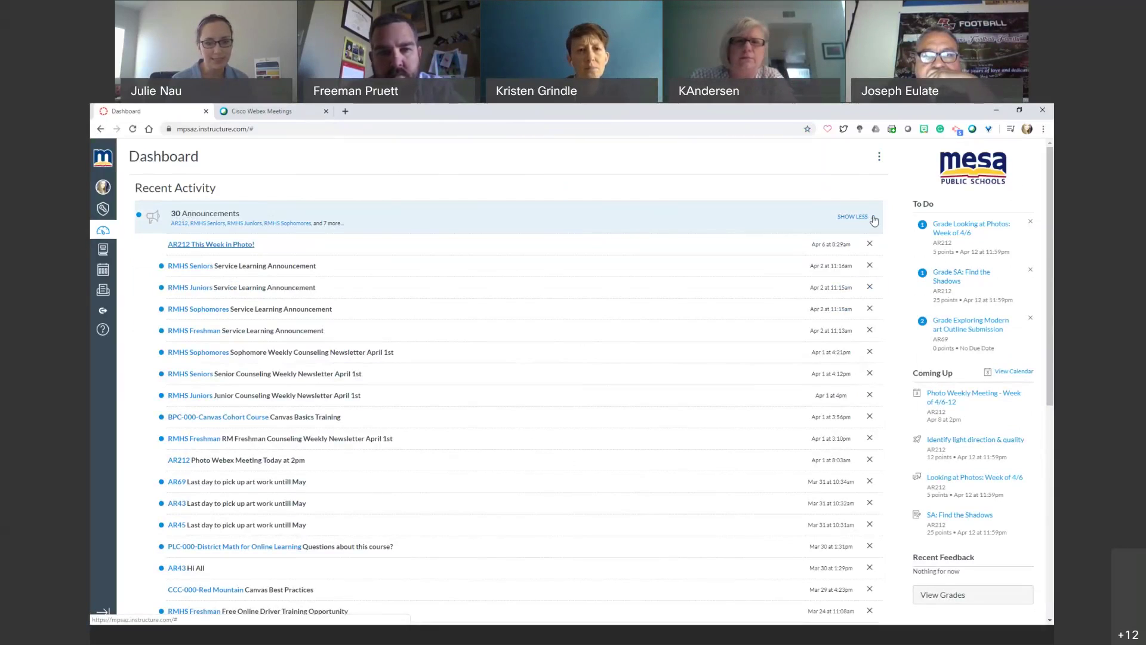
{"action": "left_click", "coordinate": [872, 218]}
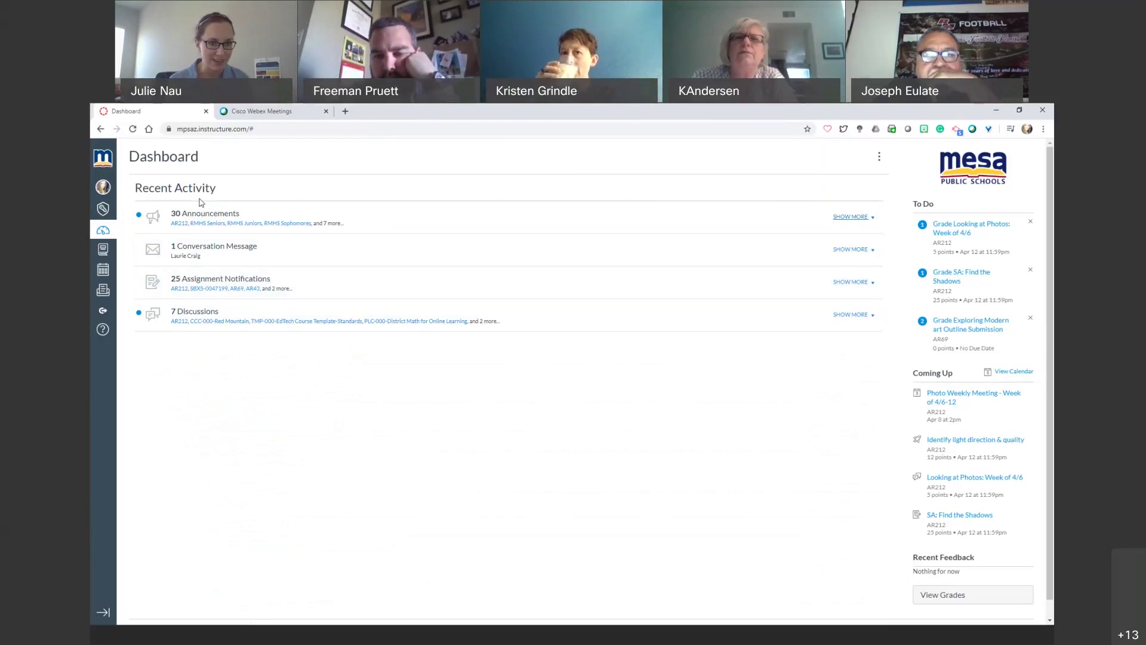
{"action": "left_click", "coordinate": [865, 319]}
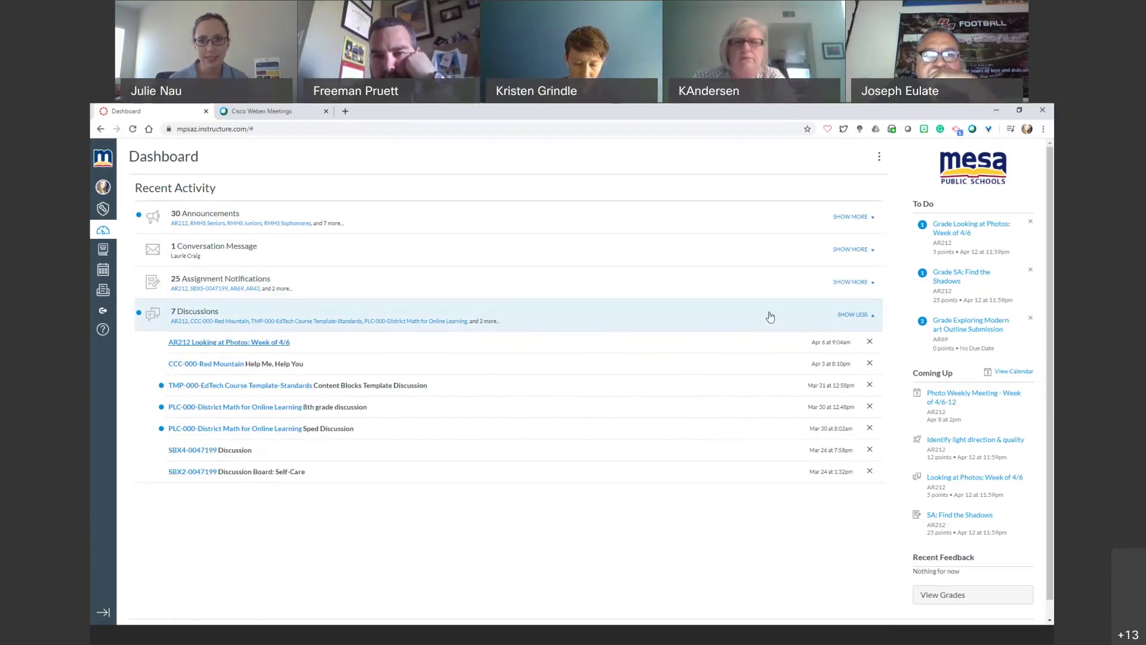
{"action": "left_click", "coordinate": [873, 318]}
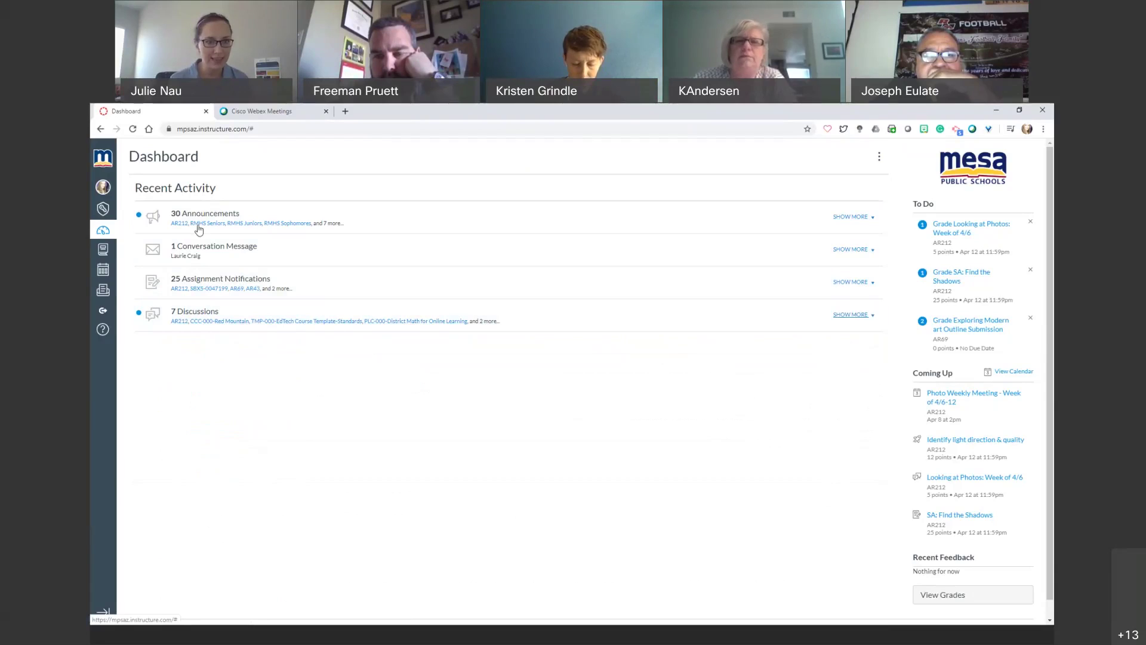
Switch the dashboard back to Card View.
{"action": "left_click", "coordinate": [878, 158]}
{"action": "left_click", "coordinate": [876, 201]}
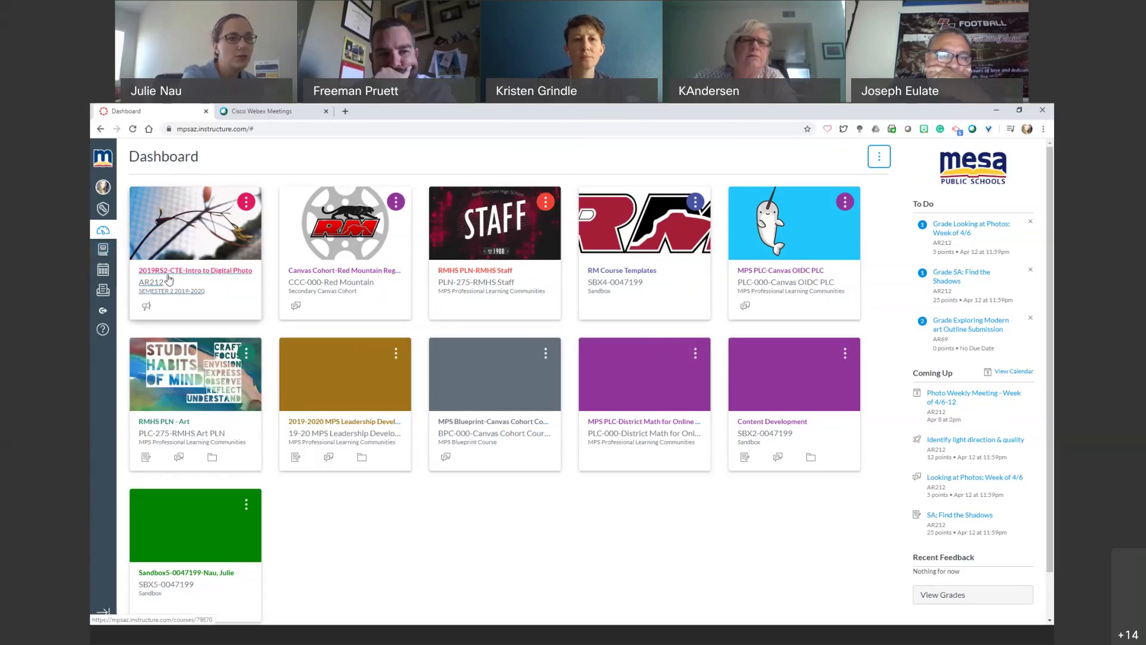
Open the All Courses page from the course list and look through the complete list of courses.
{"action": "scroll", "coordinate": [196, 278], "scroll_direction": "up", "scroll_amount": 5}
{"action": "scroll", "coordinate": [196, 278], "scroll_direction": "down", "scroll_amount": 1}
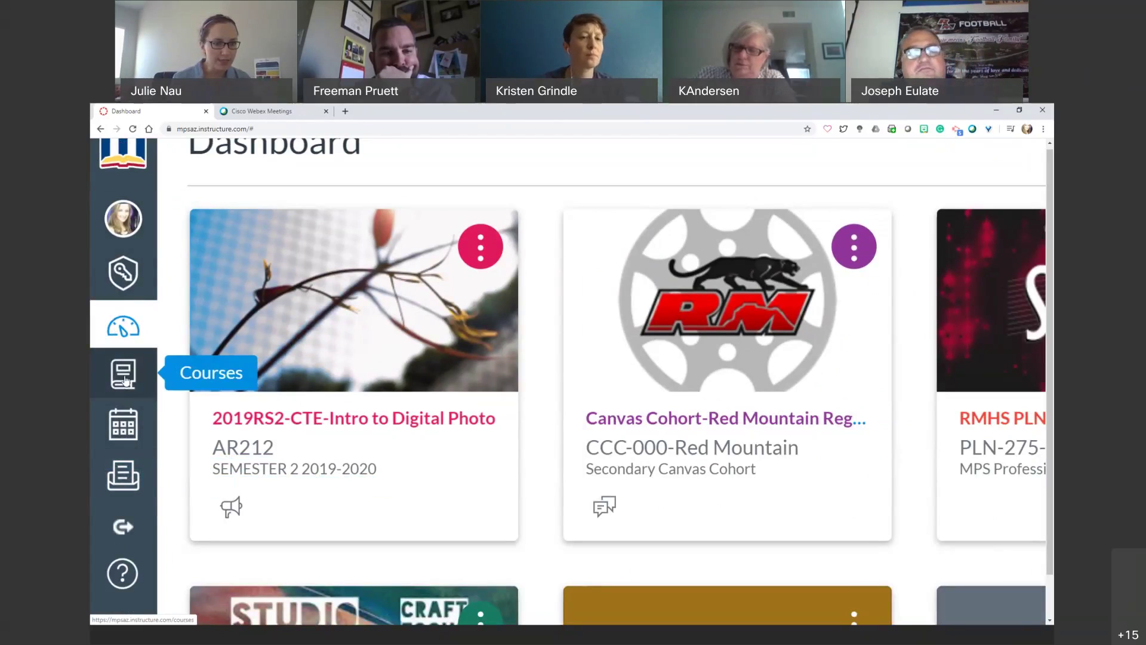
{"action": "left_click", "coordinate": [124, 378]}
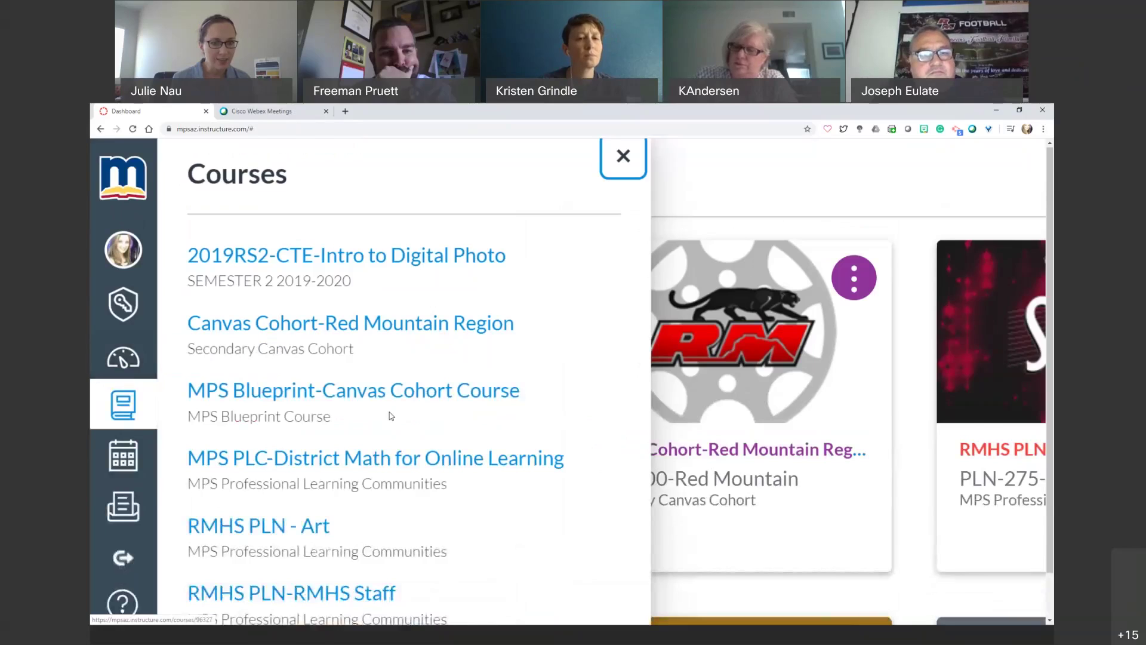
{"action": "scroll", "coordinate": [391, 416], "scroll_direction": "down", "scroll_amount": 10}
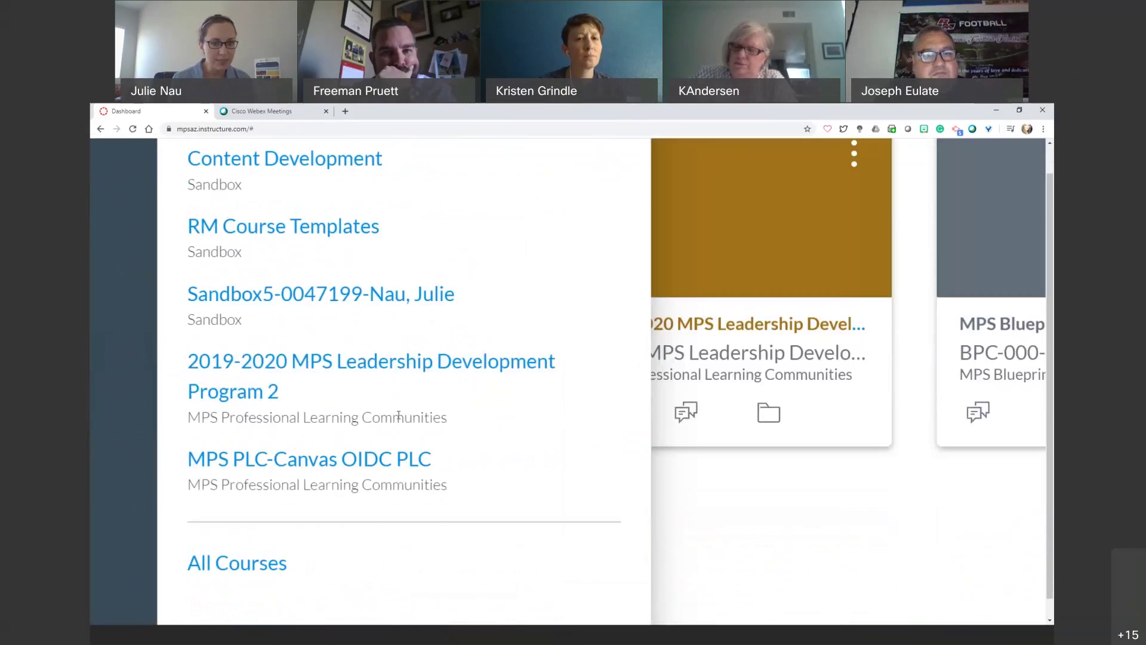
{"action": "scroll", "coordinate": [399, 416], "scroll_direction": "down", "scroll_amount": 2}
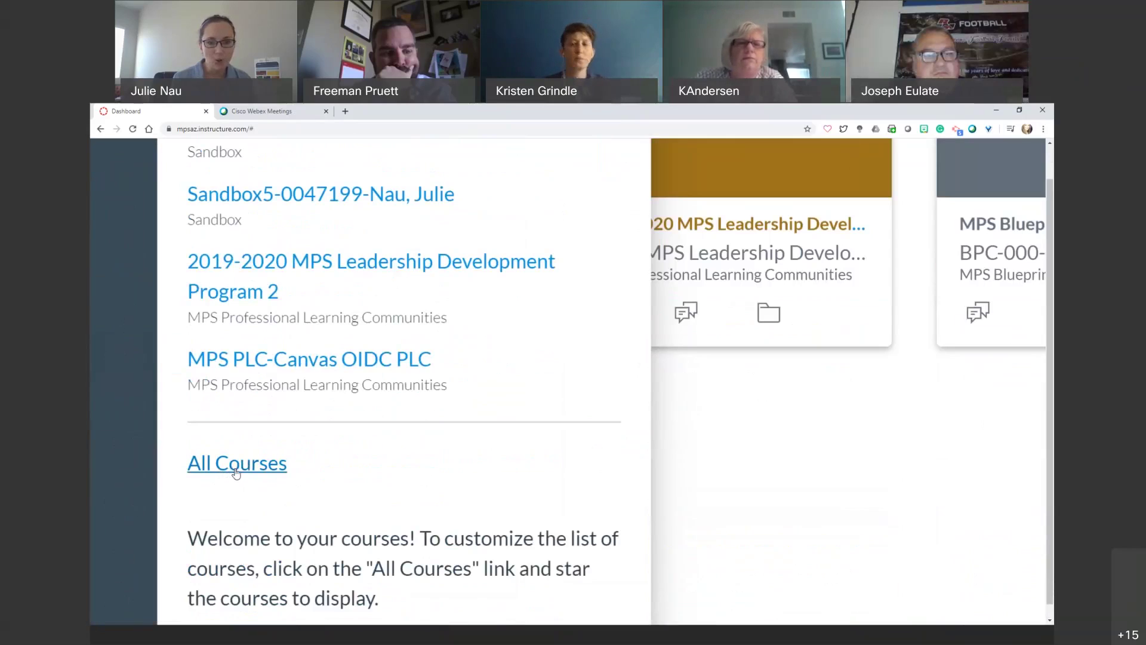
{"action": "left_click", "coordinate": [236, 474]}
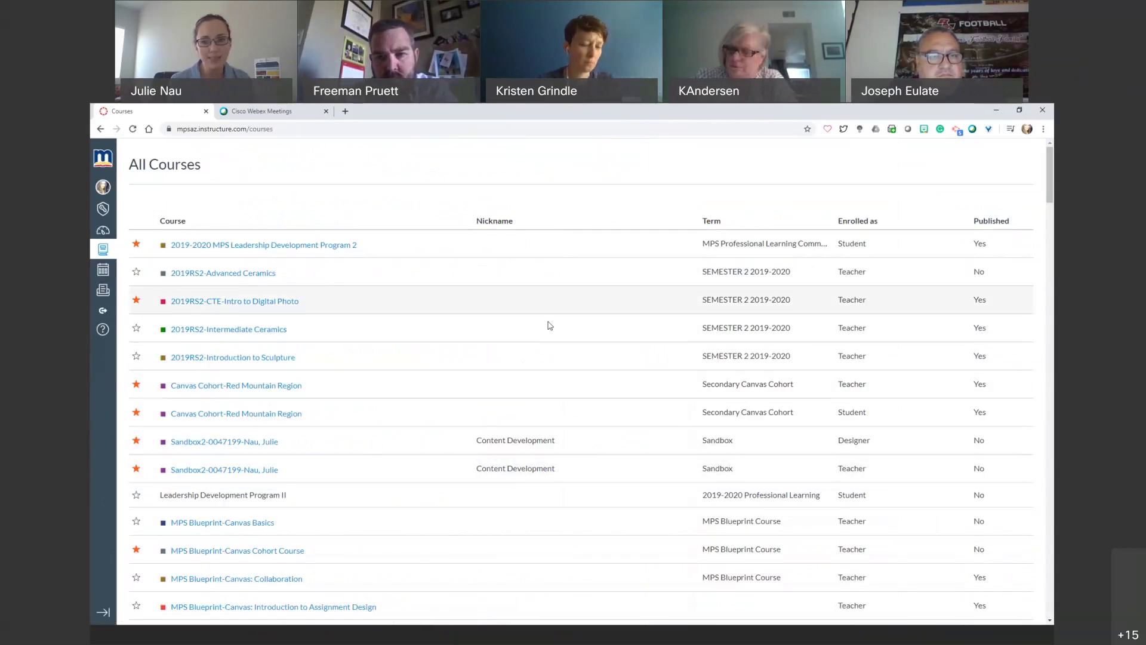
{"action": "scroll", "coordinate": [588, 379], "scroll_direction": "down", "scroll_amount": 5}
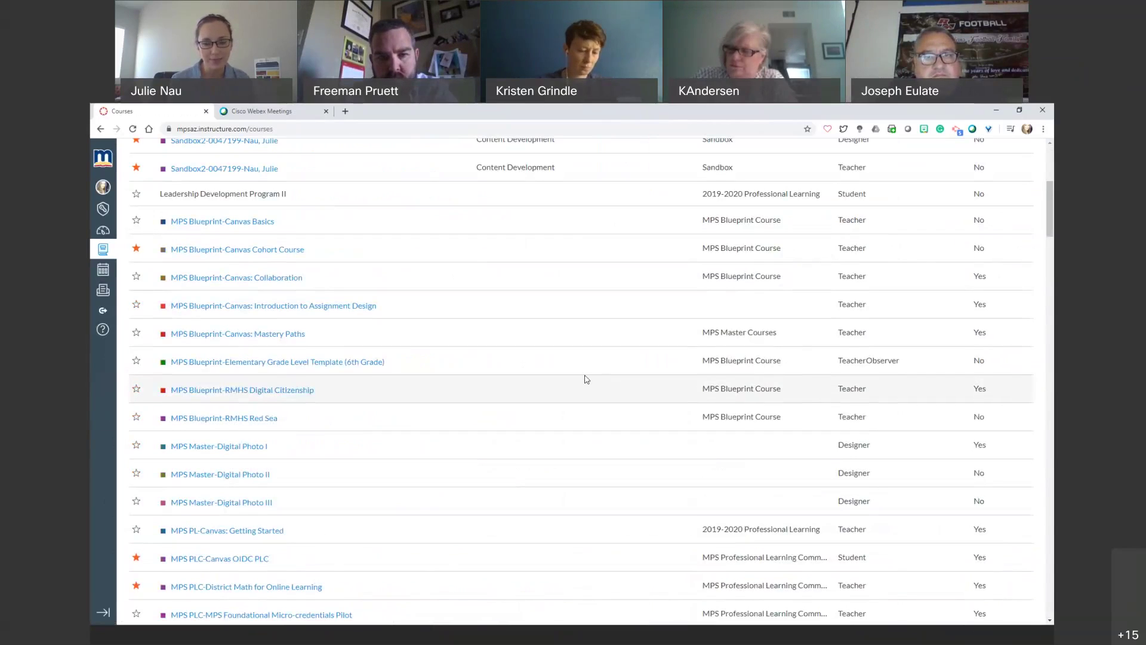
{"action": "scroll", "coordinate": [1039, 376], "scroll_direction": "down", "scroll_amount": 15}
{"action": "scroll", "coordinate": [1038, 375], "scroll_direction": "down", "scroll_amount": 20}
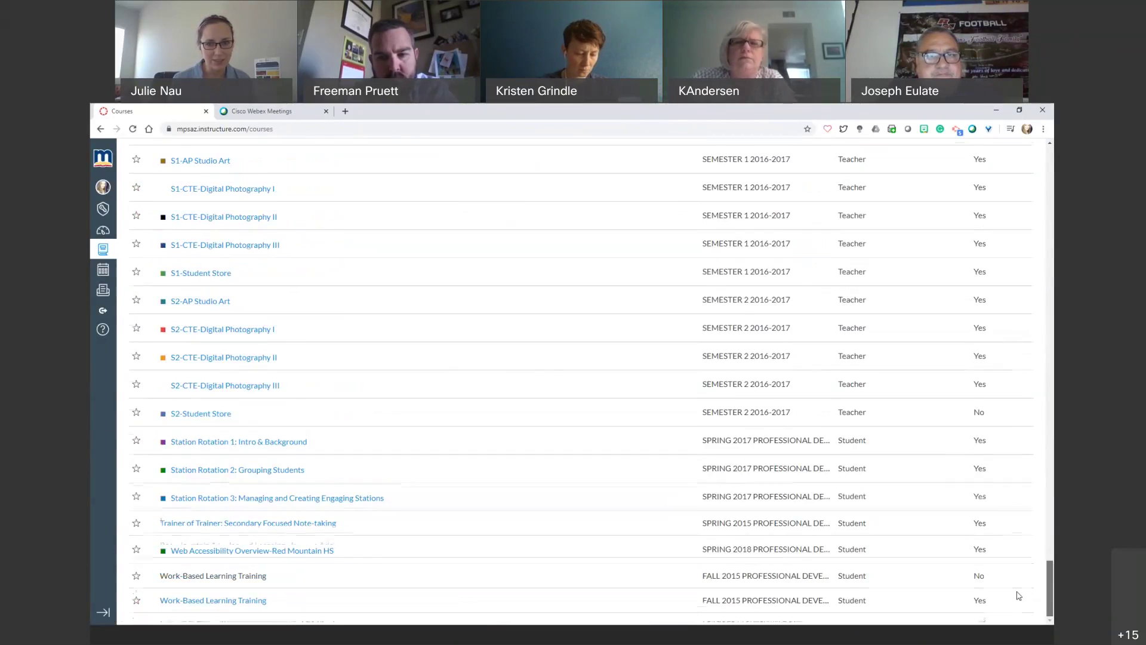
{"action": "scroll", "coordinate": [1032, 333], "scroll_direction": "up", "scroll_amount": 15}
{"action": "scroll", "coordinate": [1032, 333], "scroll_direction": "up", "scroll_amount": 15}
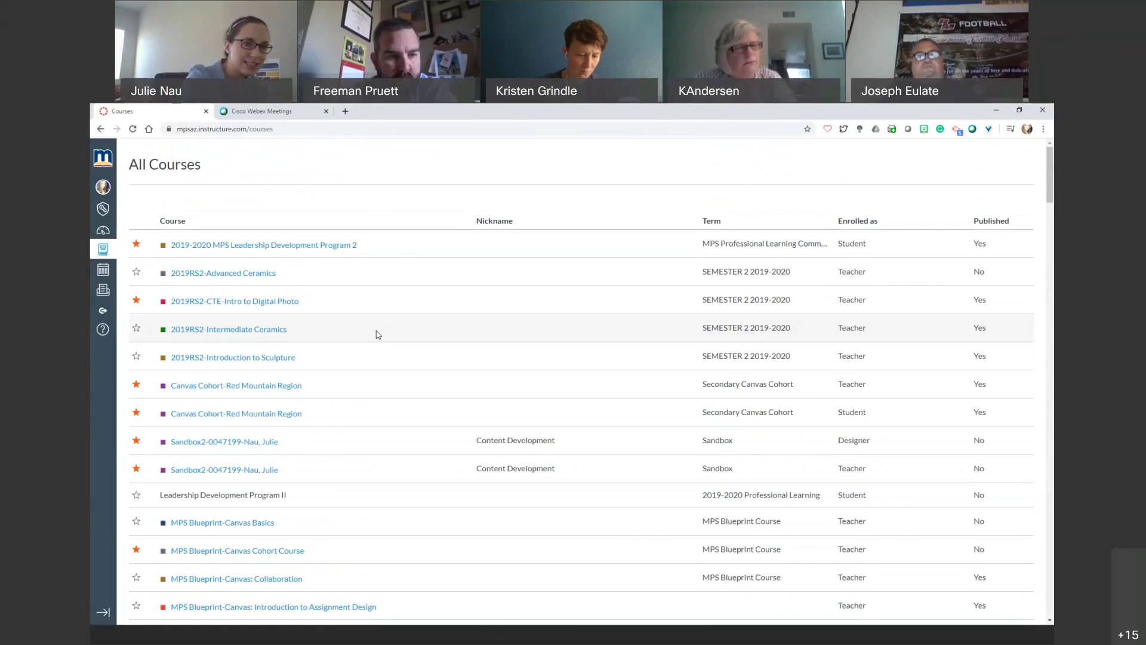
Unstar the 2019-2020 MPS Leadership Development Program 2 course and star it again.
{"action": "key", "text": "ctrl+plus"}
{"action": "key", "text": "ctrl+plus"}
{"action": "key", "text": "ctrl+plus"}
{"action": "key", "text": "ctrl+plus"}
{"action": "key", "text": "ctrl+plus"}
{"action": "key", "text": "ctrl+plus"}
{"action": "key", "text": "ctrl+plus"}
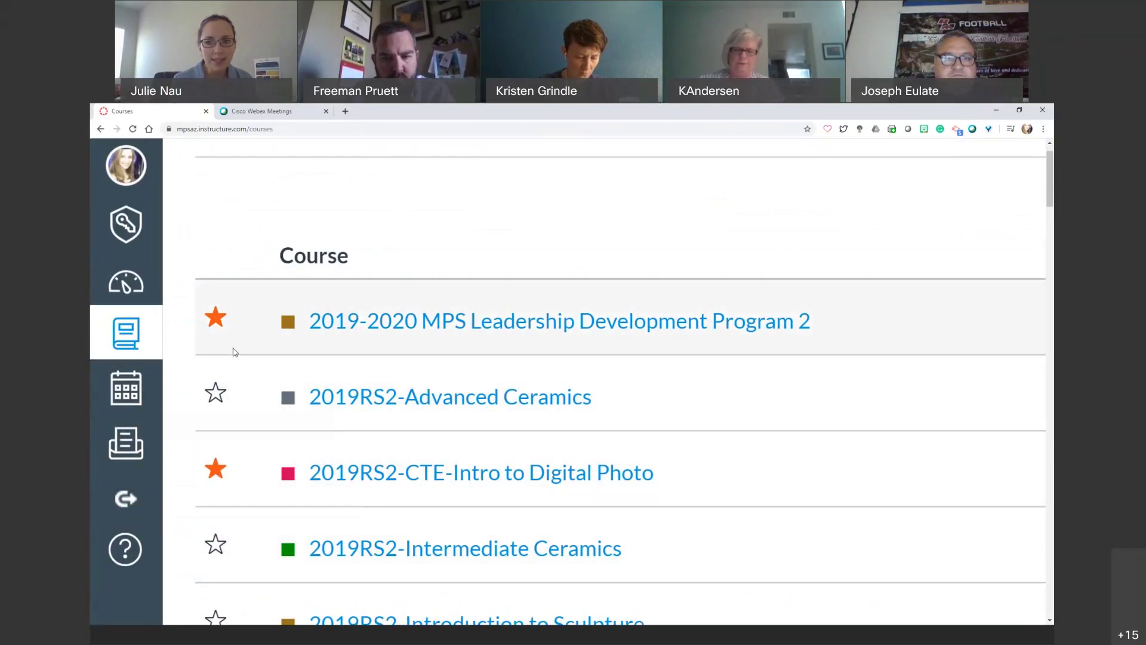
{"action": "left_click", "coordinate": [219, 330]}
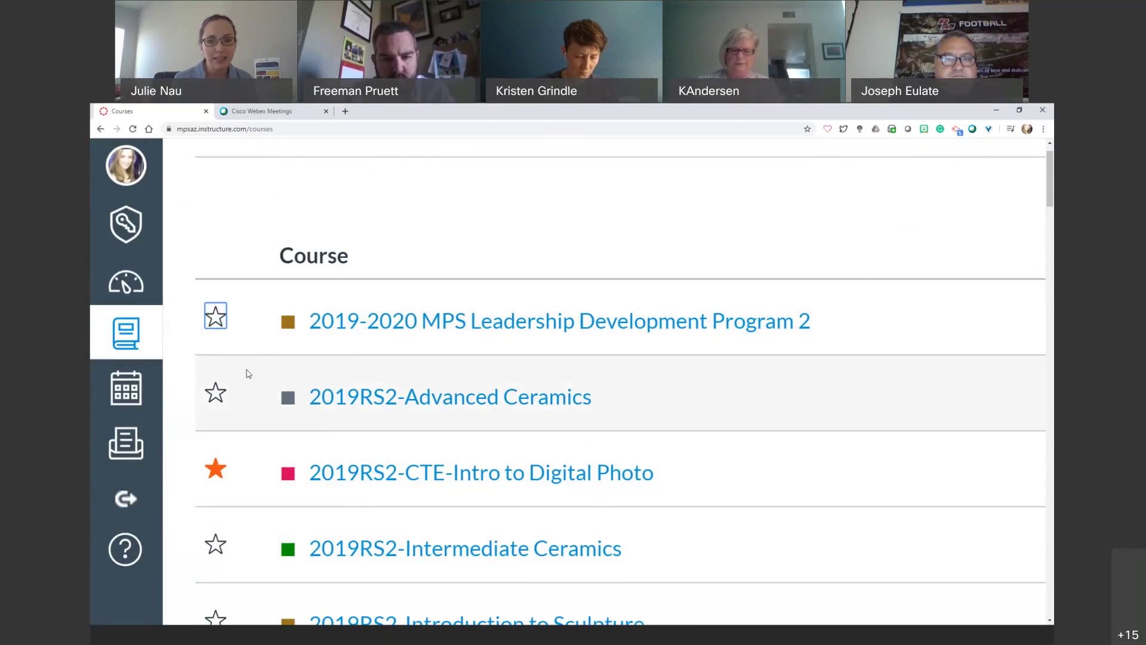
{"action": "left_click", "coordinate": [215, 316]}
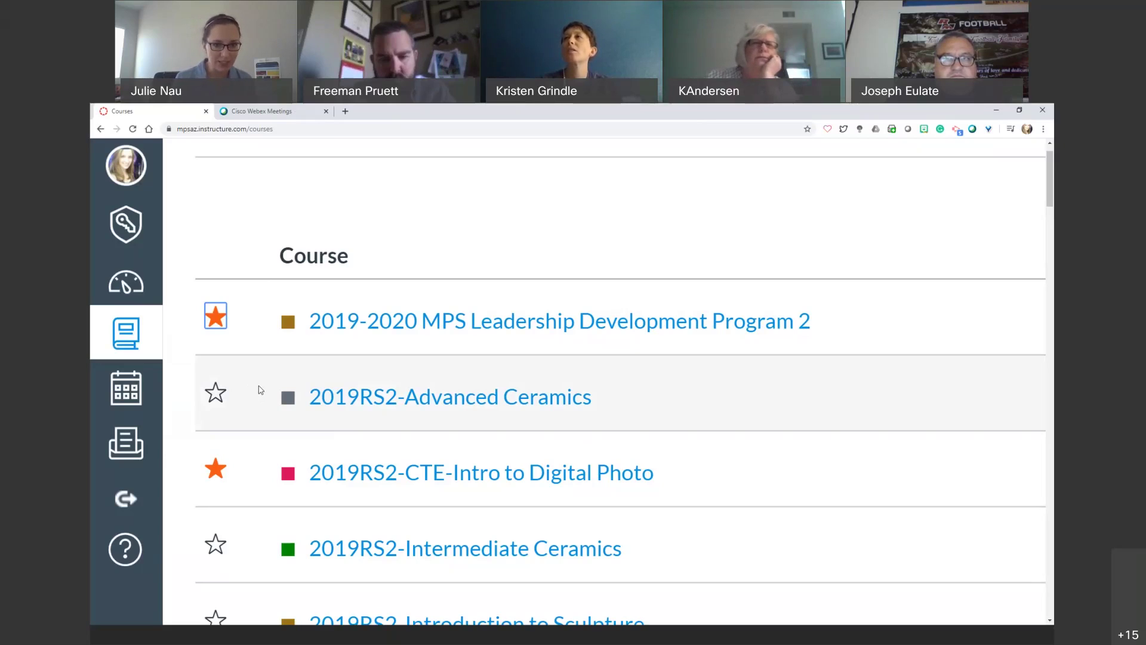
{"action": "scroll", "coordinate": [752, 415], "scroll_direction": "down", "scroll_amount": 1}
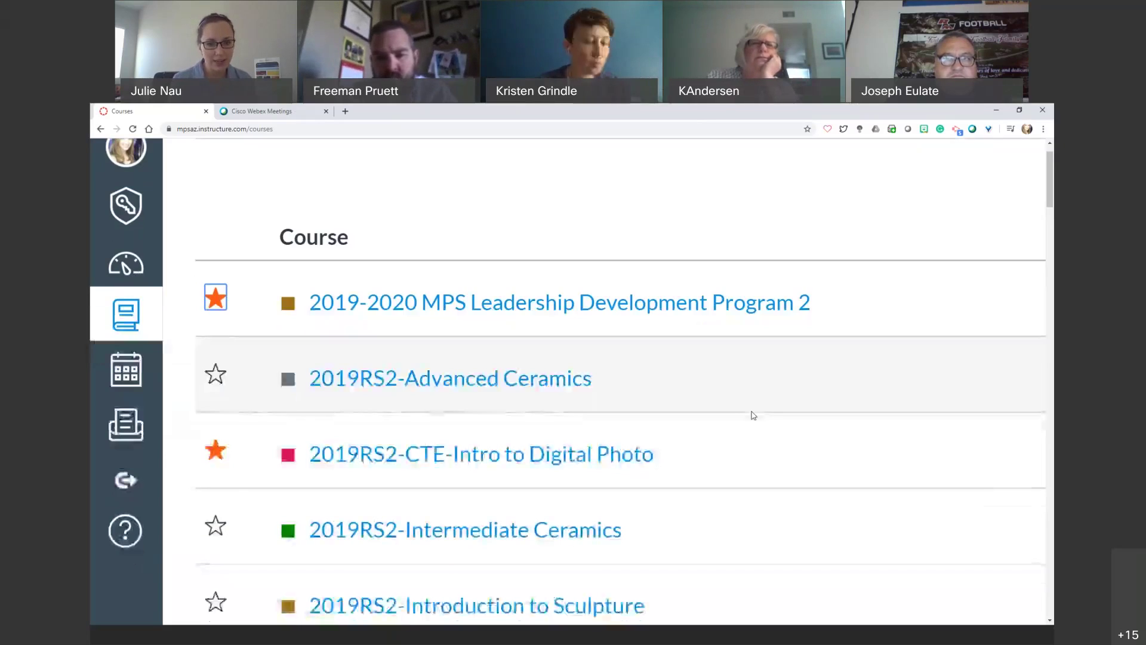
Look through the complete course list down to the Past Enrollments section and highlight its heading.
{"action": "scroll", "coordinate": [753, 414], "scroll_direction": "down", "scroll_amount": 8}
{"action": "scroll", "coordinate": [753, 415], "scroll_direction": "down", "scroll_amount": 8}
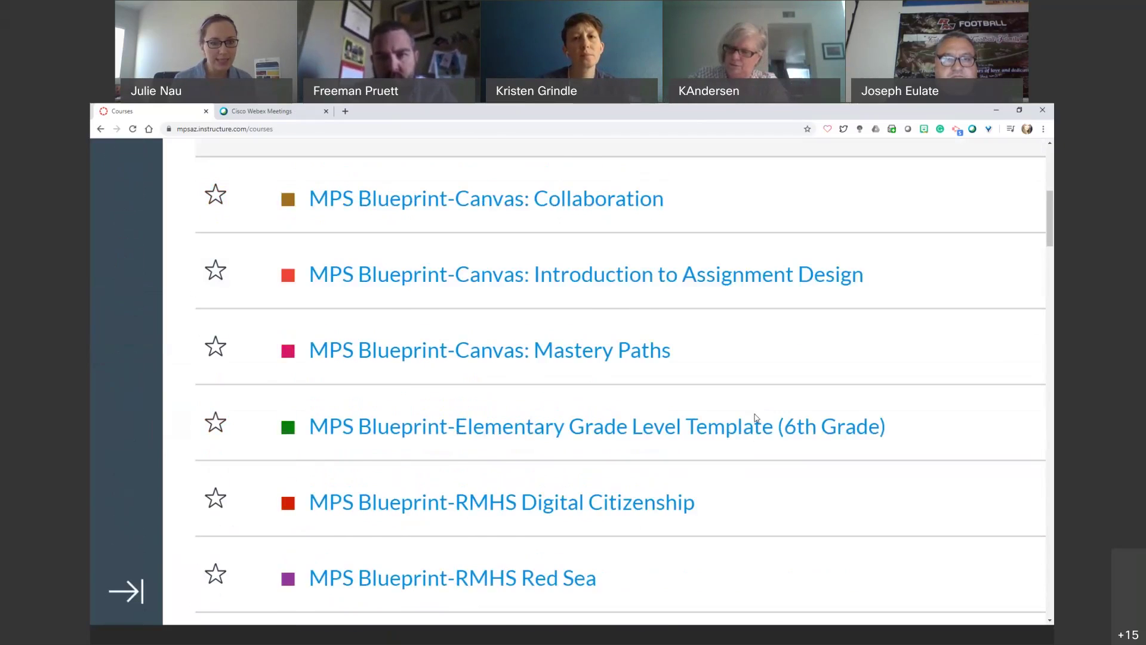
{"action": "scroll", "coordinate": [755, 418], "scroll_direction": "down", "scroll_amount": 3}
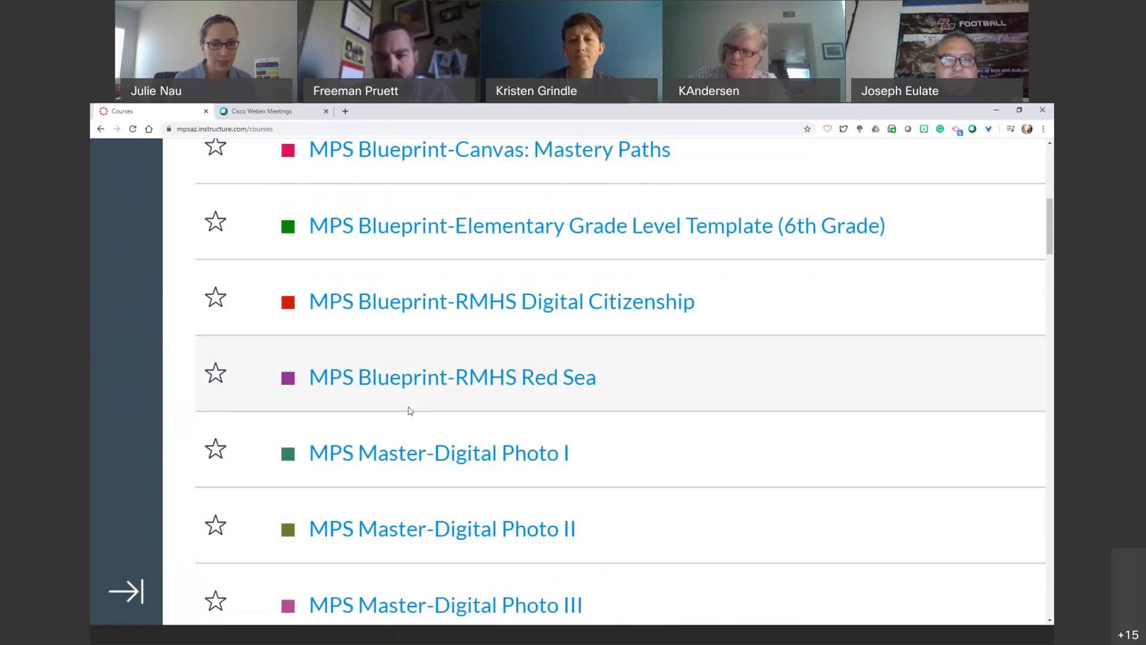
{"action": "scroll", "coordinate": [785, 396], "scroll_direction": "down", "scroll_amount": 5}
{"action": "scroll", "coordinate": [715, 428], "scroll_direction": "down", "scroll_amount": 15}
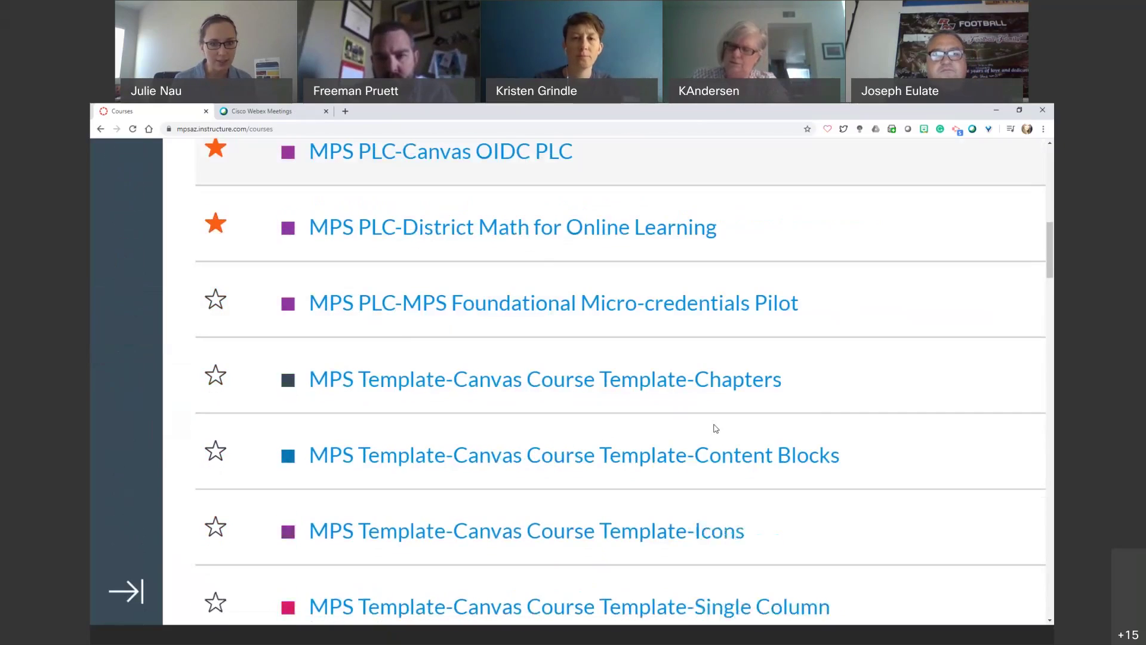
{"action": "scroll", "coordinate": [715, 429], "scroll_direction": "down", "scroll_amount": 15}
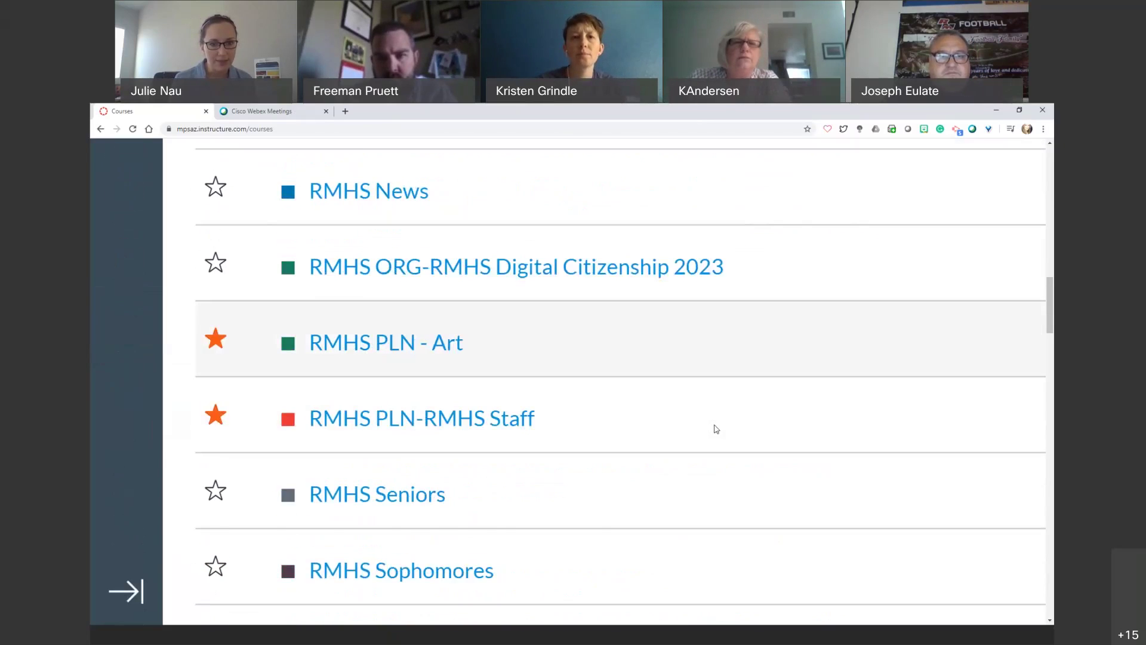
{"action": "scroll", "coordinate": [718, 429], "scroll_direction": "up", "scroll_amount": 3}
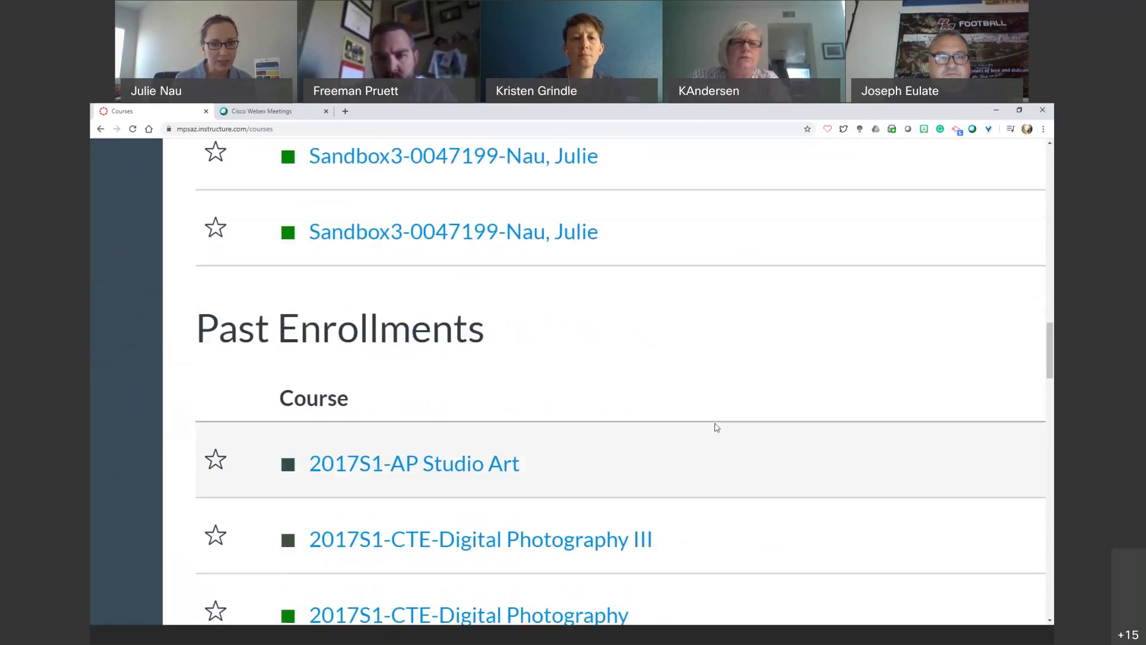
{"action": "left_click_drag", "start_coordinate": [506, 328], "coordinate": [193, 336]}
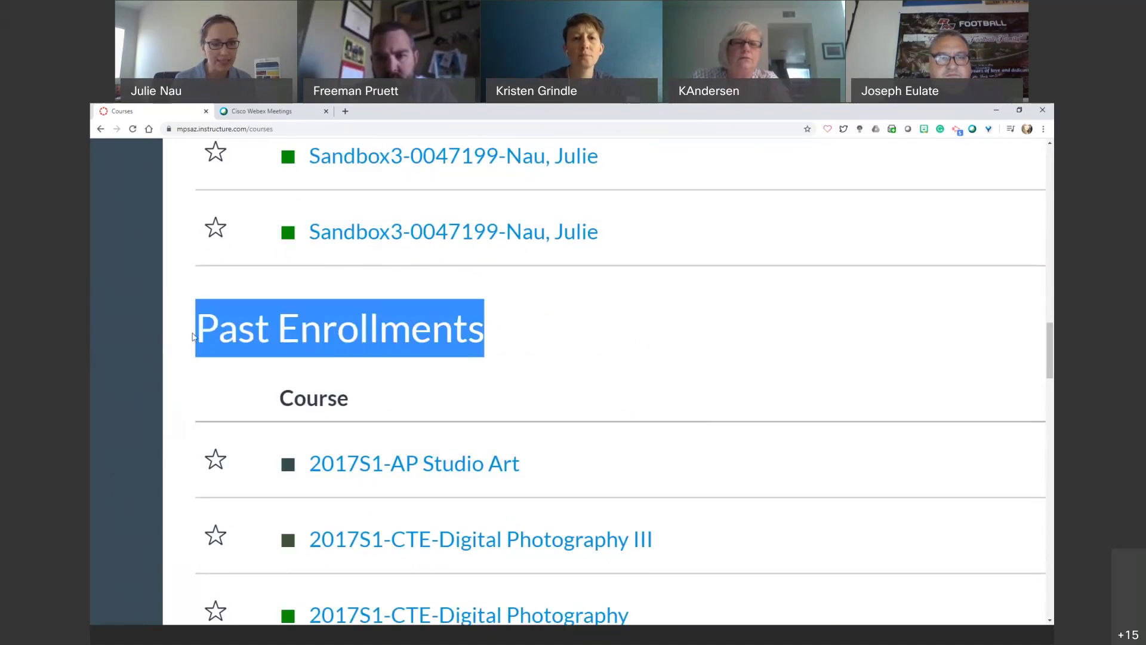
{"action": "left_click", "coordinate": [495, 331]}
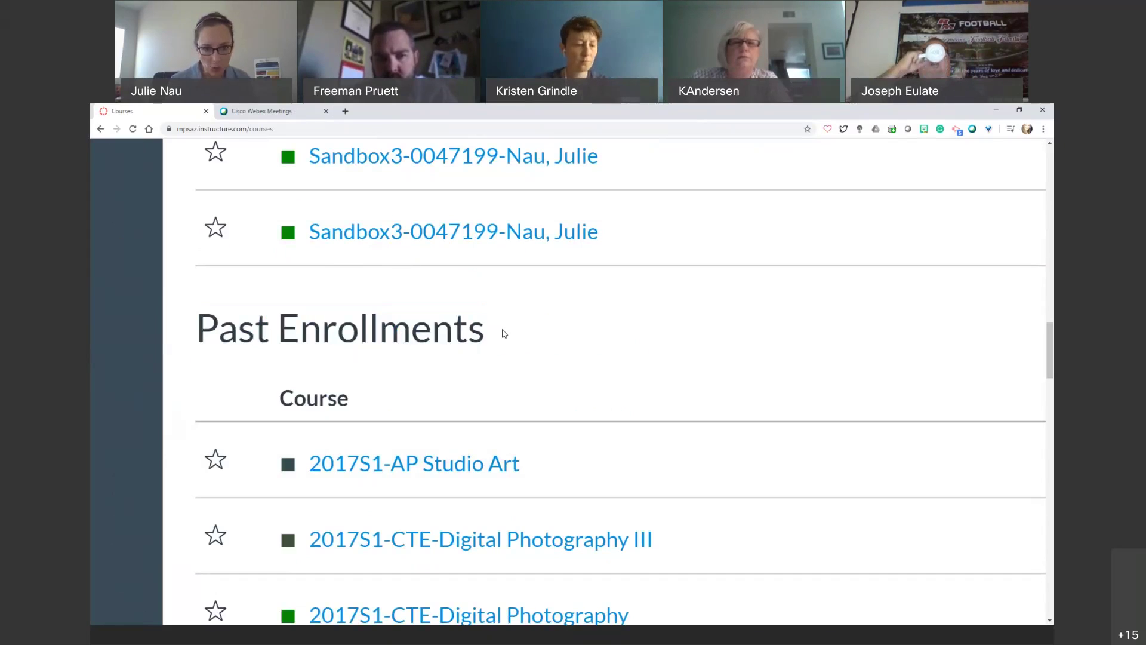
Look through the courses listed under Past Enrollments, including the earlier semester classes and Canvas trainings.
{"action": "scroll", "coordinate": [760, 427], "scroll_direction": "down", "scroll_amount": 2}
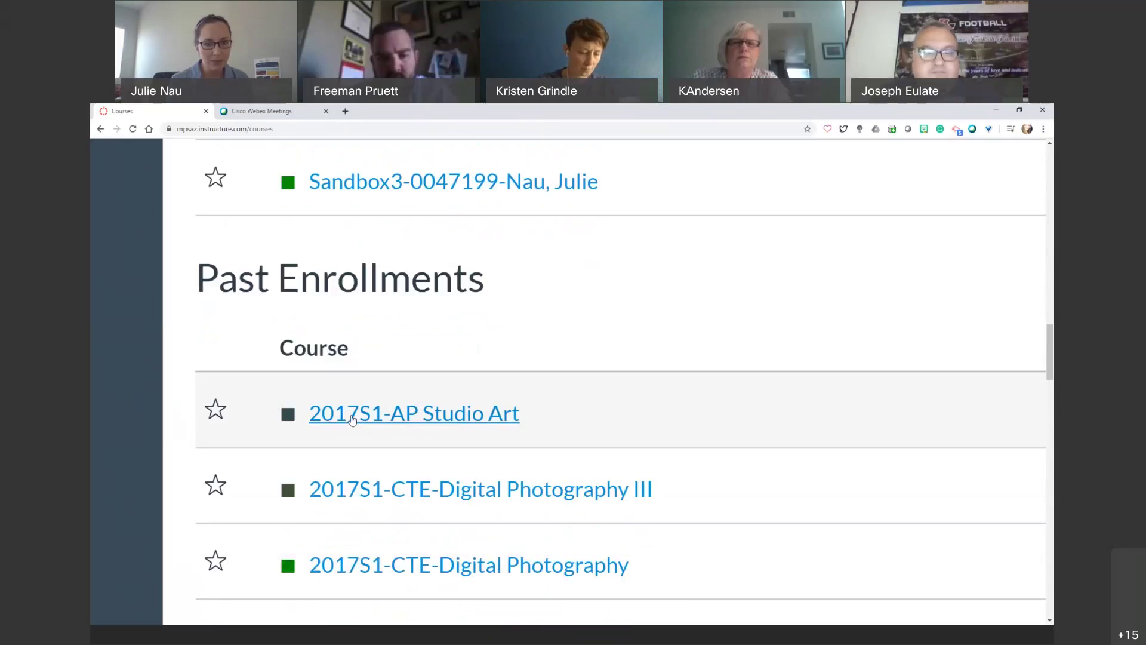
{"action": "scroll", "coordinate": [358, 430], "scroll_direction": "down", "scroll_amount": 4}
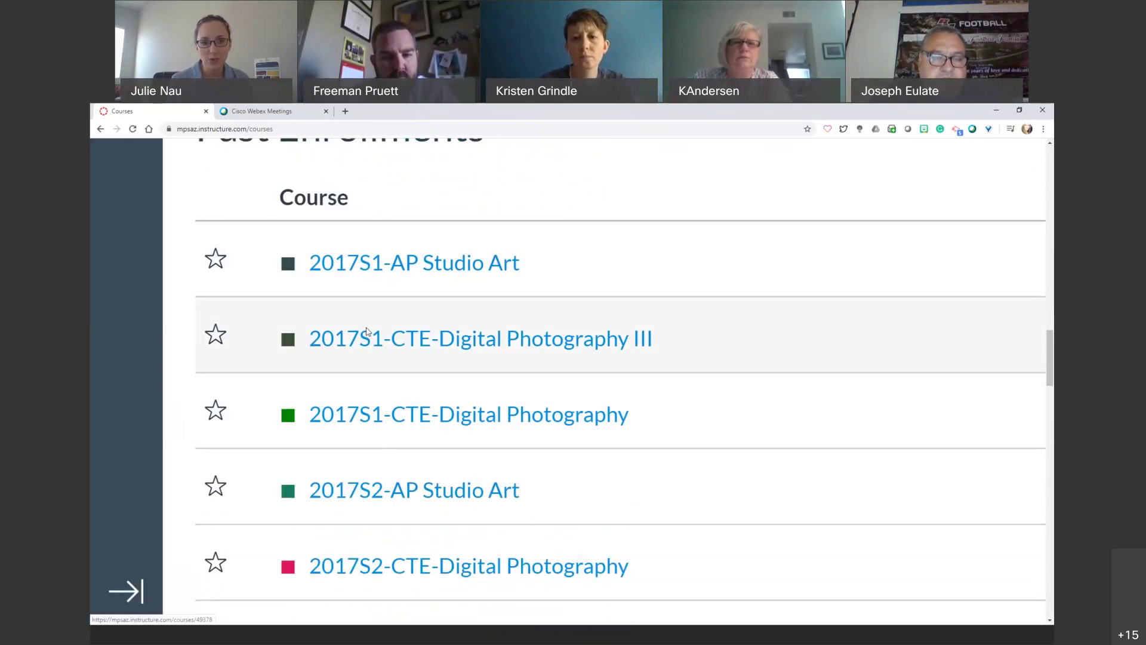
{"action": "scroll", "coordinate": [741, 379], "scroll_direction": "down", "scroll_amount": 8}
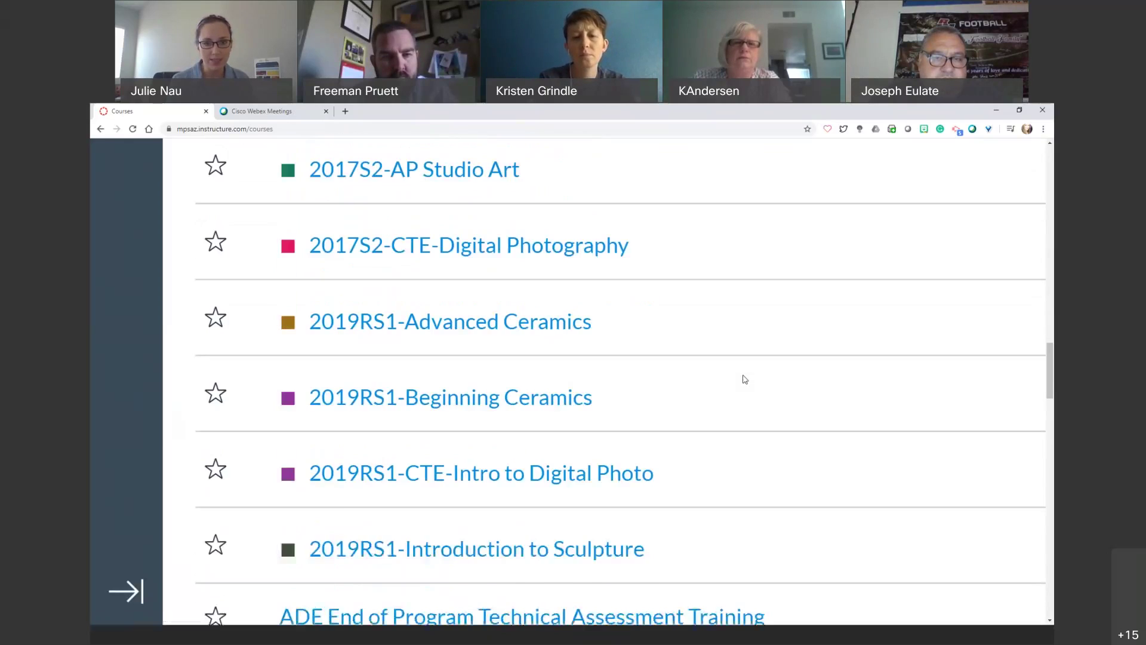
{"action": "scroll", "coordinate": [743, 378], "scroll_direction": "down", "scroll_amount": 2}
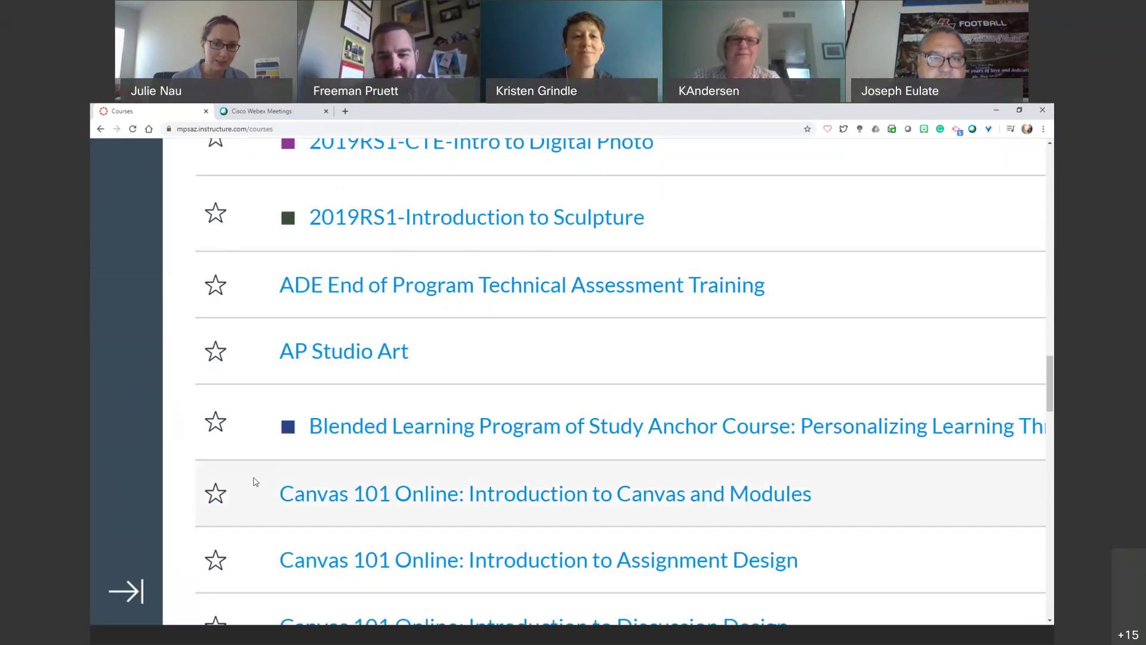
{"action": "scroll", "coordinate": [254, 479], "scroll_direction": "up", "scroll_amount": 2}
{"action": "scroll", "coordinate": [254, 480], "scroll_direction": "down", "scroll_amount": 2}
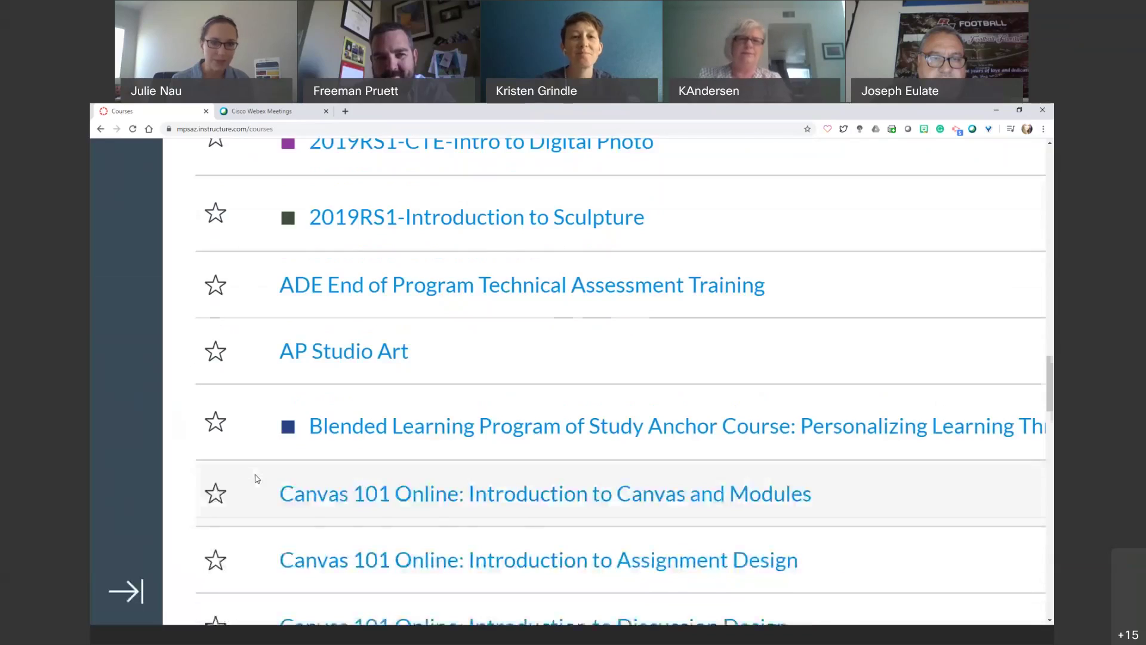
{"action": "scroll", "coordinate": [256, 481], "scroll_direction": "down", "scroll_amount": 5}
{"action": "scroll", "coordinate": [256, 481], "scroll_direction": "up", "scroll_amount": 10}
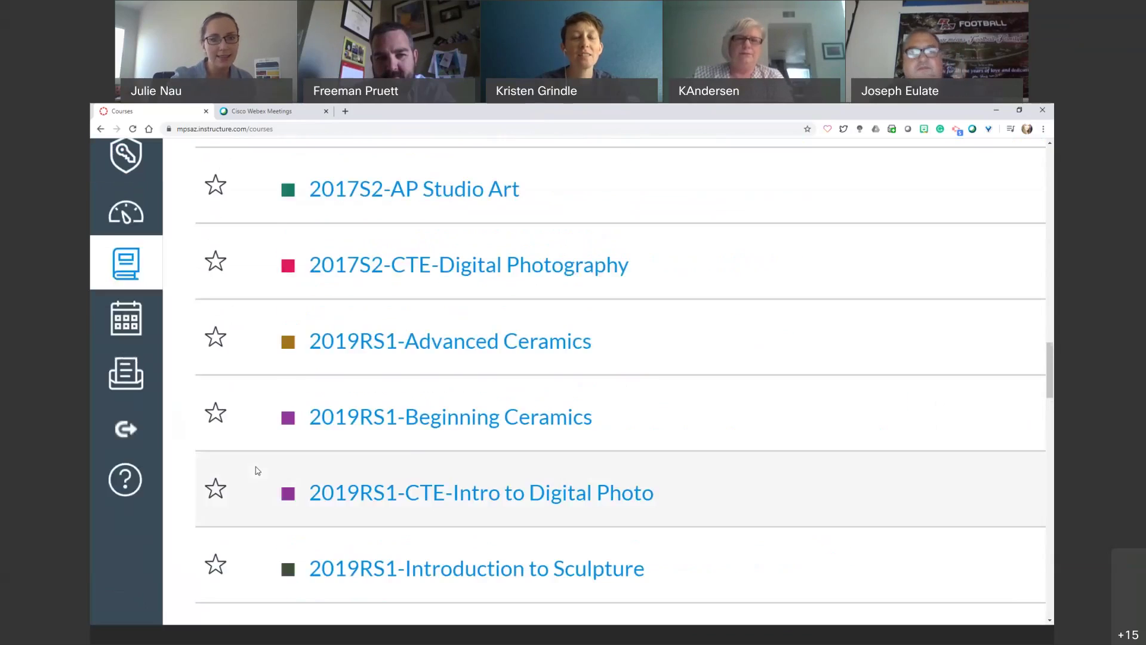
{"action": "scroll", "coordinate": [256, 471], "scroll_direction": "up", "scroll_amount": 1}
Zoom the course page out and in to examine the terms of past courses and the details of current ones.
{"action": "key", "text": "ctrl+minus"}
{"action": "key", "text": "ctrl+minus"}
{"action": "key", "text": "ctrl+minus"}
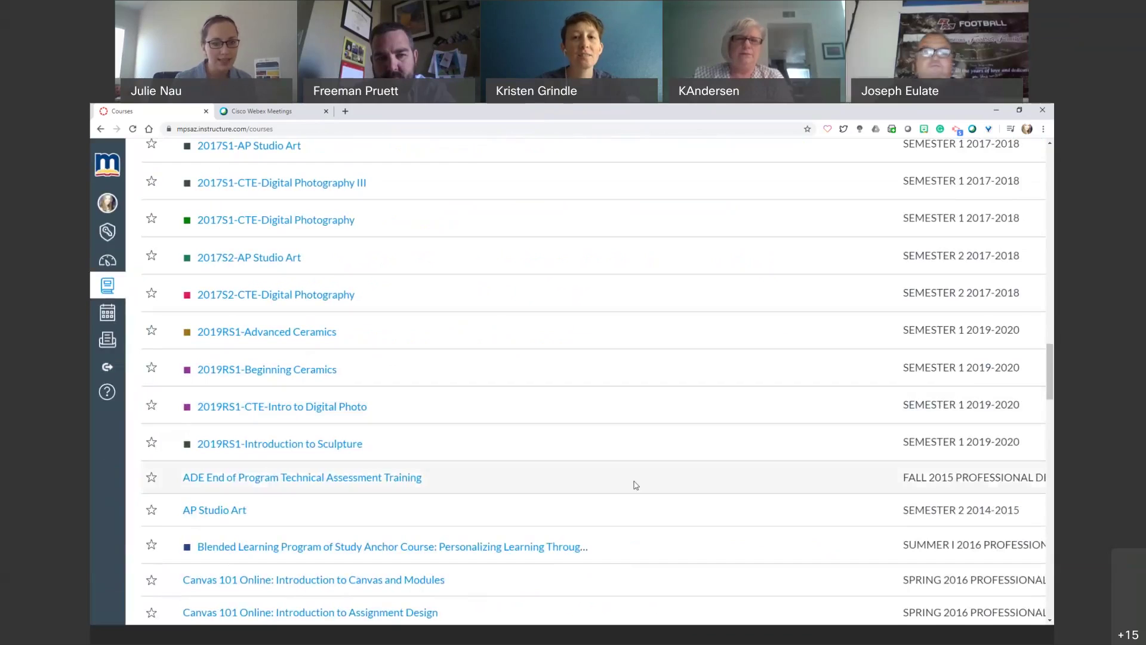
{"action": "scroll", "coordinate": [411, 473], "scroll_direction": "down", "scroll_amount": 1}
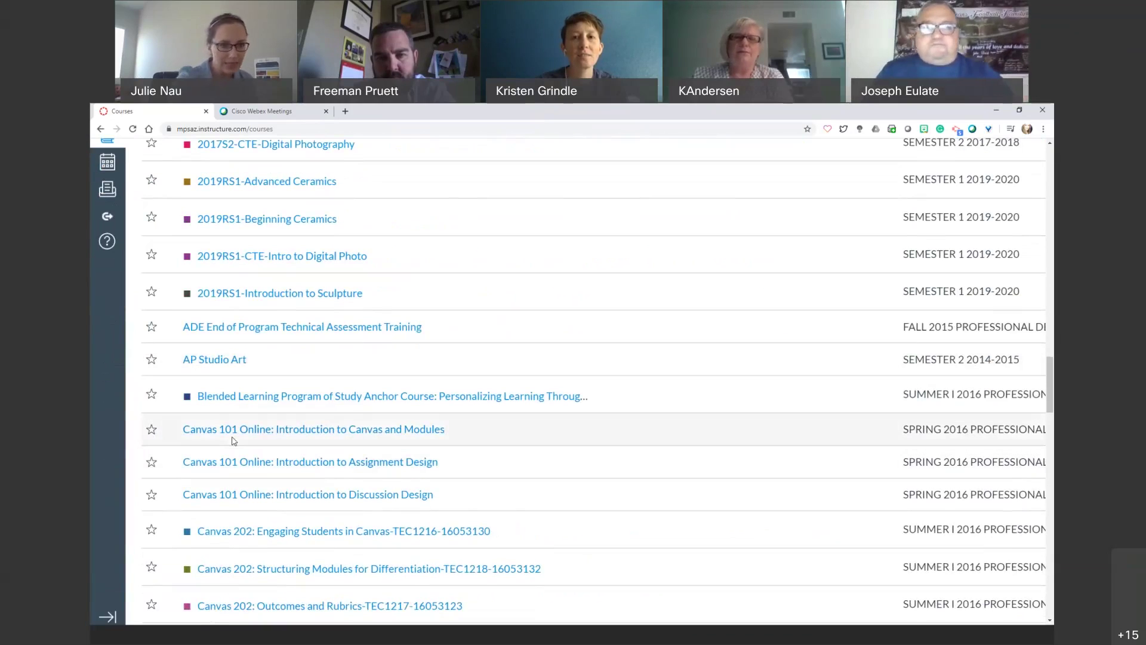
{"action": "key", "text": "ctrl+plus"}
{"action": "key", "text": "ctrl+plus"}
{"action": "key", "text": "ctrl+plus"}
{"action": "key", "text": "ctrl+plus"}
{"action": "key", "text": "ctrl+plus"}
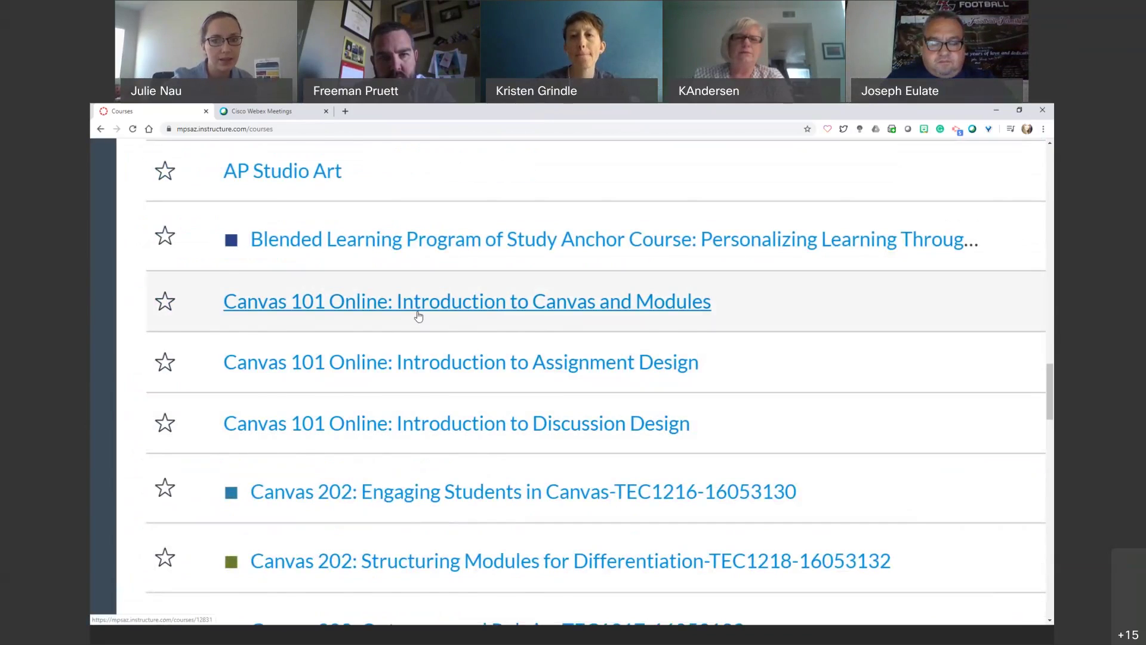
{"action": "scroll", "coordinate": [418, 317], "scroll_direction": "down", "scroll_amount": 5}
{"action": "scroll", "coordinate": [418, 317], "scroll_direction": "up", "scroll_amount": 9}
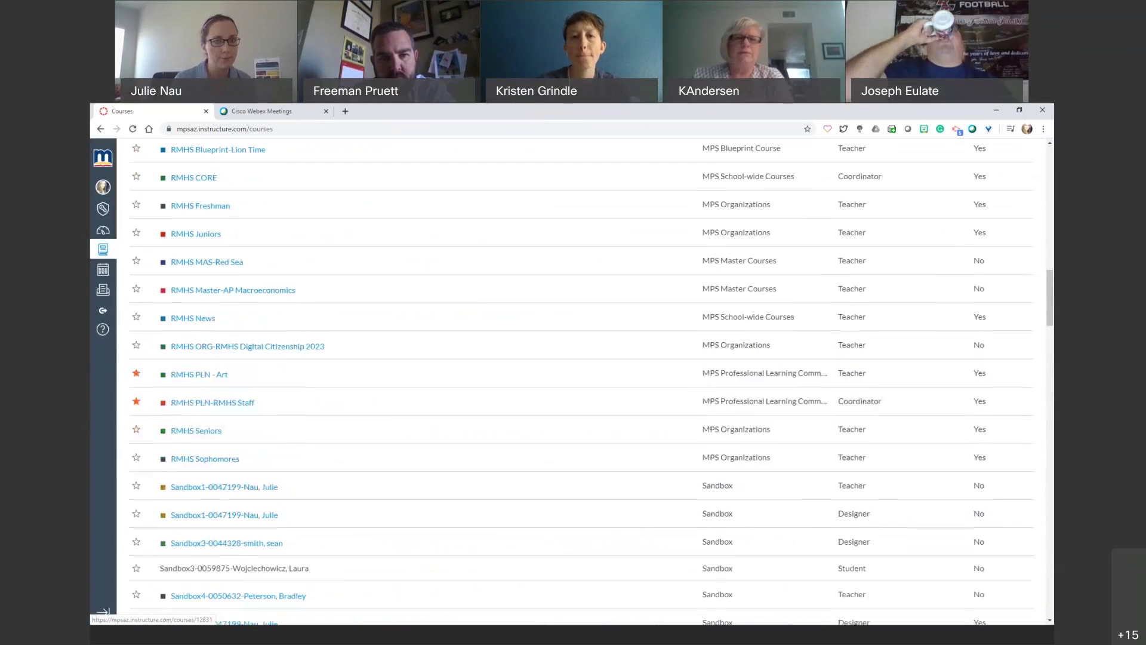
{"action": "scroll", "coordinate": [201, 441], "scroll_direction": "up", "scroll_amount": 1}
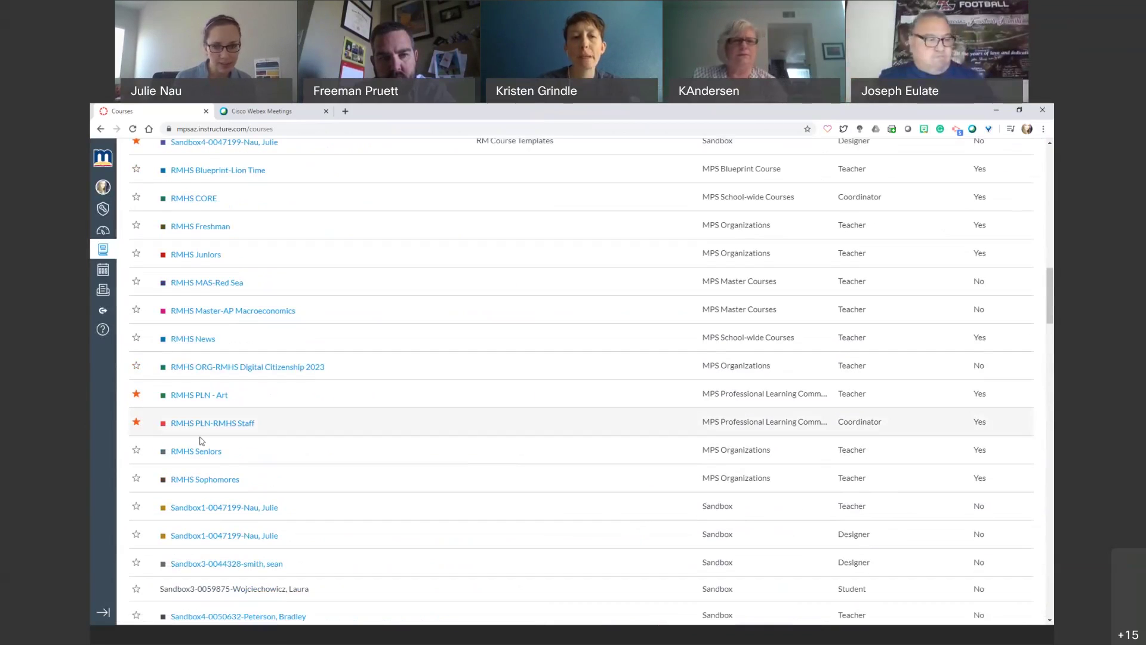
Return to the dashboard, move the Sandbox5 card to the first position, and reload the dashboard.
{"action": "left_click", "coordinate": [103, 230]}
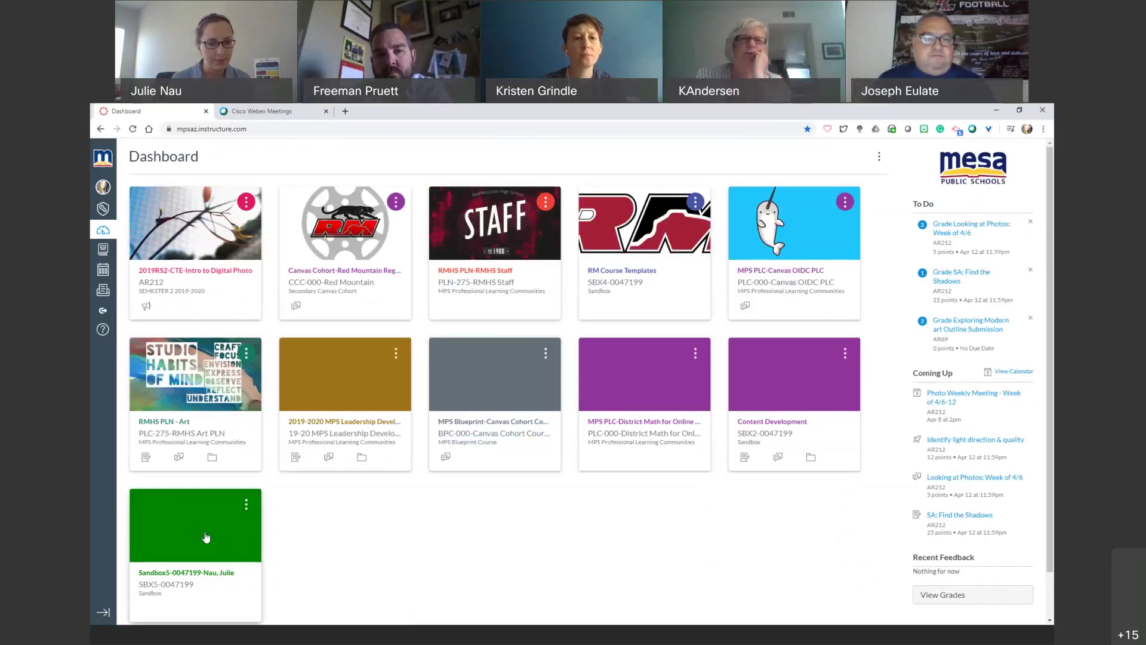
{"action": "left_click_drag", "start_coordinate": [206, 538], "coordinate": [207, 238]}
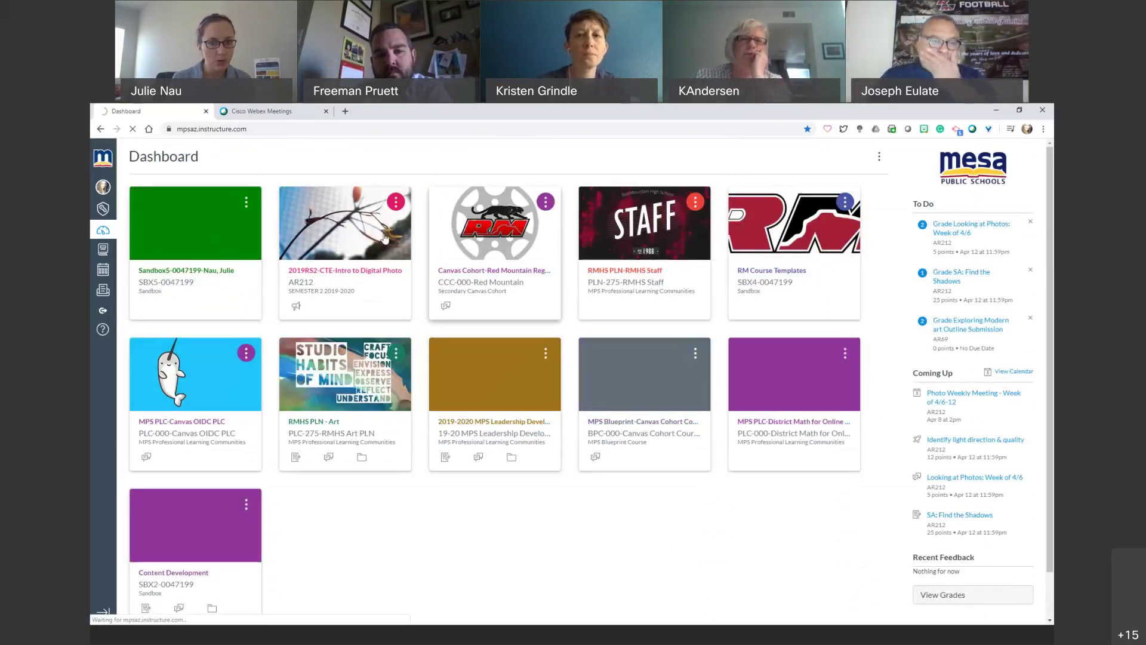
{"action": "left_click", "coordinate": [96, 231]}
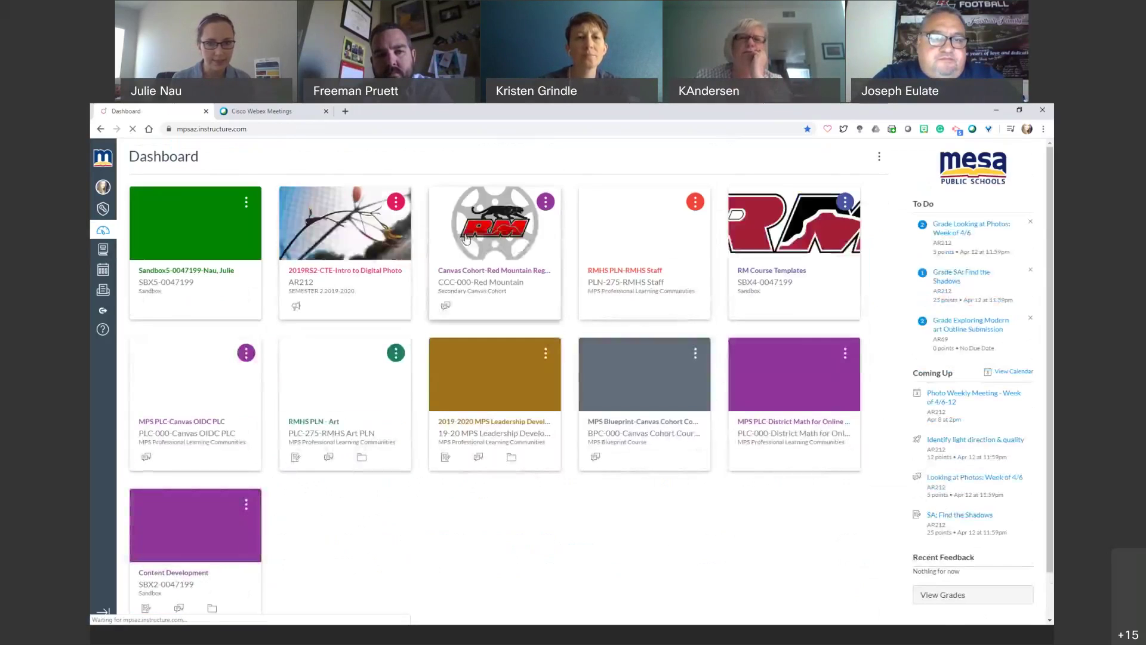
Reorder the dashboard cards so Canvas Cohort is second, RMHS PLN-RMHS Staff third, and 2019-2020 MPS Leadership Development Program 2 fourth.
{"action": "left_click_drag", "start_coordinate": [508, 234], "coordinate": [358, 233]}
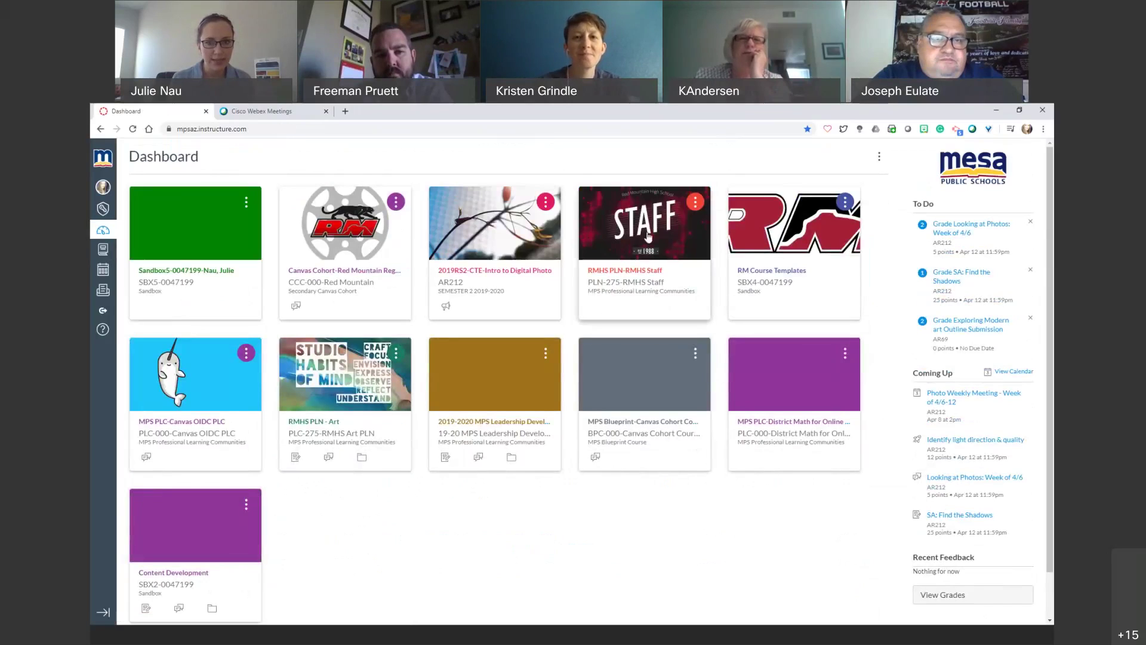
{"action": "left_click_drag", "start_coordinate": [603, 239], "coordinate": [511, 237]}
{"action": "left_click_drag", "start_coordinate": [521, 388], "coordinate": [609, 285]}
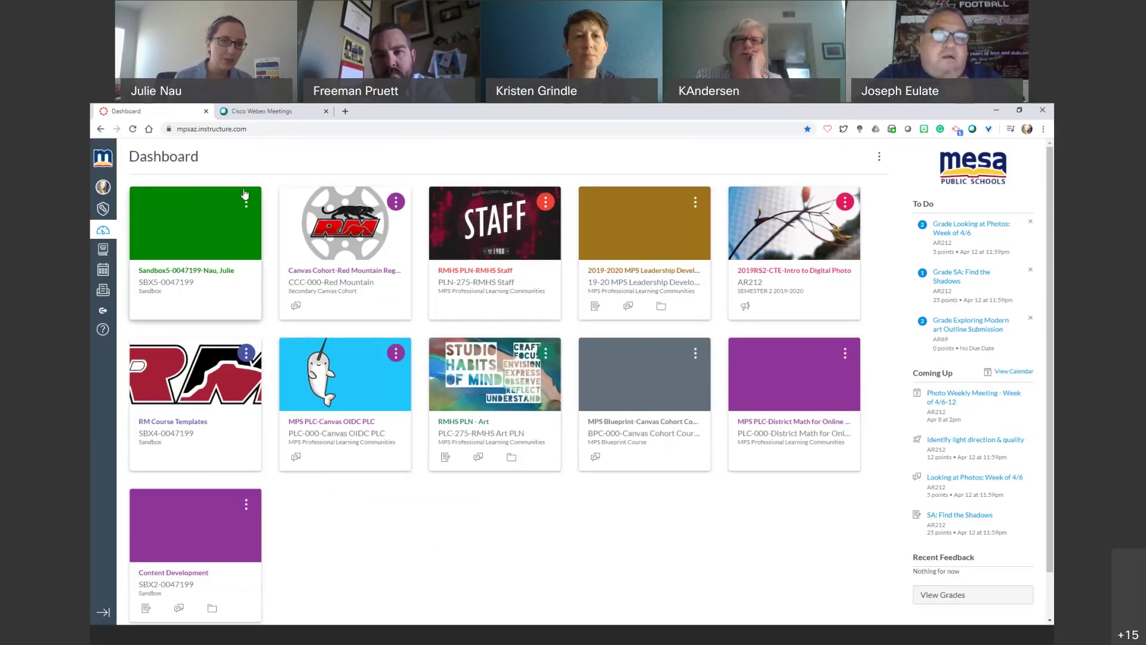
Give the Sandbox5 course card the nickname "Demo Course" and apply it.
{"action": "scroll", "coordinate": [245, 194], "scroll_direction": "up", "scroll_amount": 3, "text": "ctrl"}
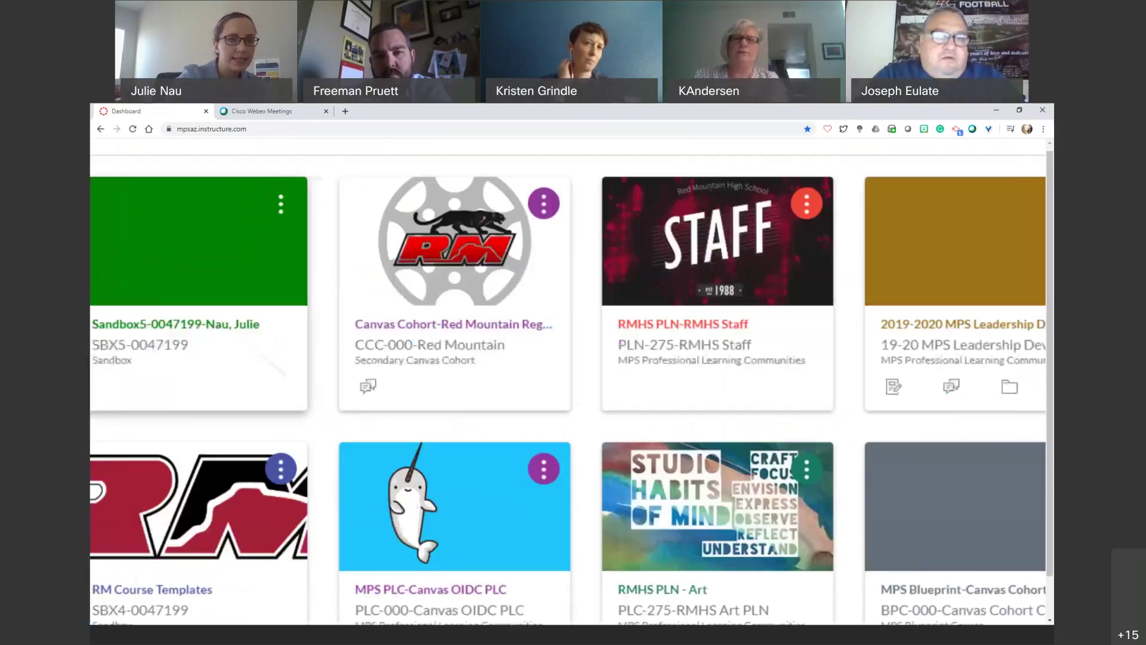
{"action": "scroll", "coordinate": [403, 236], "scroll_direction": "up", "scroll_amount": 2, "text": "ctrl"}
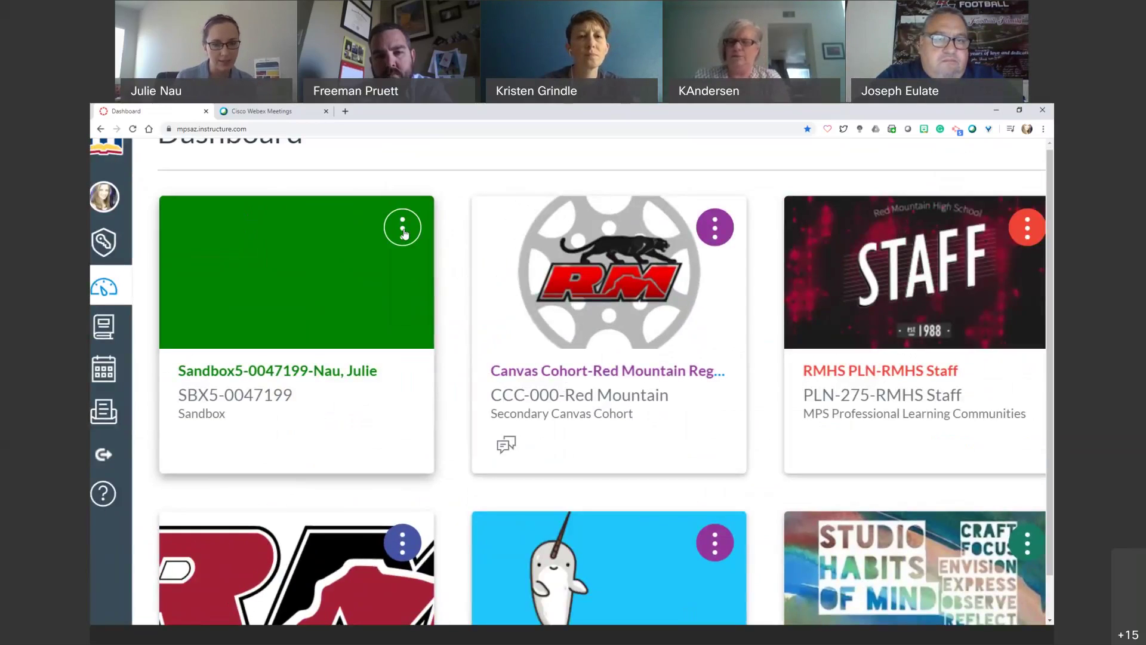
{"action": "left_click", "coordinate": [402, 232]}
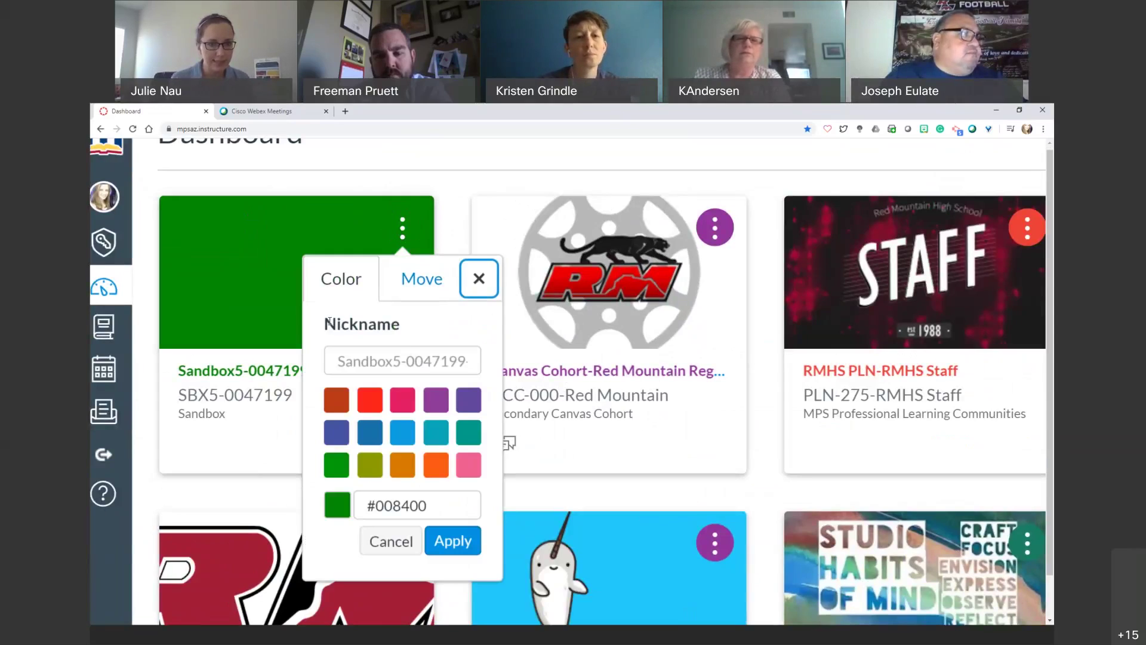
{"action": "double_click", "coordinate": [386, 324]}
{"action": "left_click", "coordinate": [323, 341]}
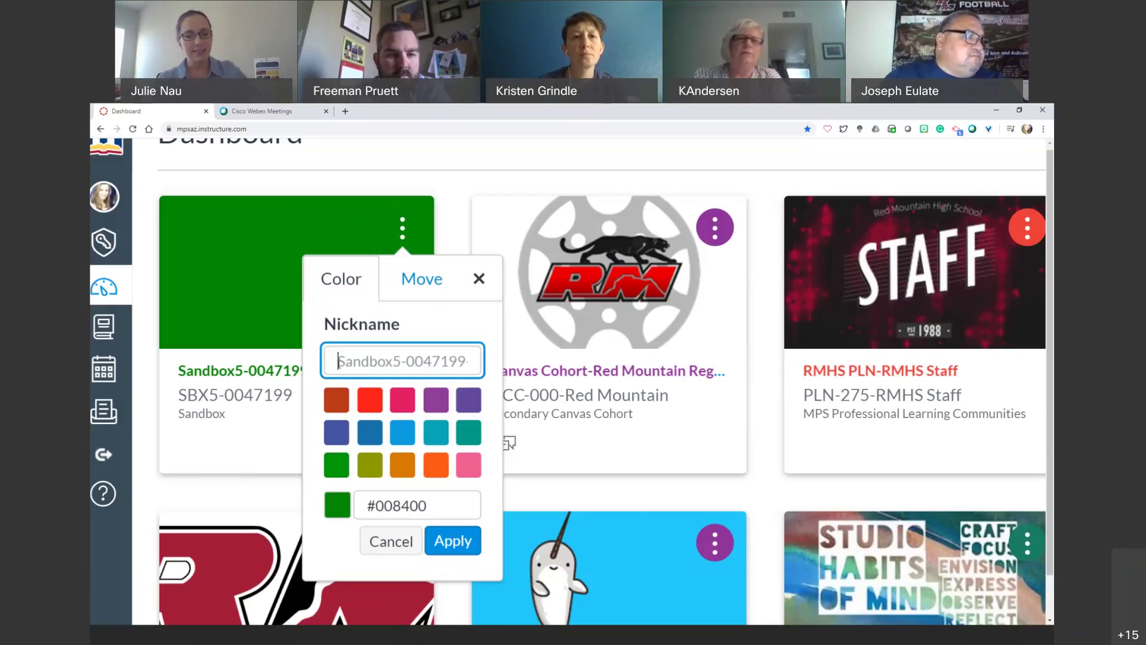
{"action": "type", "text": "Demo Course"}
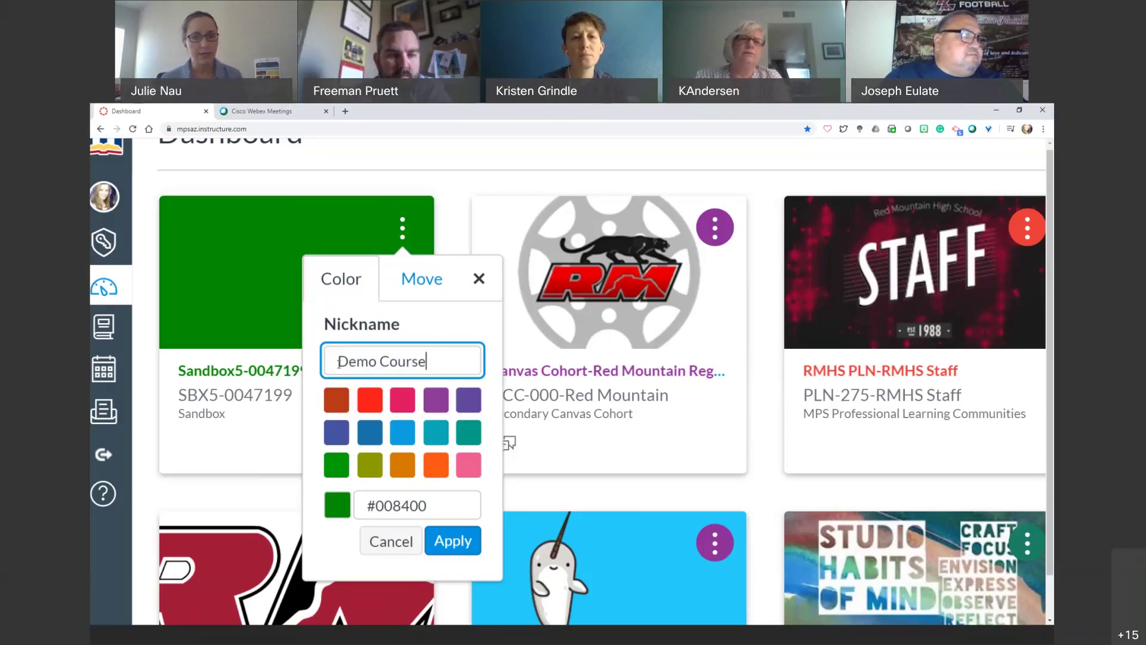
{"action": "left_click", "coordinate": [453, 540]}
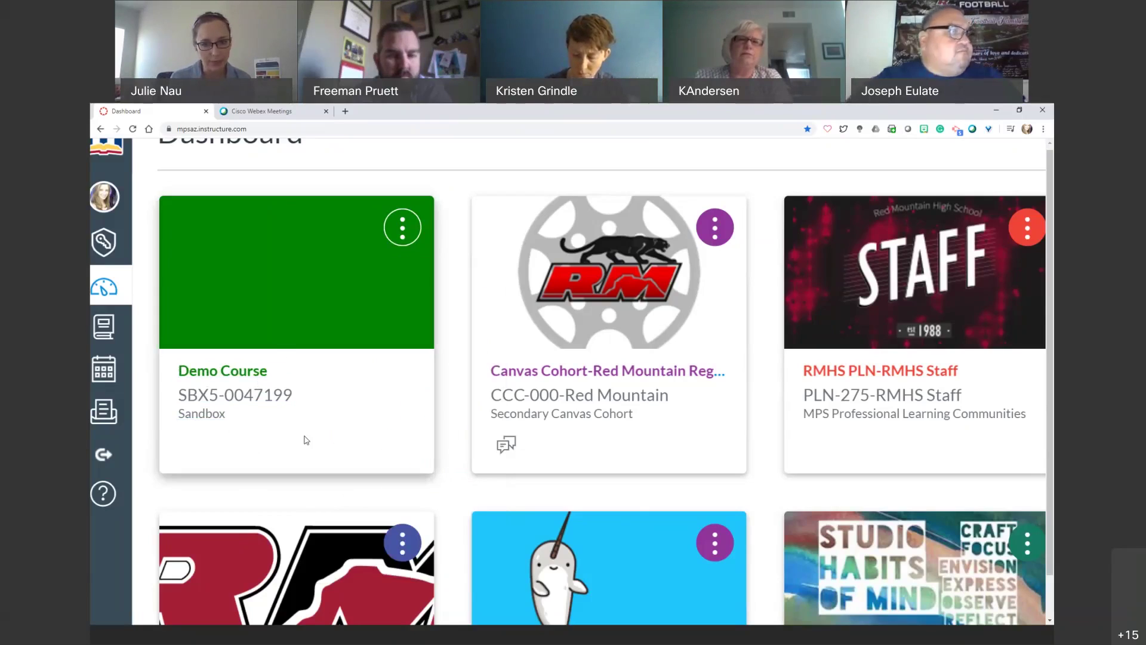
{"action": "scroll", "coordinate": [834, 466], "scroll_direction": "down", "scroll_amount": 4}
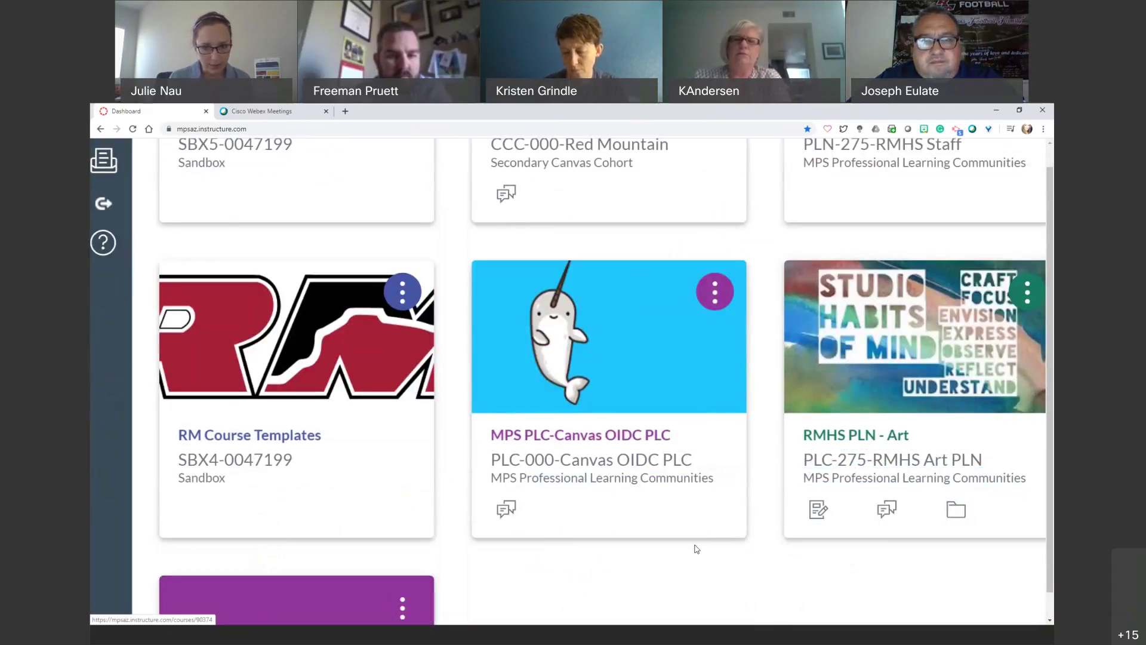
{"action": "scroll", "coordinate": [704, 543], "scroll_direction": "down", "scroll_amount": 3}
{"action": "scroll", "coordinate": [705, 543], "scroll_direction": "up", "scroll_amount": 7}
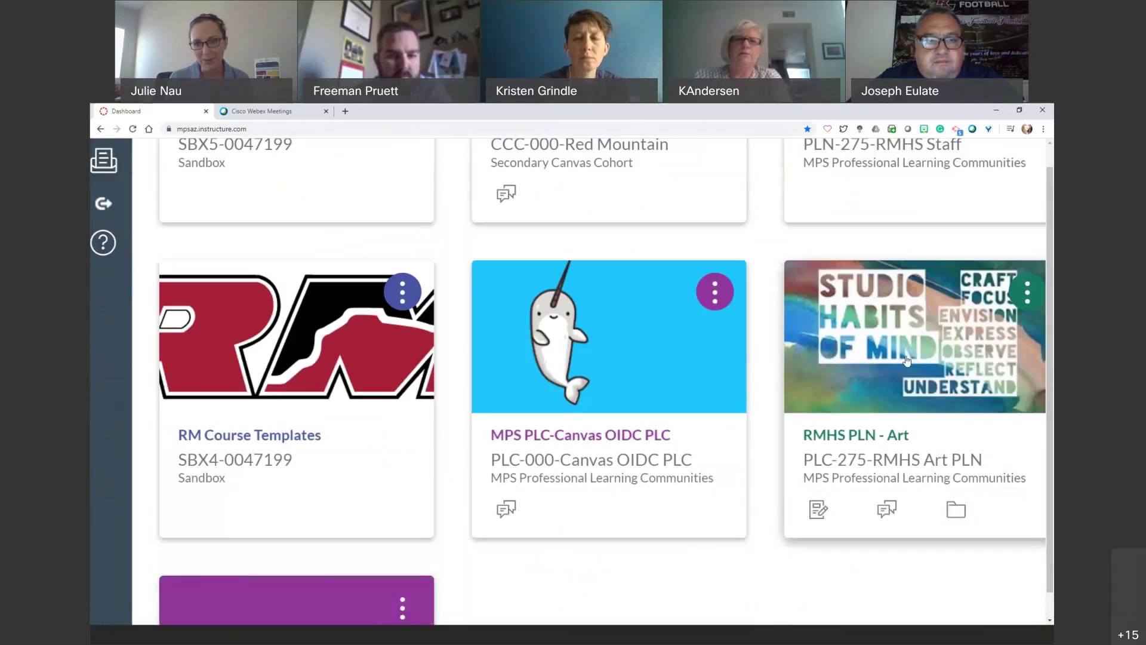
{"action": "scroll", "coordinate": [562, 385], "scroll_direction": "up", "scroll_amount": 1}
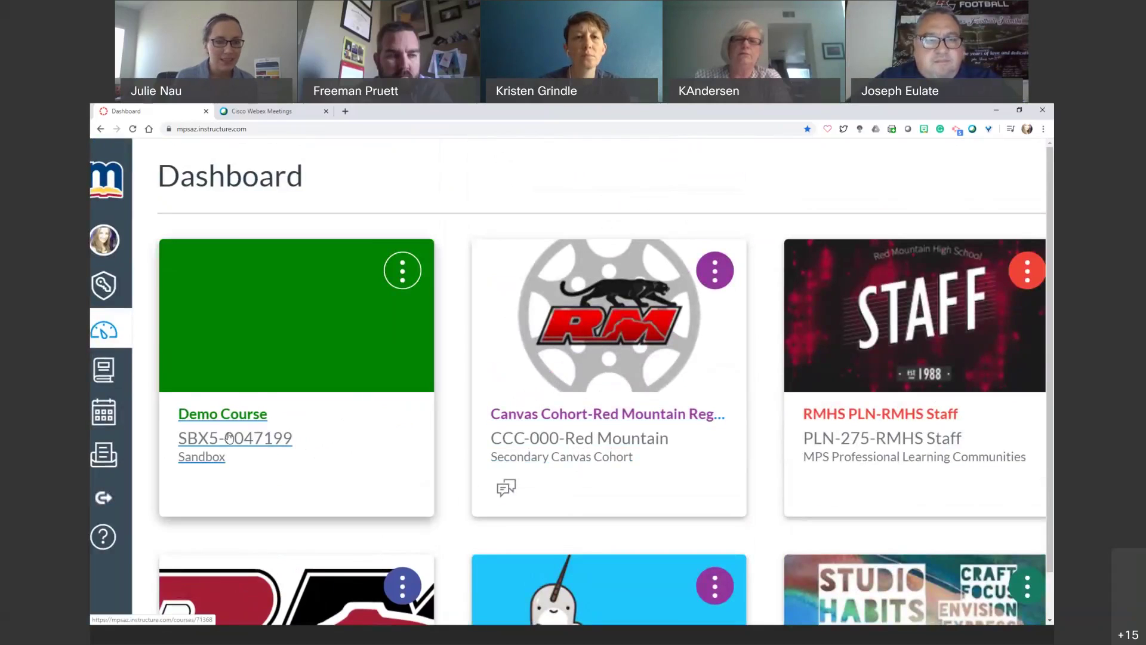
Set the Demo Course card's color to blue #4554A4 and apply it.
{"action": "left_click", "coordinate": [403, 274]}
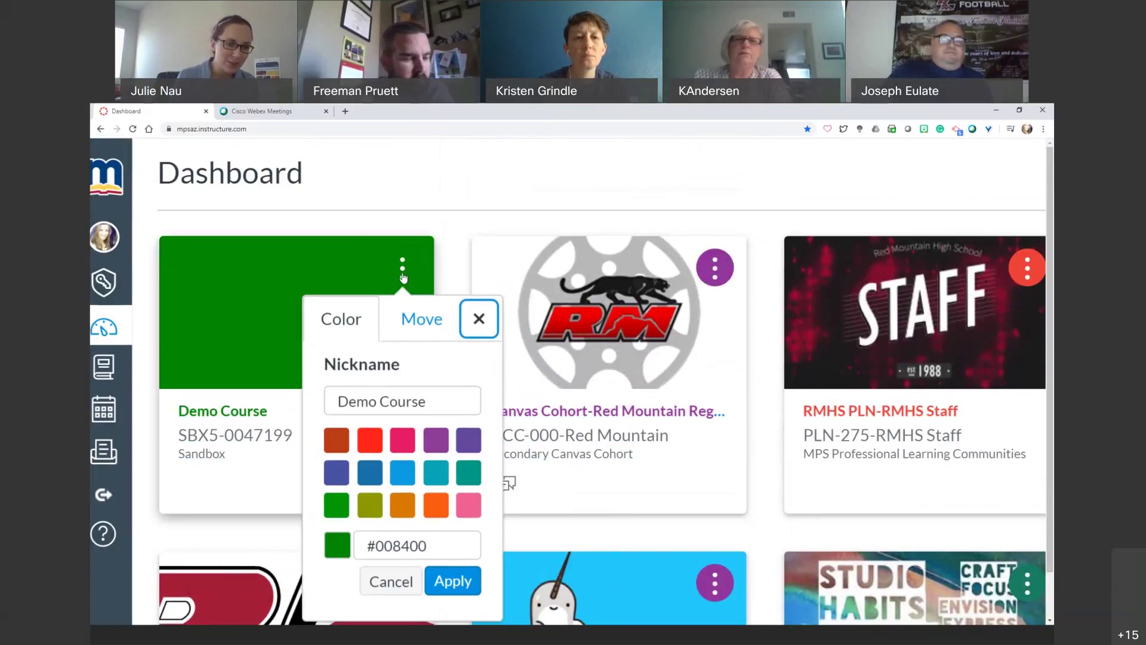
{"action": "scroll", "coordinate": [235, 266], "scroll_direction": "down", "scroll_amount": 1}
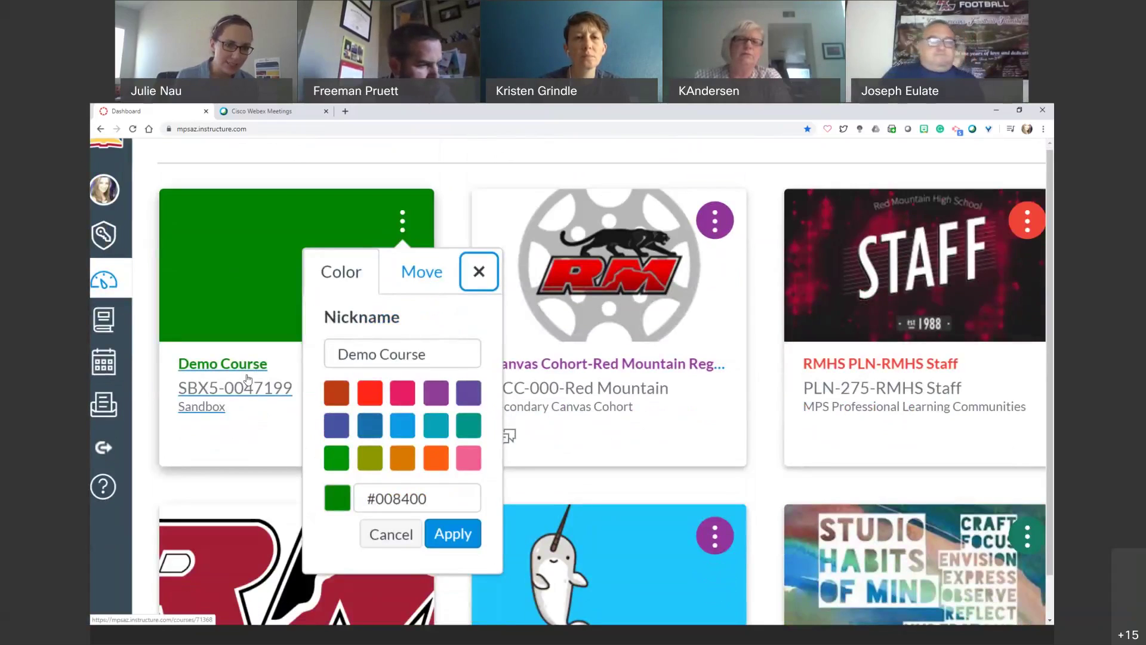
{"action": "left_click", "coordinate": [409, 397]}
{"action": "left_click", "coordinate": [336, 426]}
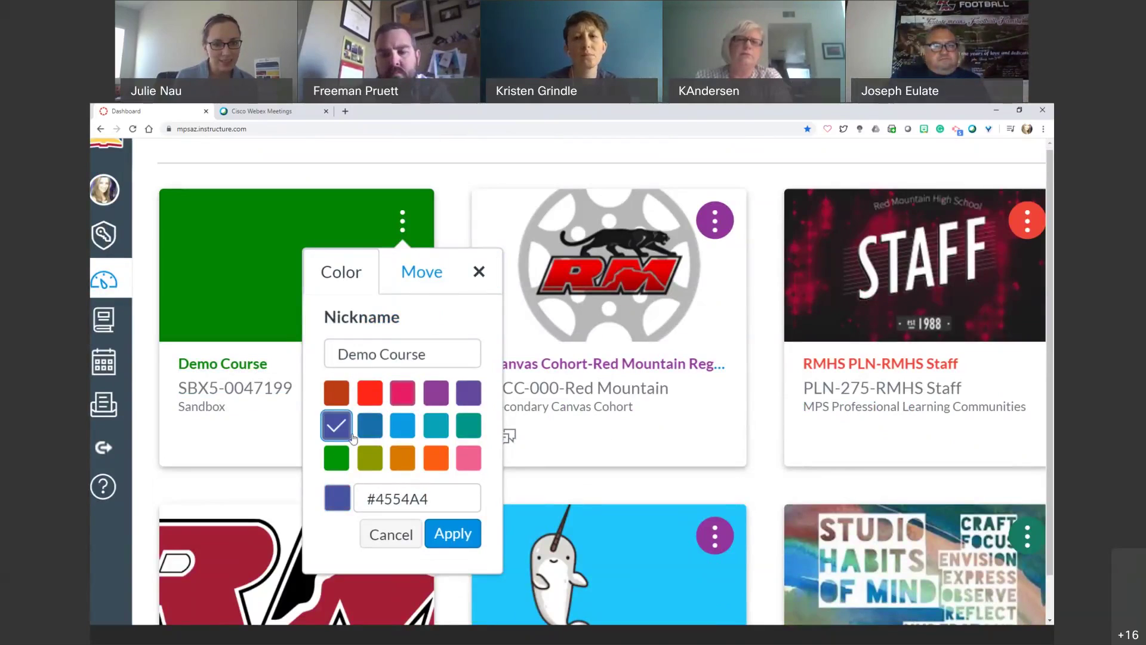
{"action": "left_click", "coordinate": [452, 532]}
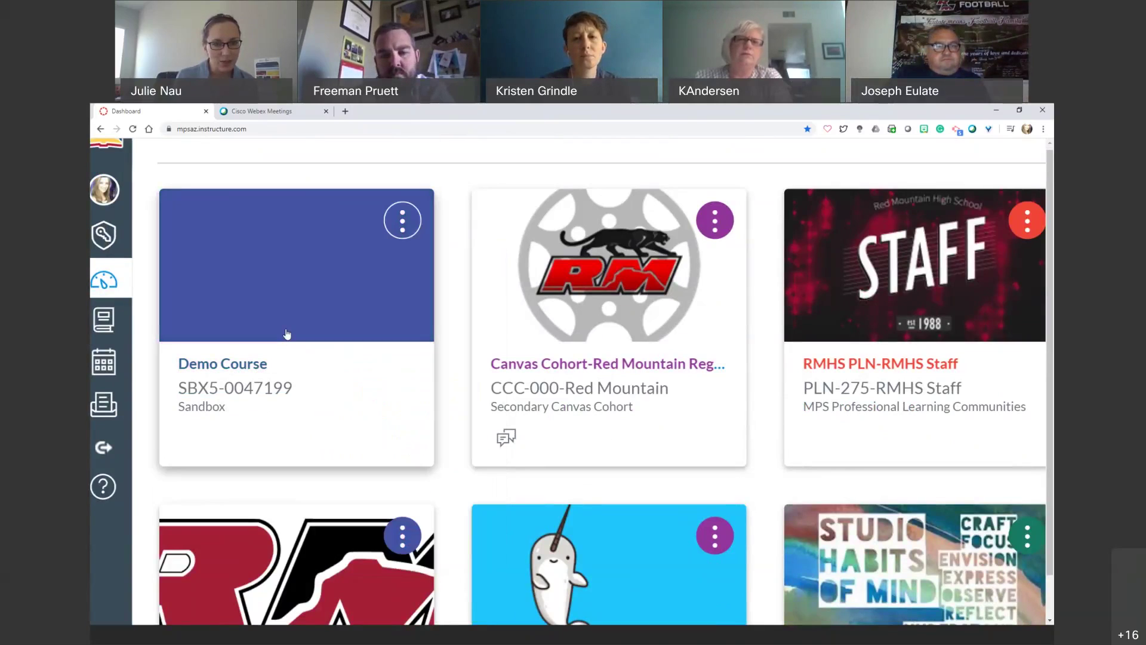
Recolor the Demo Course card red #FF2717 and after that teal #009688, applying each color.
{"action": "left_click", "coordinate": [402, 223]}
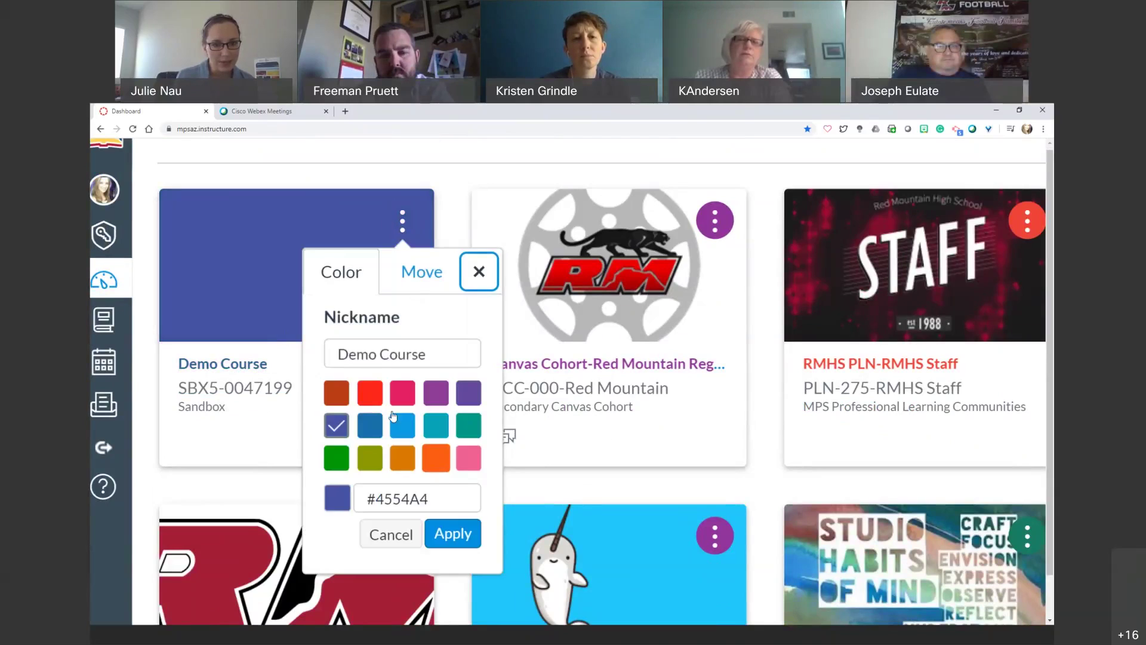
{"action": "left_click", "coordinate": [369, 399]}
{"action": "left_click", "coordinate": [441, 532]}
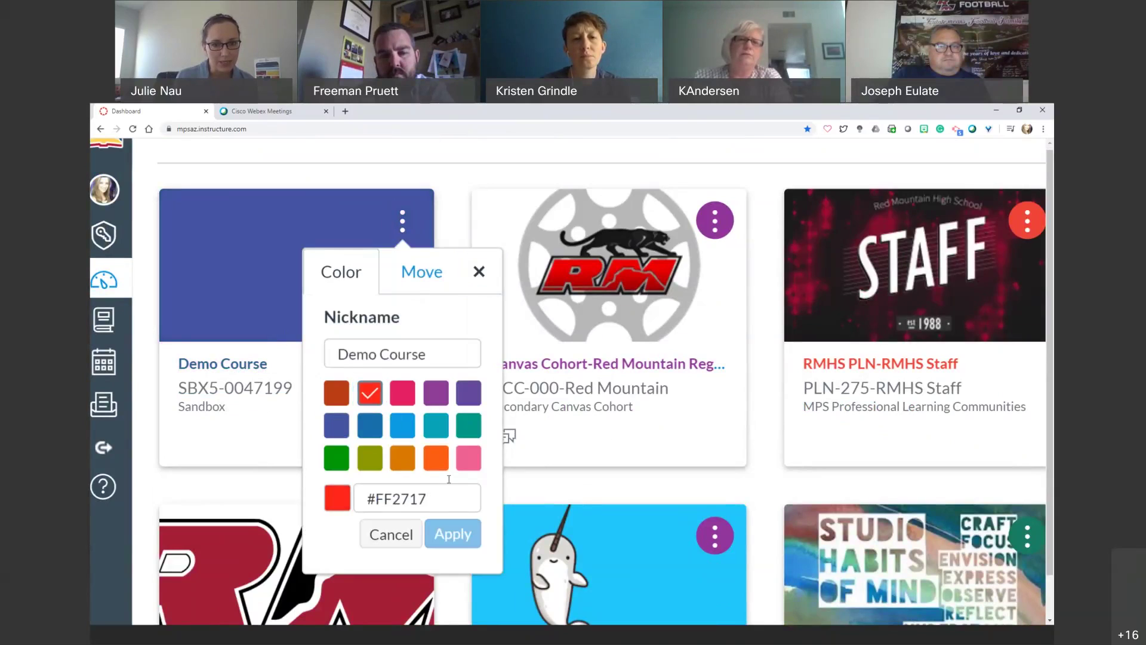
{"action": "left_click", "coordinate": [402, 222]}
{"action": "left_click", "coordinate": [473, 428]}
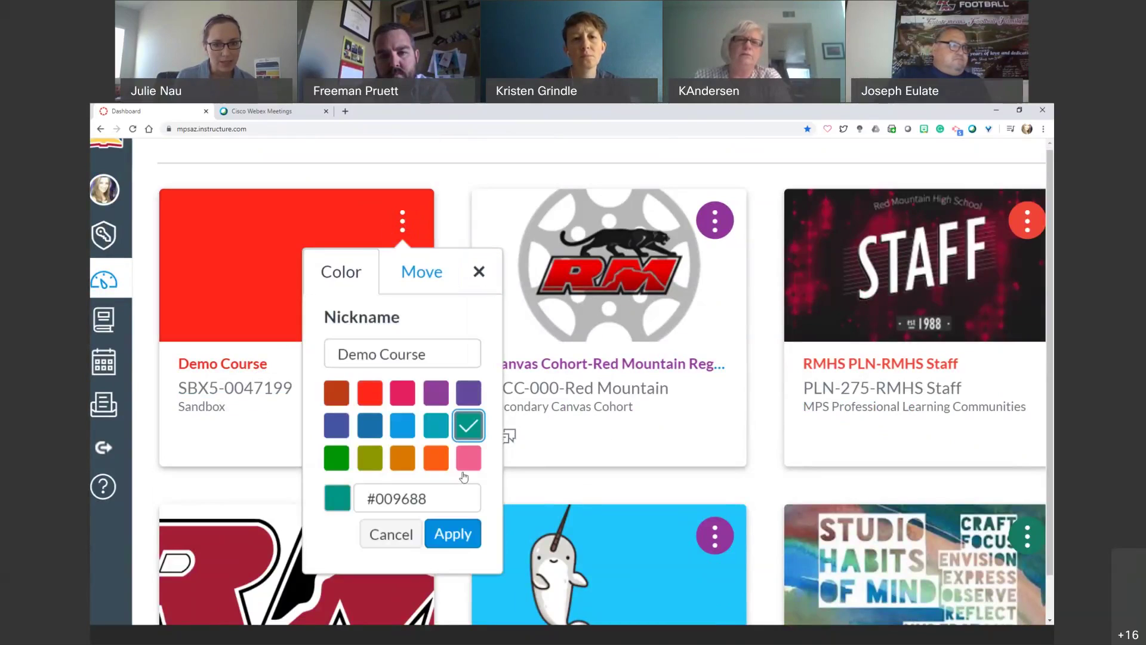
{"action": "left_click", "coordinate": [453, 533]}
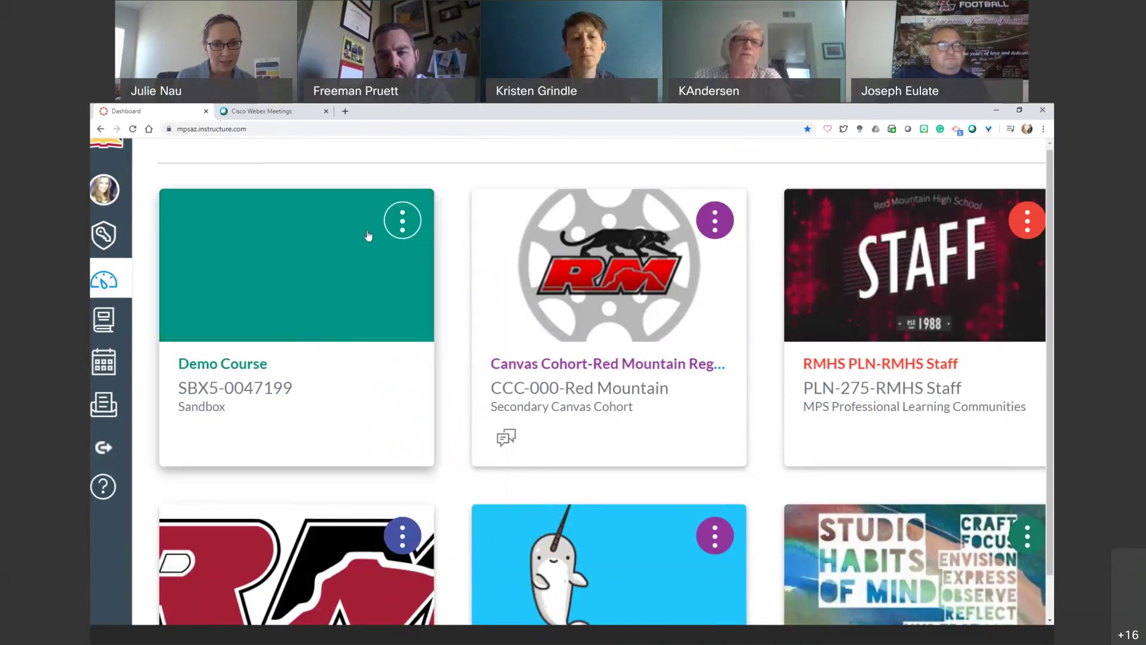
Select the Demo Course card's color code for replacement and search the web for "hex color picker" in a new browser tab.
{"action": "left_click", "coordinate": [397, 225]}
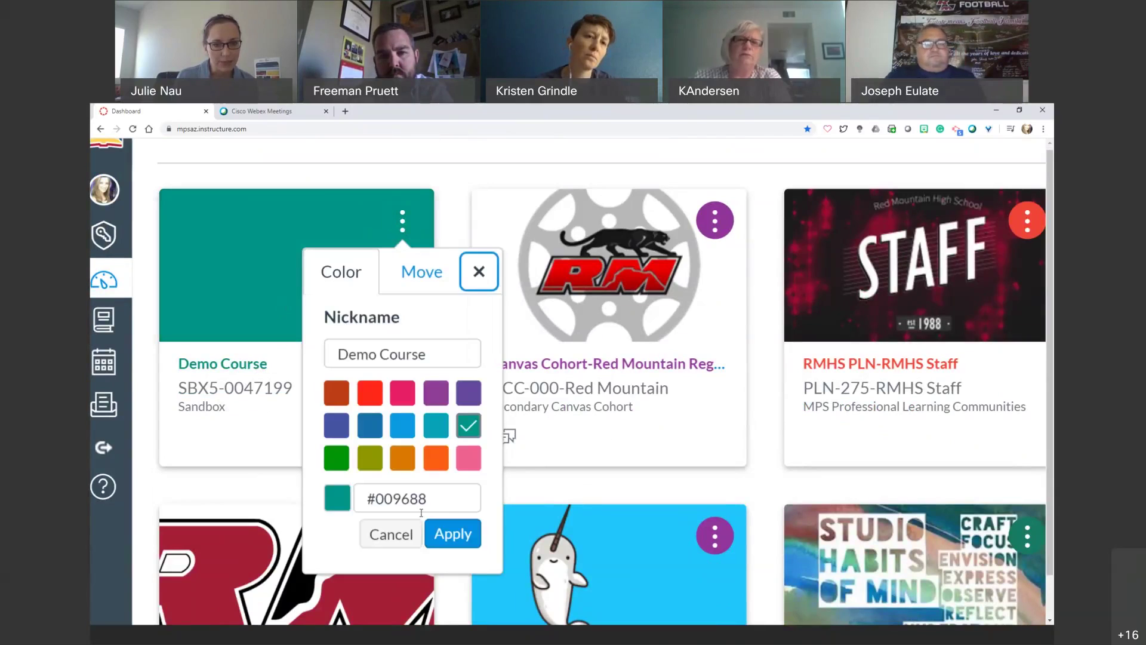
{"action": "left_click_drag", "start_coordinate": [433, 500], "coordinate": [365, 496]}
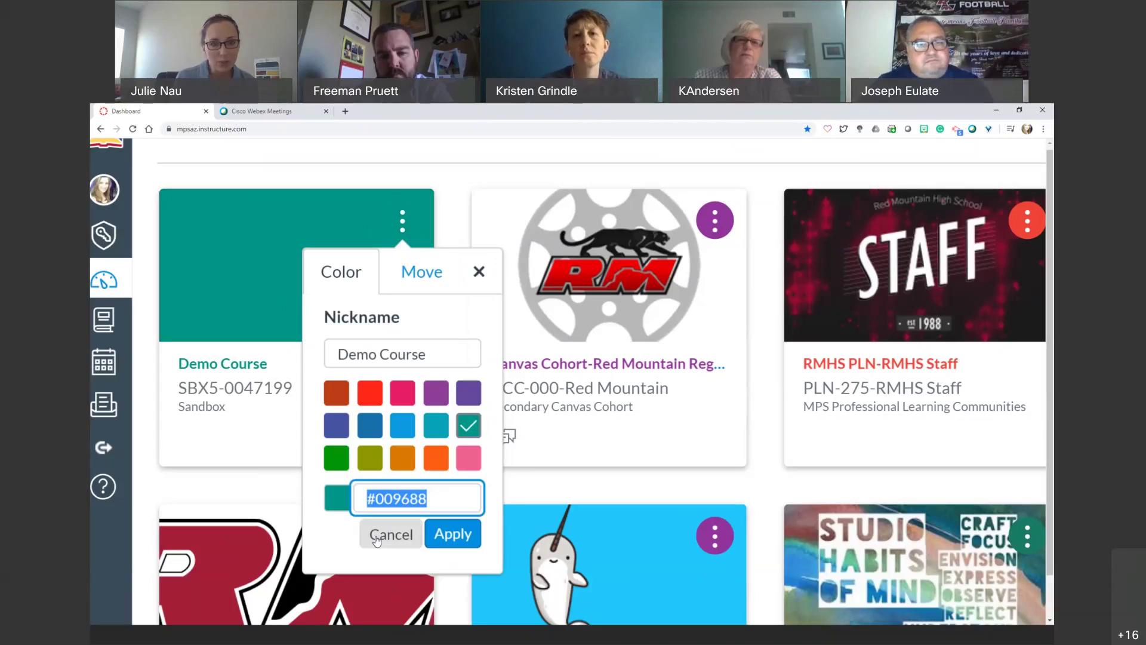
{"action": "double_click", "coordinate": [346, 112]}
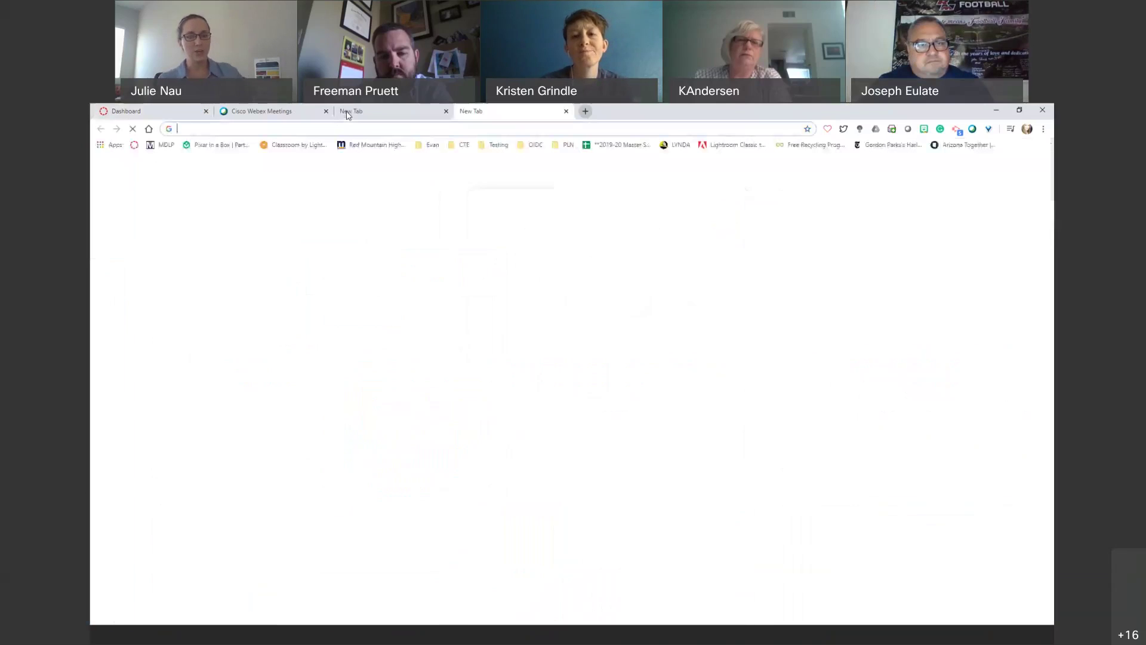
{"action": "type", "text": "hex"}
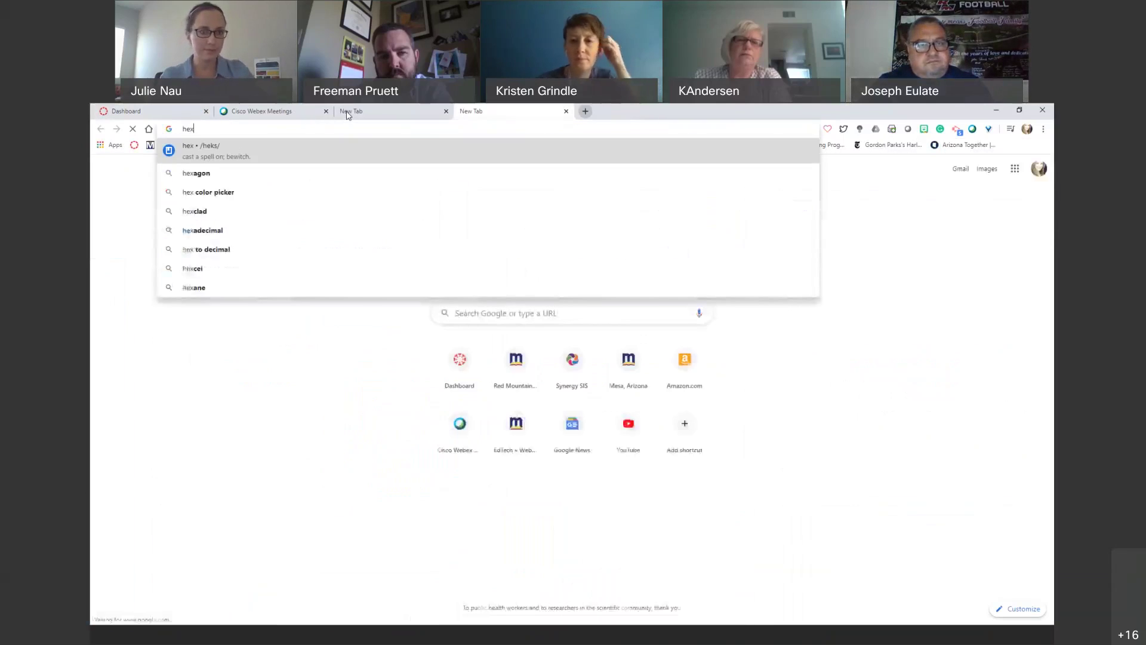
{"action": "type", "text": " color picker"}
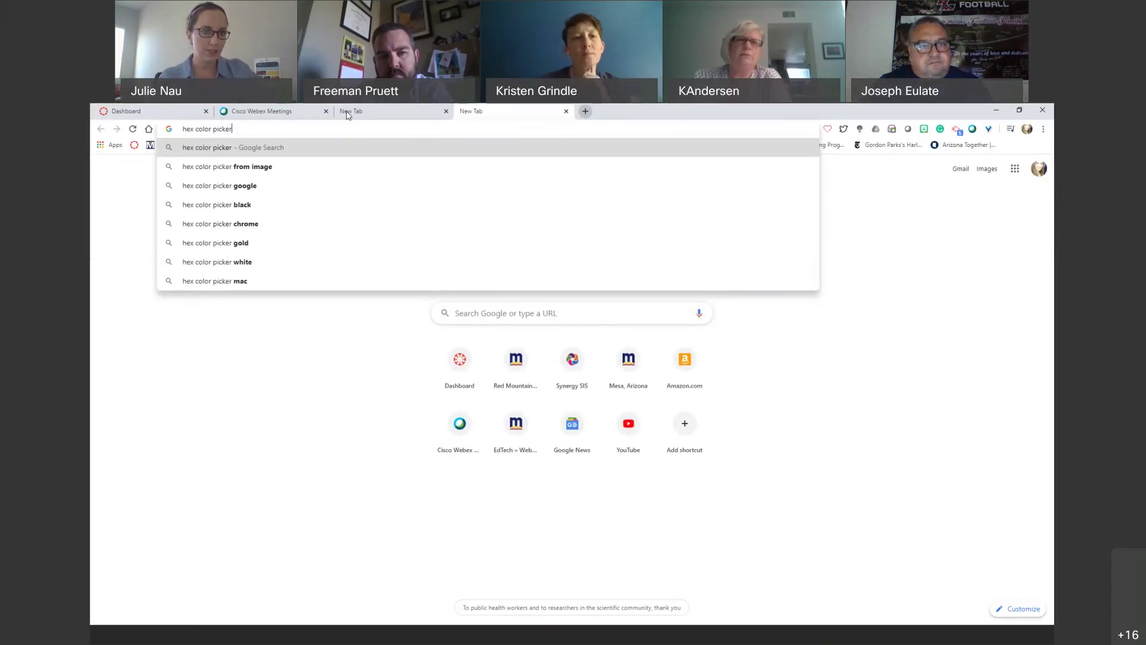
{"action": "key", "text": "Return"}
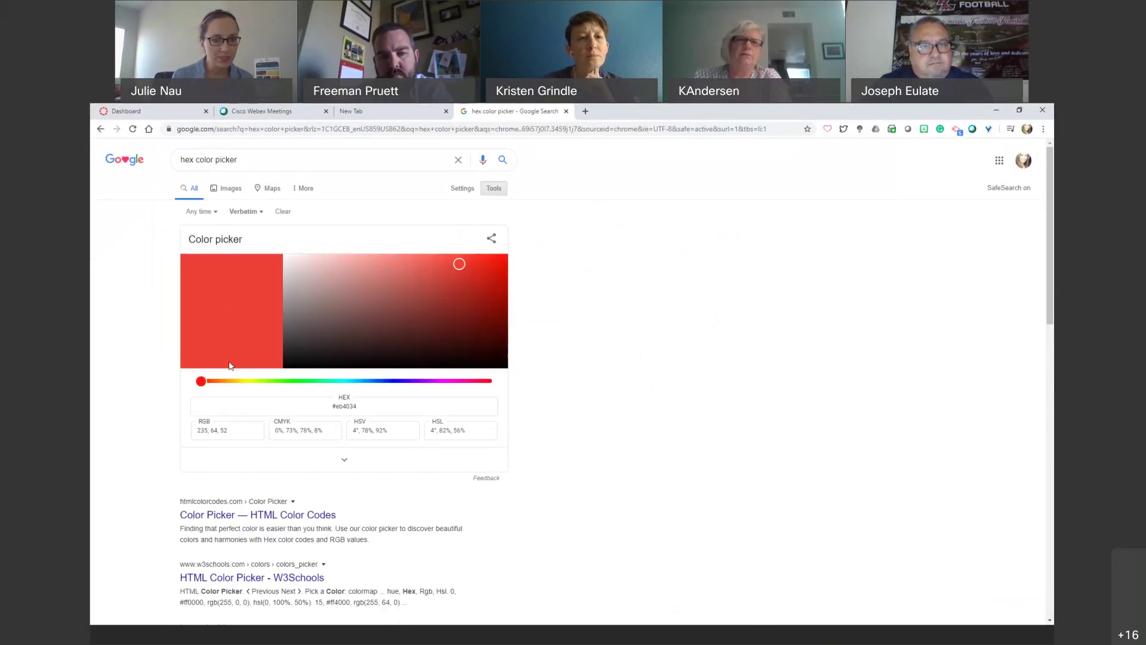
Try several hues and shades in Google's color picker, ending on the very dark purple #28212e.
{"action": "left_click_drag", "start_coordinate": [201, 383], "coordinate": [339, 382]}
{"action": "left_click_drag", "start_coordinate": [457, 271], "coordinate": [373, 293]}
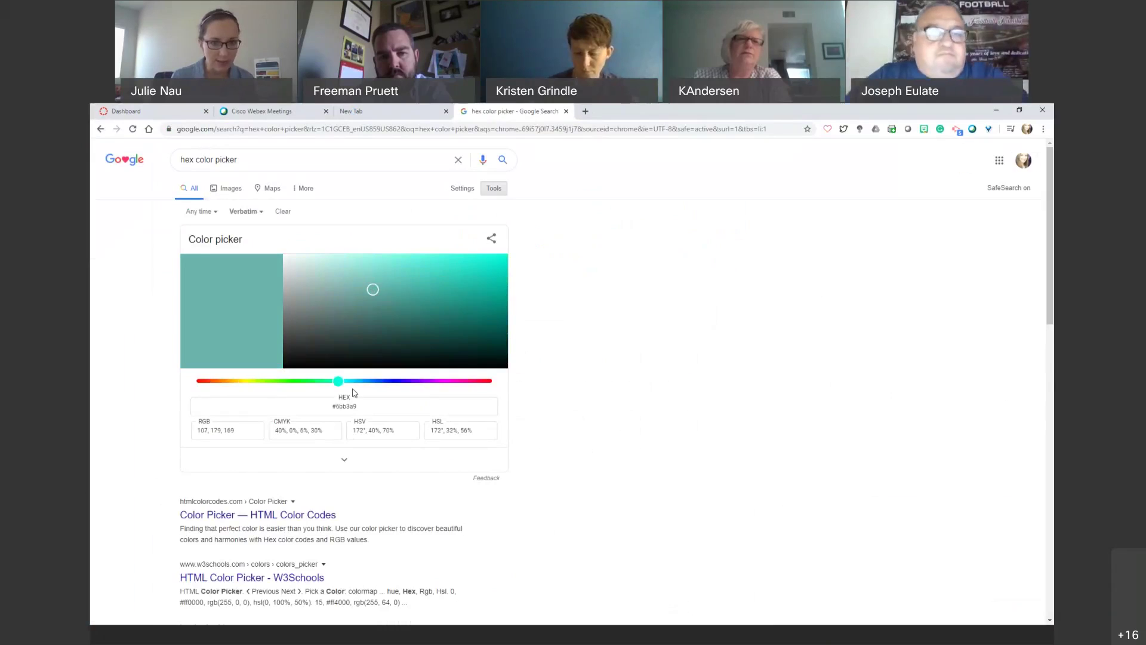
{"action": "left_click_drag", "start_coordinate": [349, 389], "coordinate": [419, 389]}
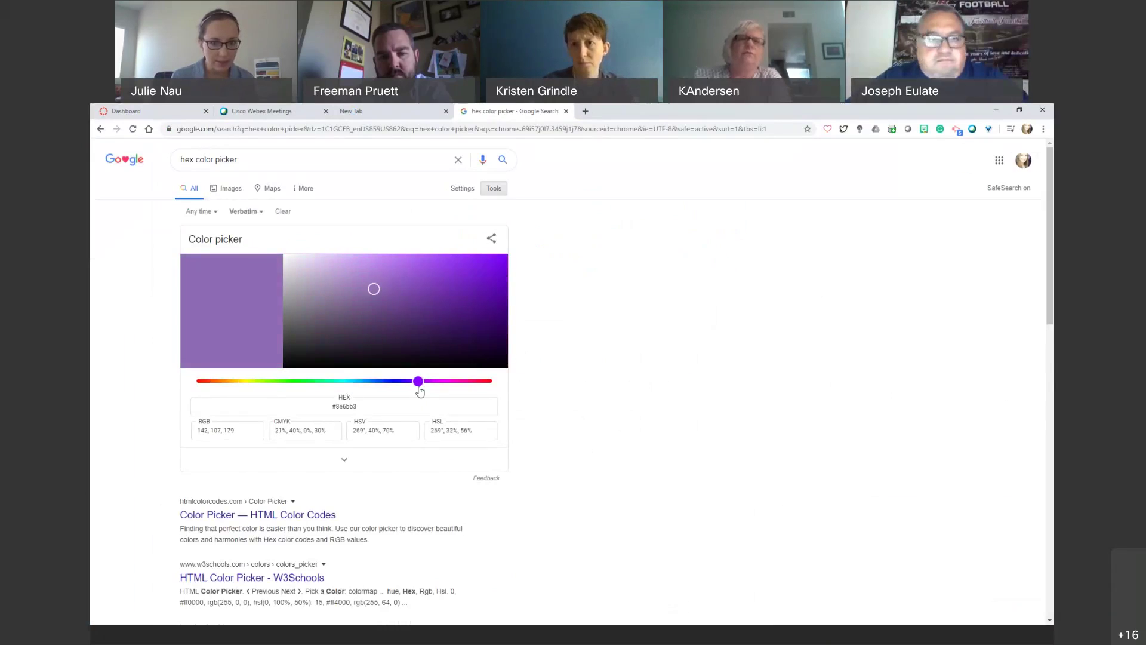
{"action": "left_click_drag", "start_coordinate": [385, 290], "coordinate": [352, 320]}
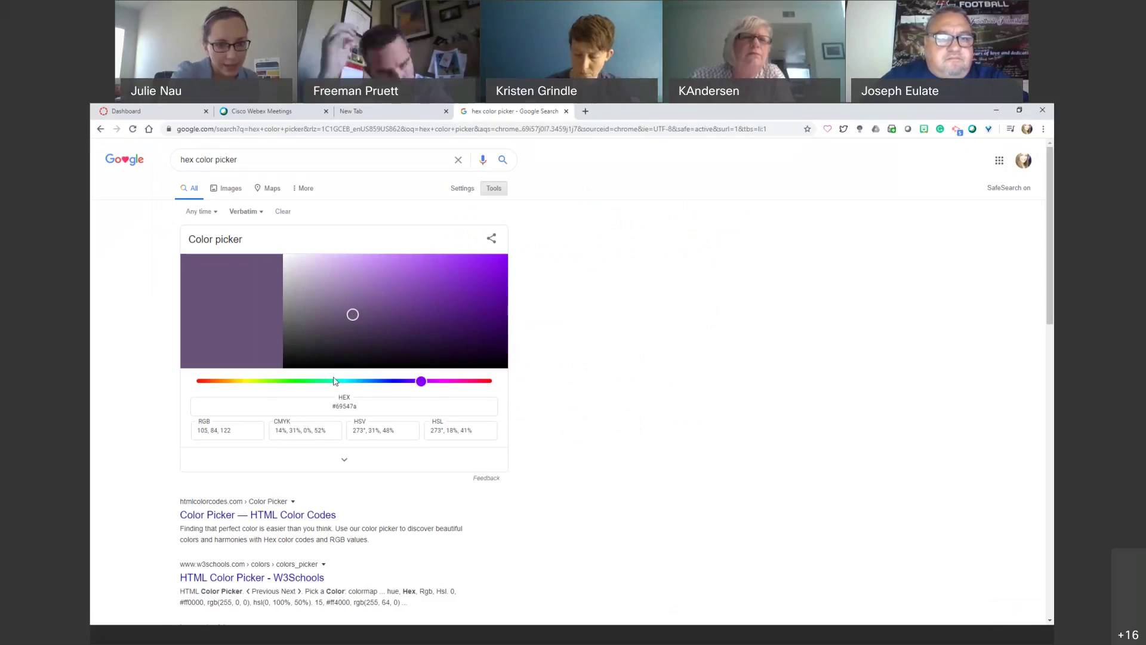
{"action": "left_click", "coordinate": [368, 368]}
{"action": "left_click", "coordinate": [422, 330]}
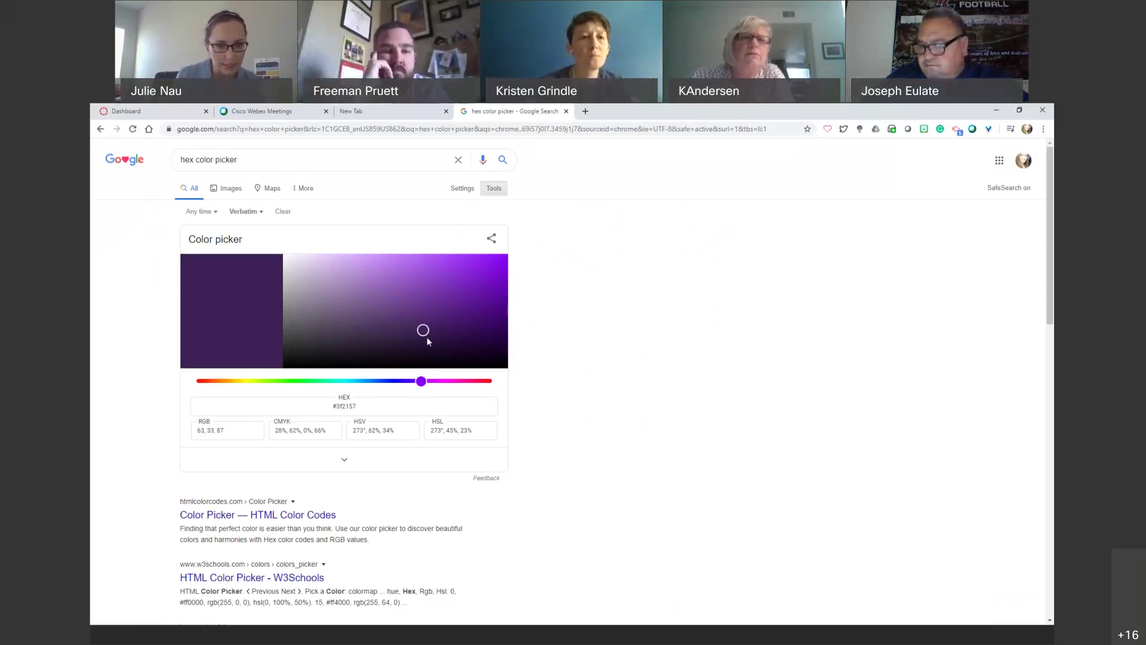
{"action": "left_click", "coordinate": [394, 306]}
{"action": "left_click", "coordinate": [350, 348]}
{"action": "scroll", "coordinate": [350, 348], "scroll_direction": "up", "scroll_amount": 5}
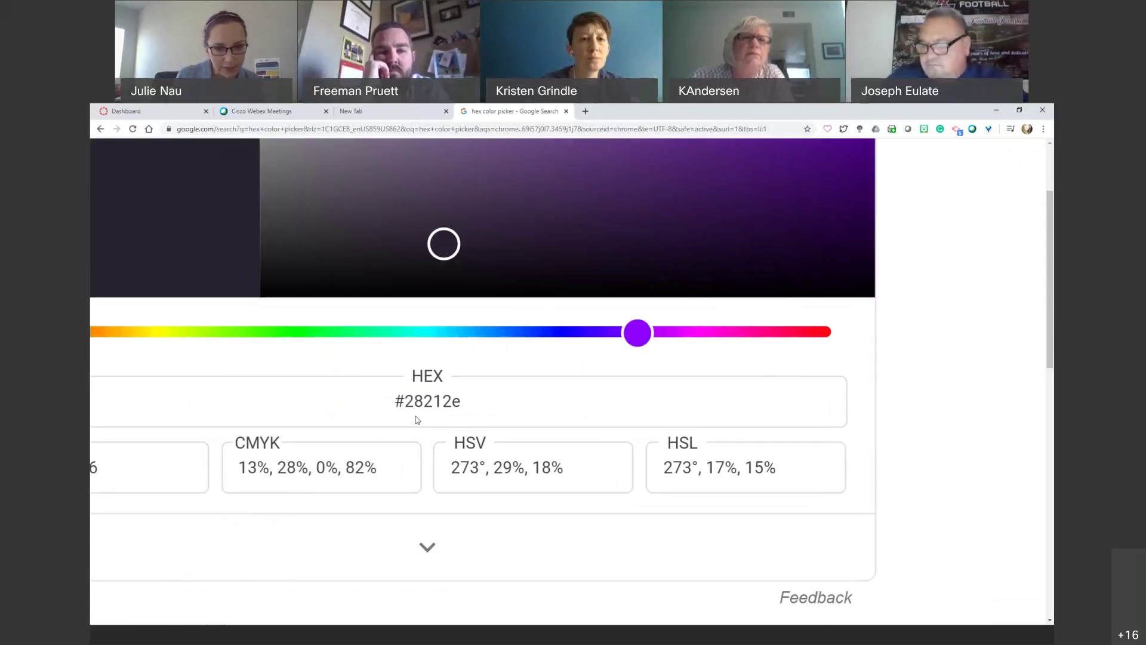
Copy the HEX code #28212e from the color picker.
{"action": "left_click_drag", "start_coordinate": [394, 403], "coordinate": [461, 403]}
{"action": "key", "text": "ctrl+c"}
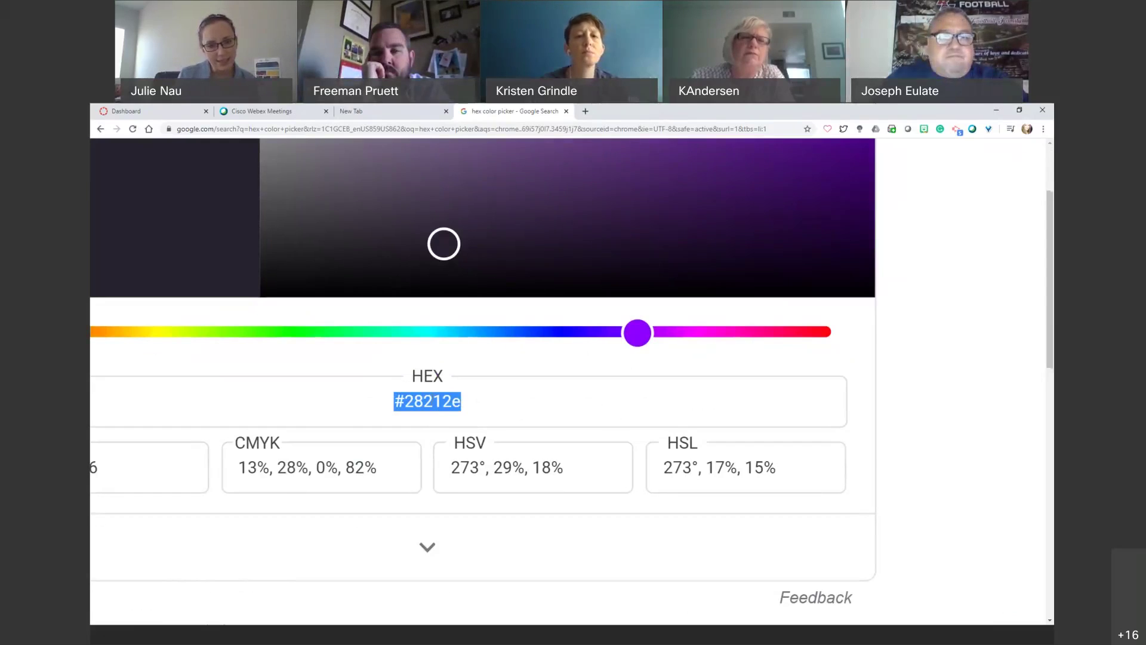
{"action": "right_click", "coordinate": [432, 405]}
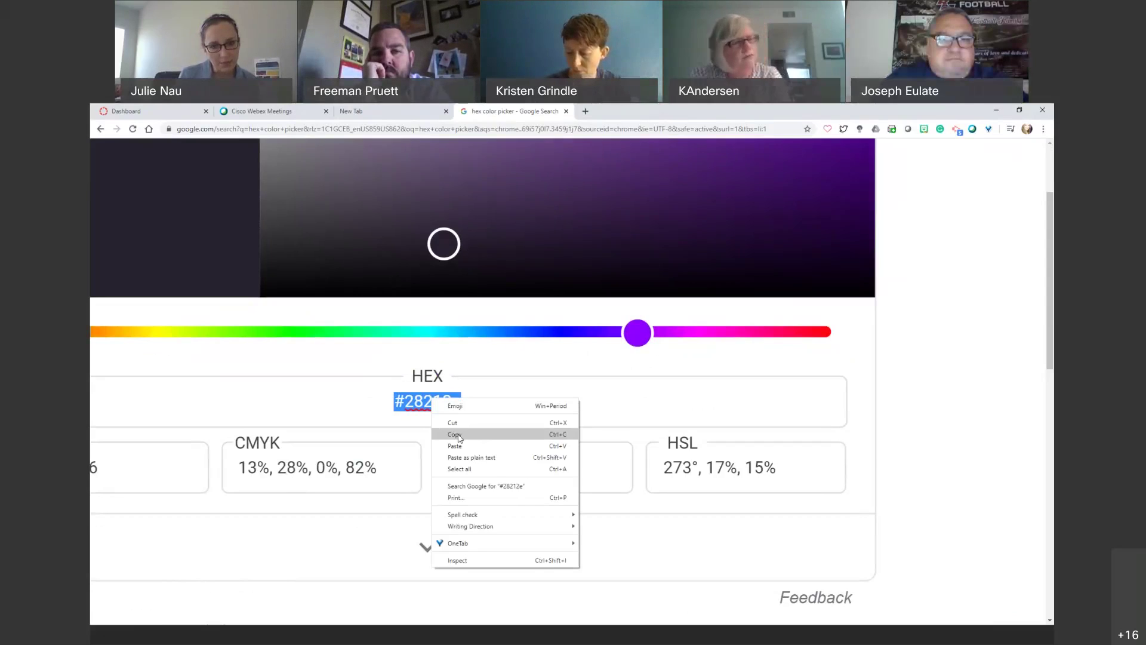
{"action": "left_click", "coordinate": [455, 434]}
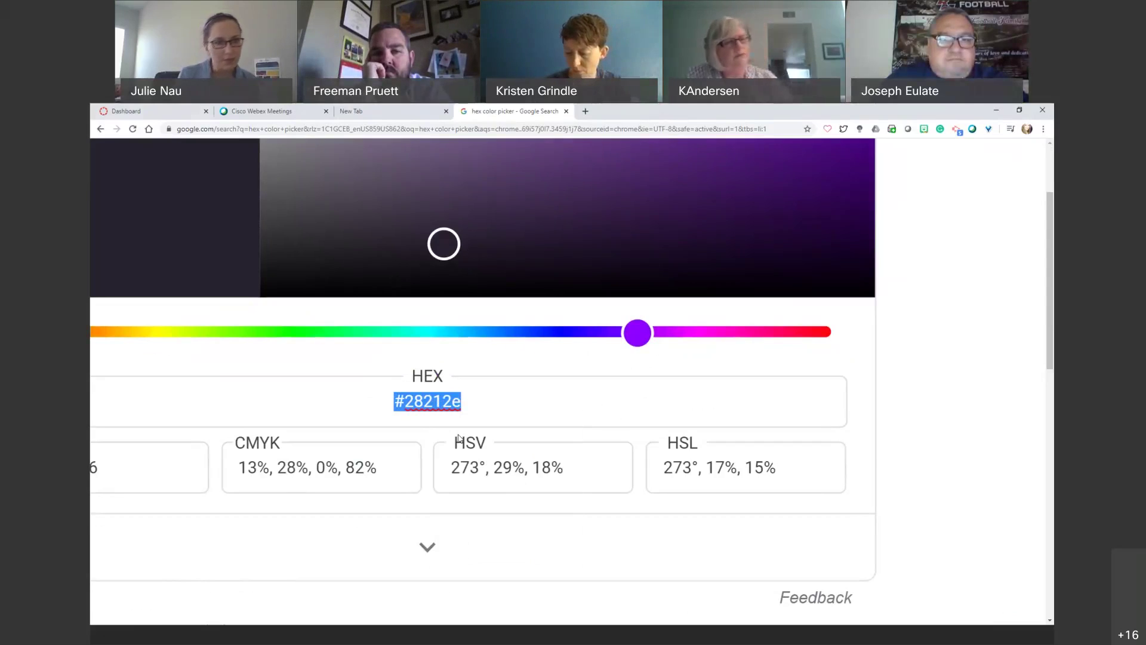
Back on the Canvas dashboard, replace the Demo Course card's color code with the copied #28212e and apply it.
{"action": "left_click", "coordinate": [143, 113]}
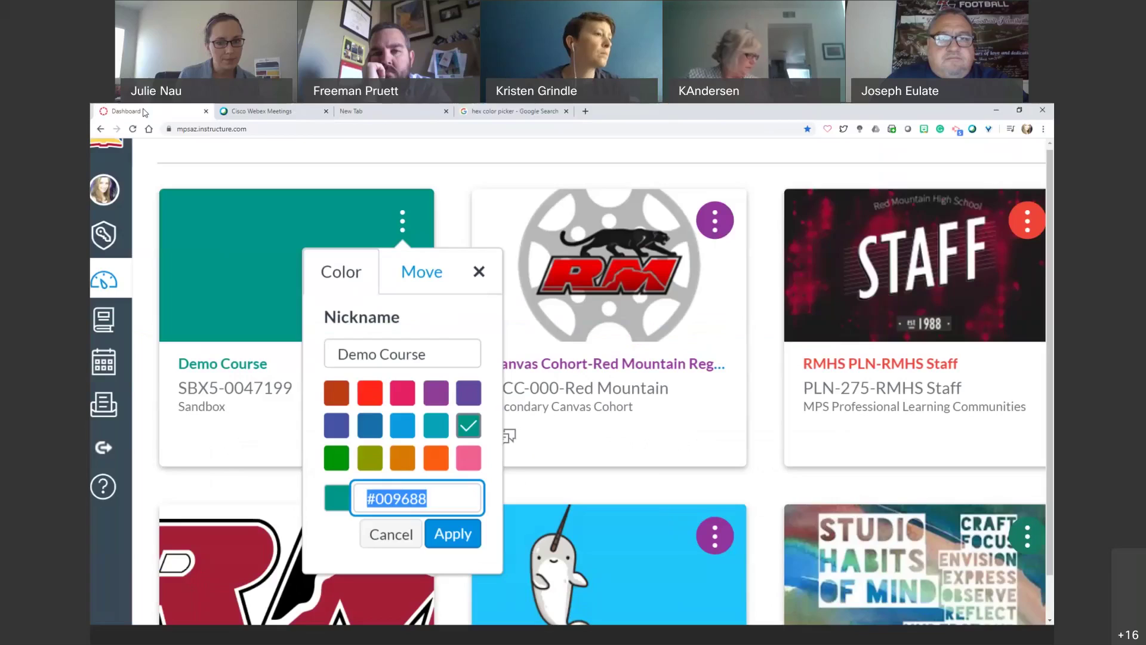
{"action": "key", "text": "BackSpace"}
{"action": "right_click", "coordinate": [439, 497]}
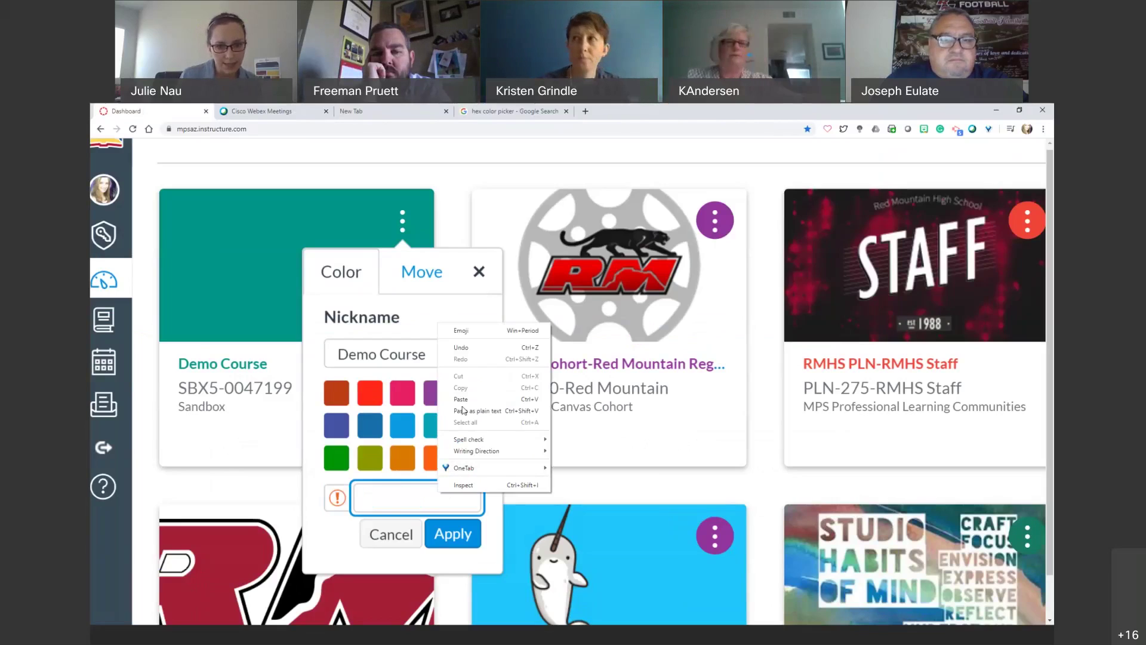
{"action": "left_click", "coordinate": [466, 402]}
{"action": "left_click", "coordinate": [446, 531]}
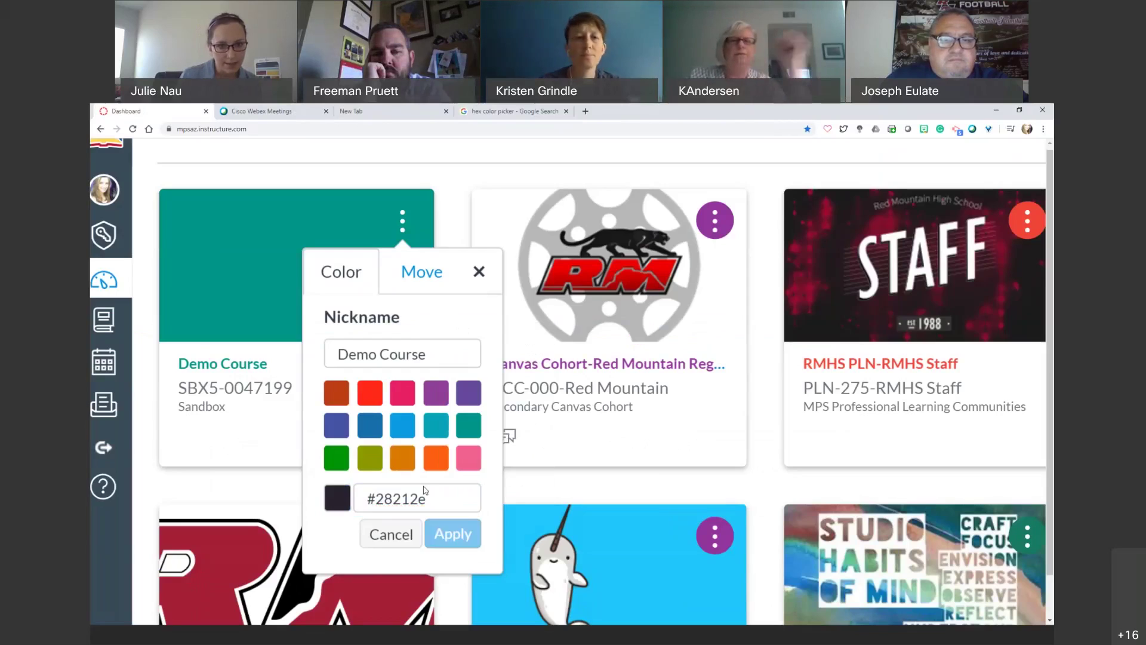
{"action": "left_click", "coordinate": [481, 111]}
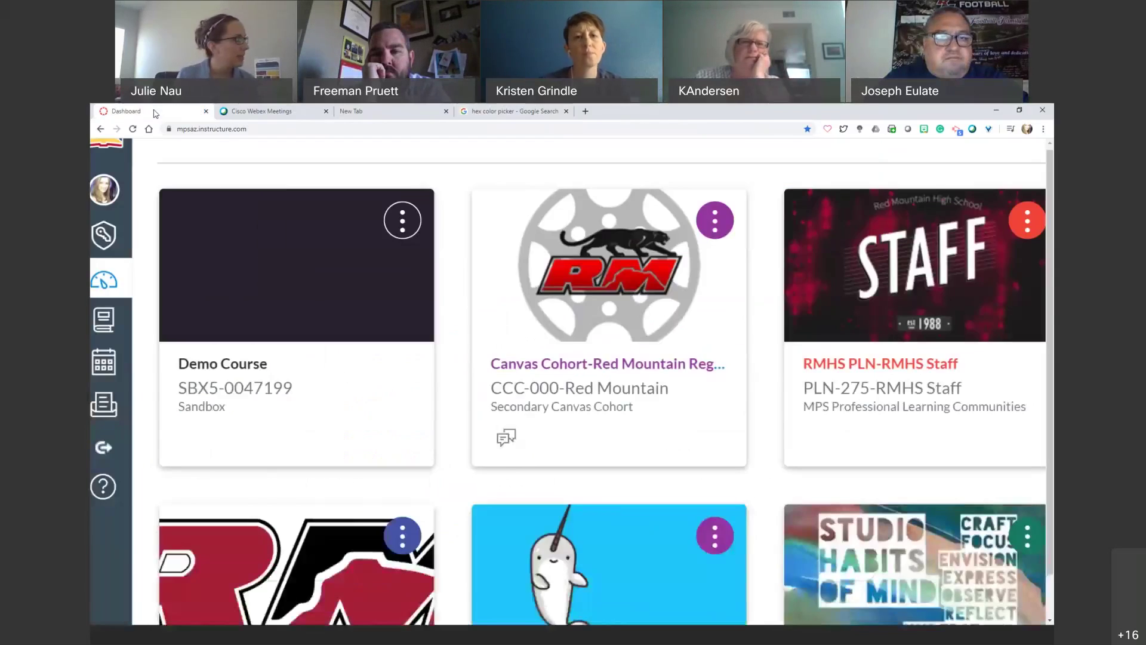
{"action": "left_click", "coordinate": [154, 112]}
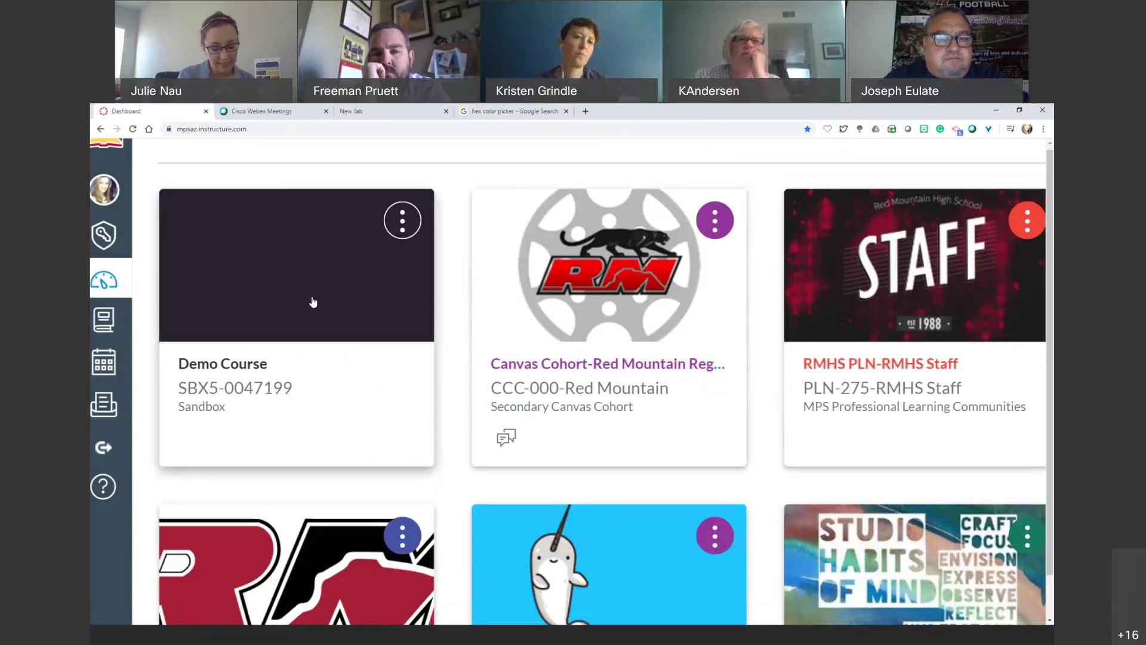
{"action": "left_click", "coordinate": [478, 109]}
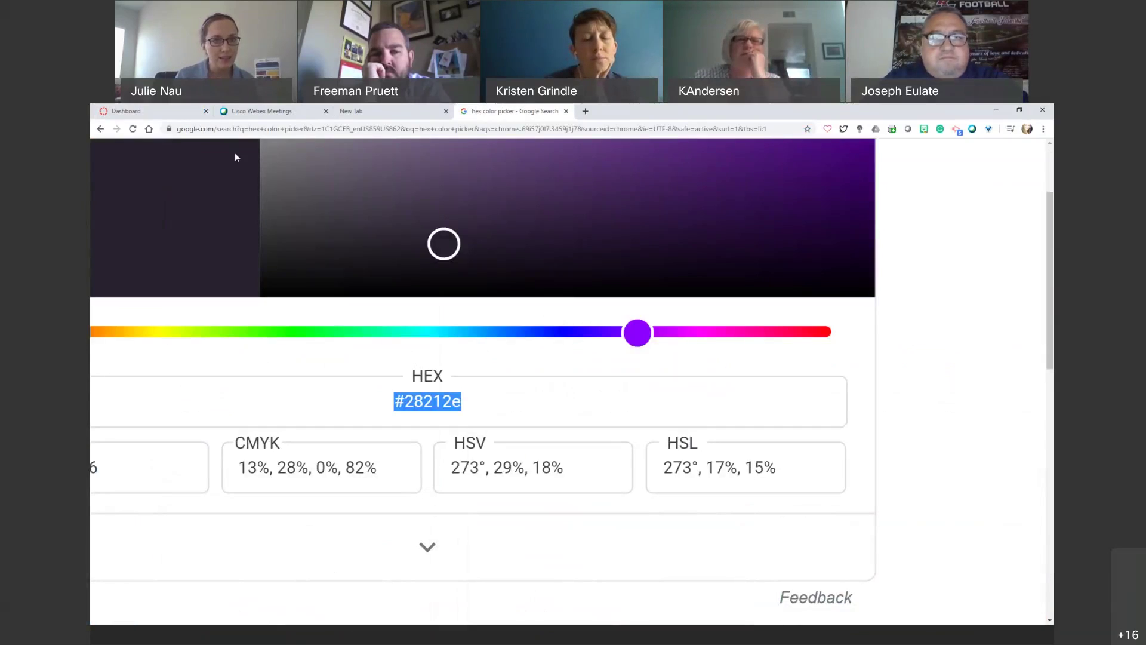
{"action": "left_click", "coordinate": [177, 114]}
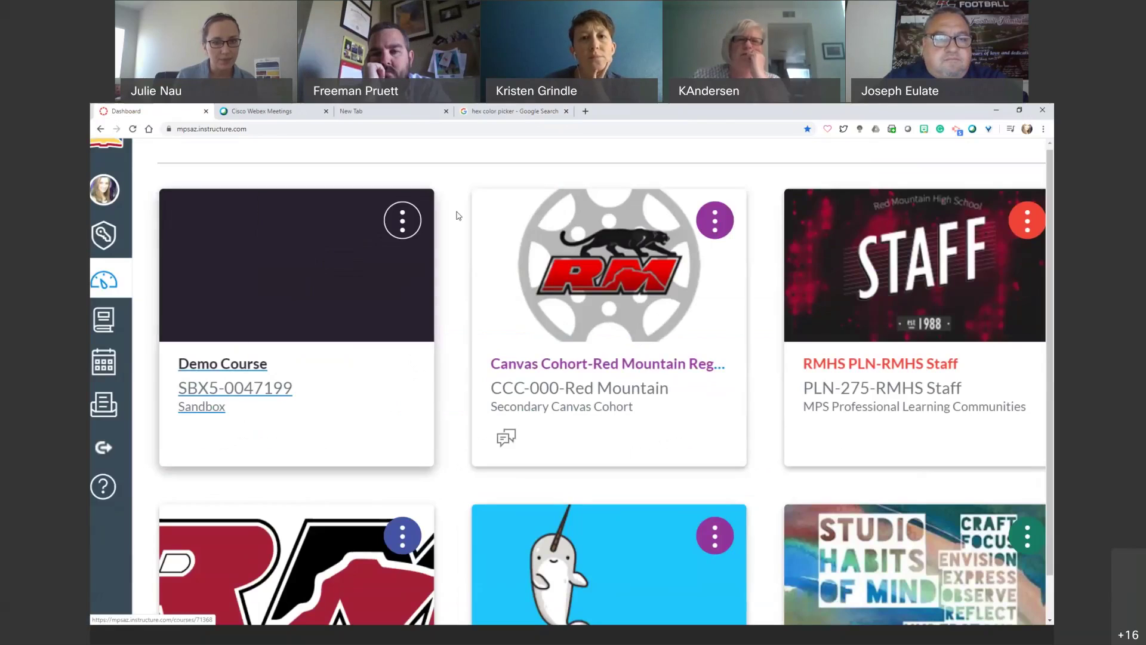
Examine the move and favorite options of the Demo Course card and close them without choosing any.
{"action": "left_click", "coordinate": [403, 220]}
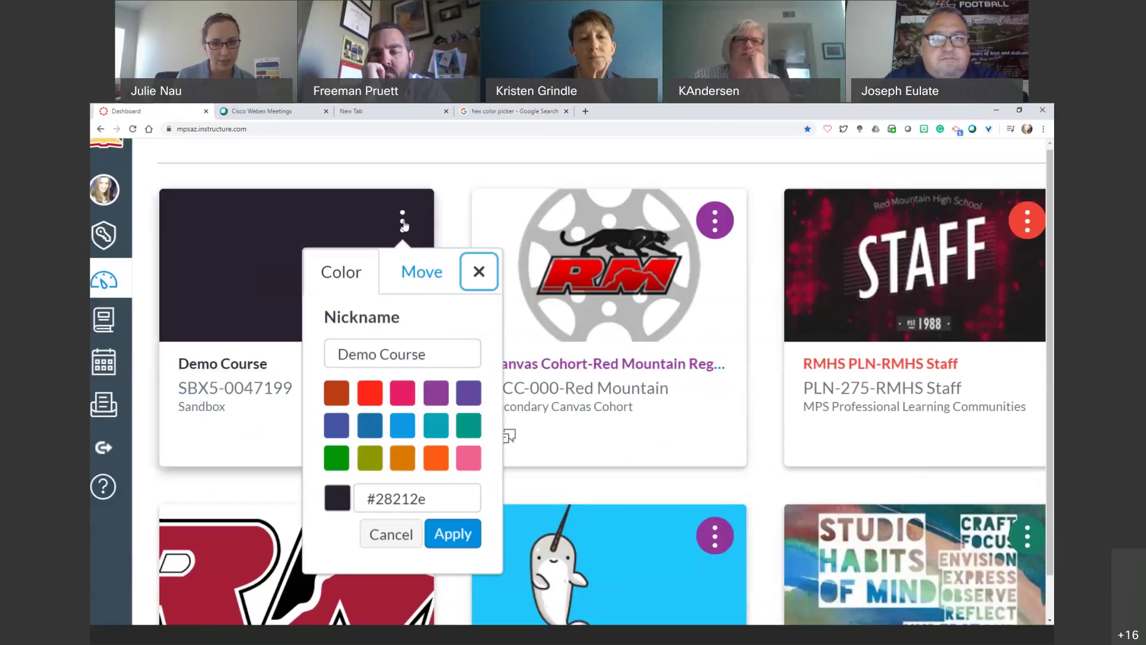
{"action": "left_click", "coordinate": [411, 277]}
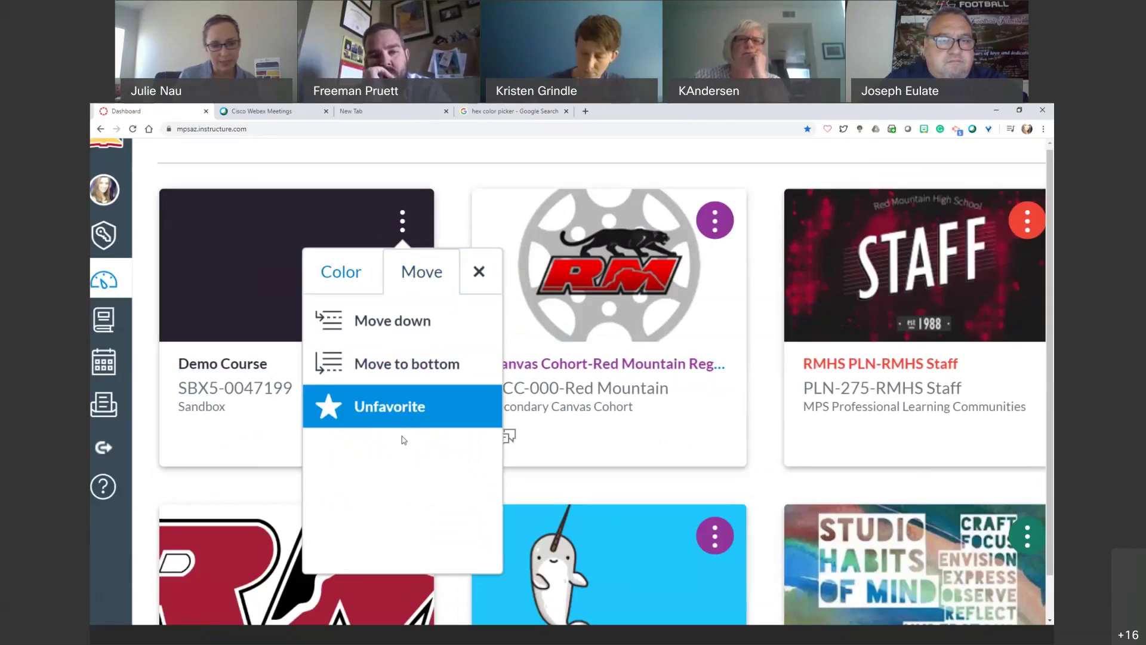
{"action": "left_click", "coordinate": [480, 273]}
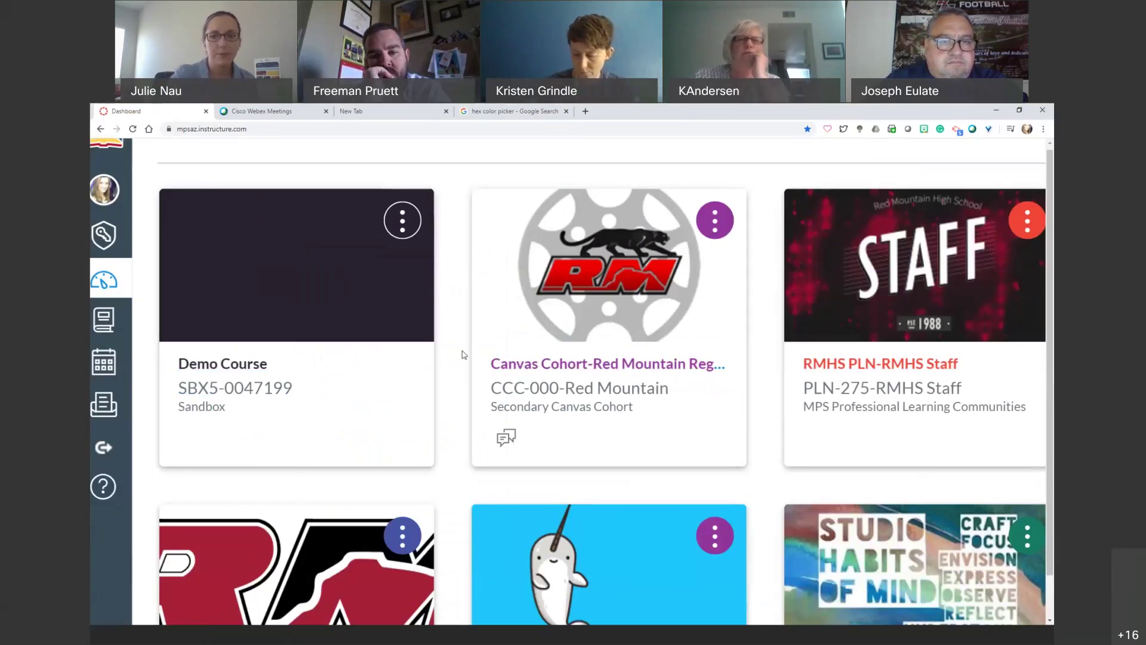
Examine the To Do list of items waiting for grading on the Canvas dashboard.
{"action": "scroll", "coordinate": [479, 334], "scroll_direction": "down", "scroll_amount": 5}
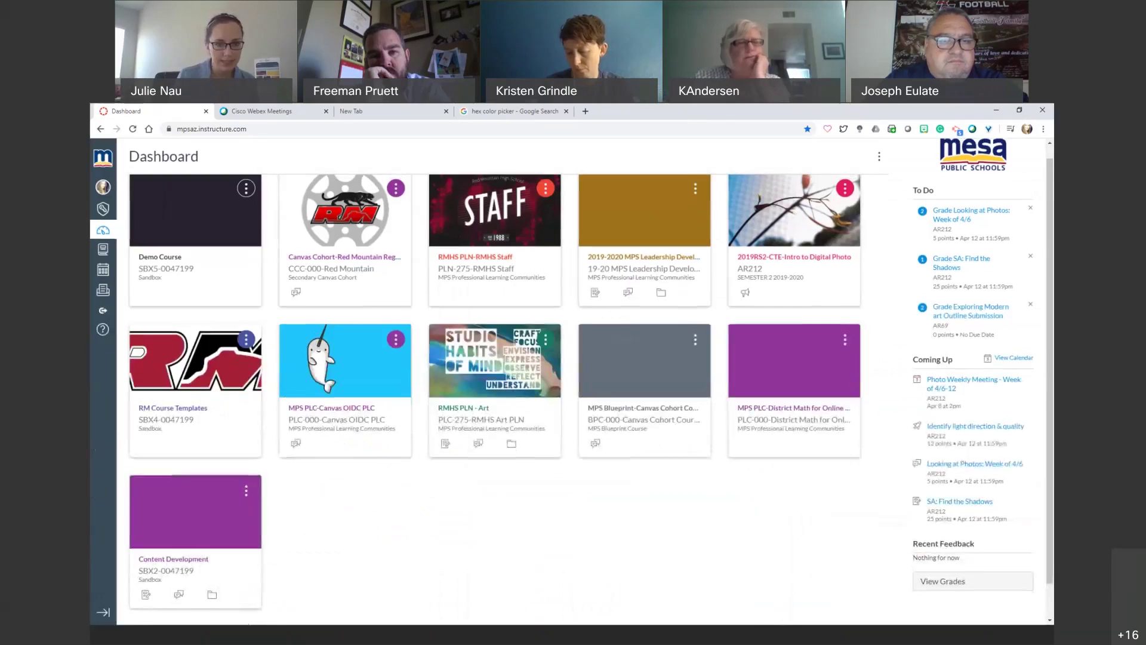
{"action": "scroll", "coordinate": [455, 398], "scroll_direction": "up", "scroll_amount": 1}
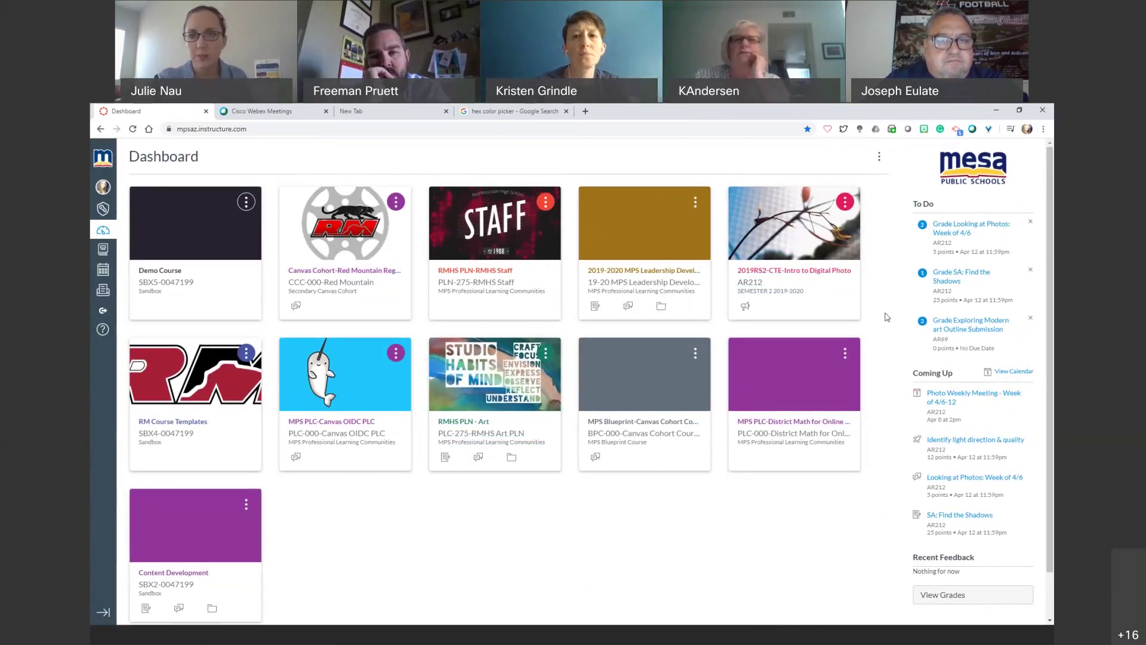
{"action": "key", "text": "ctrl+plus"}
{"action": "key", "text": "ctrl+plus"}
{"action": "key", "text": "ctrl+plus"}
{"action": "key", "text": "ctrl+plus"}
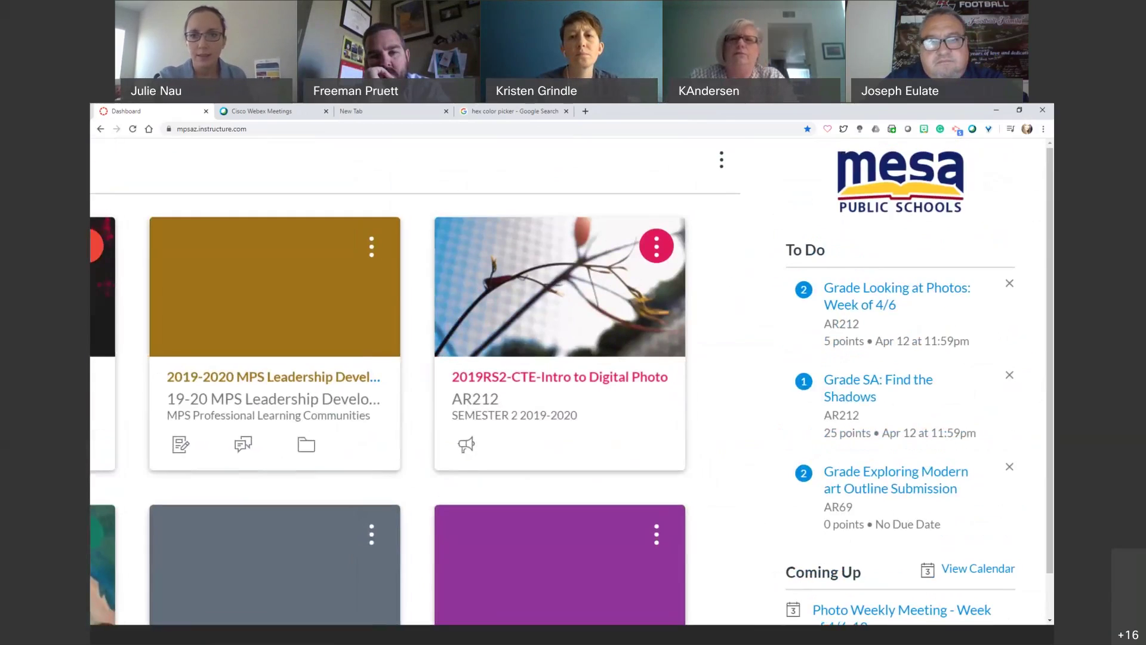
{"action": "key", "text": "ctrl+plus"}
{"action": "key", "text": "ctrl+plus"}
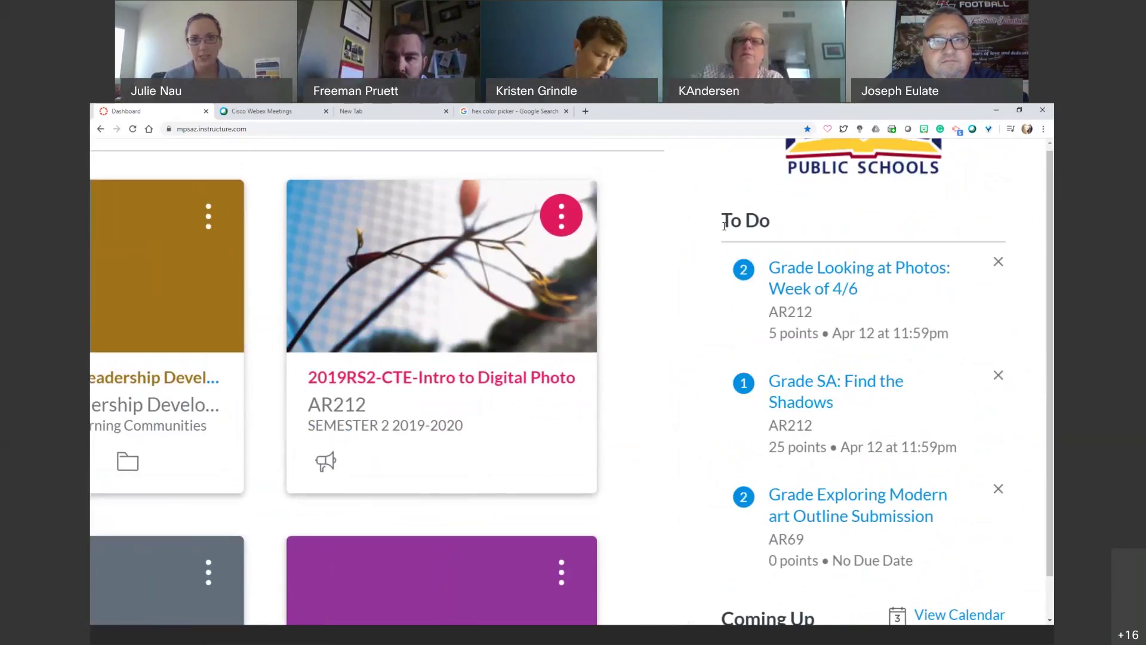
{"action": "left_click_drag", "start_coordinate": [724, 221], "coordinate": [773, 222]}
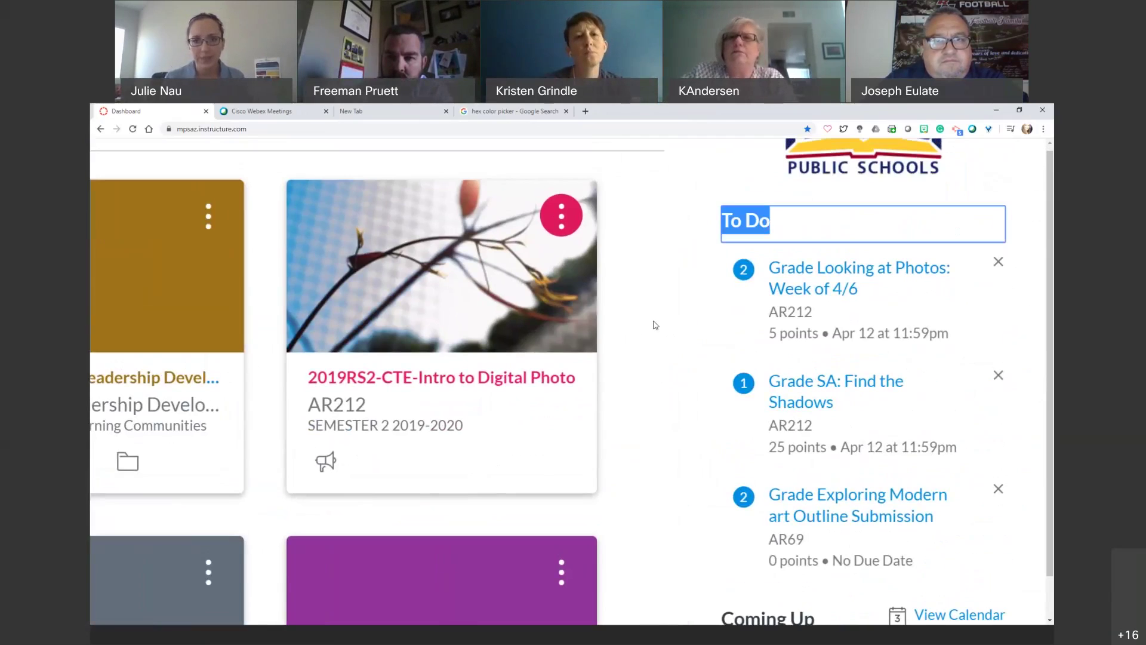
{"action": "left_click", "coordinate": [749, 298]}
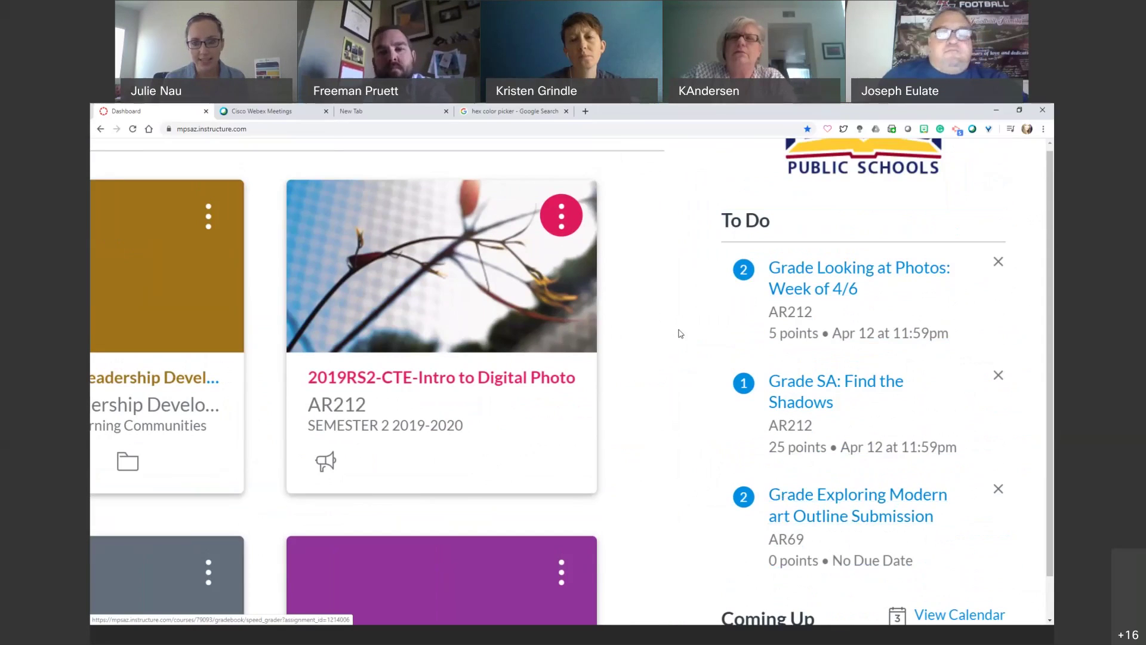
{"action": "scroll", "coordinate": [648, 321], "scroll_direction": "down", "scroll_amount": 1}
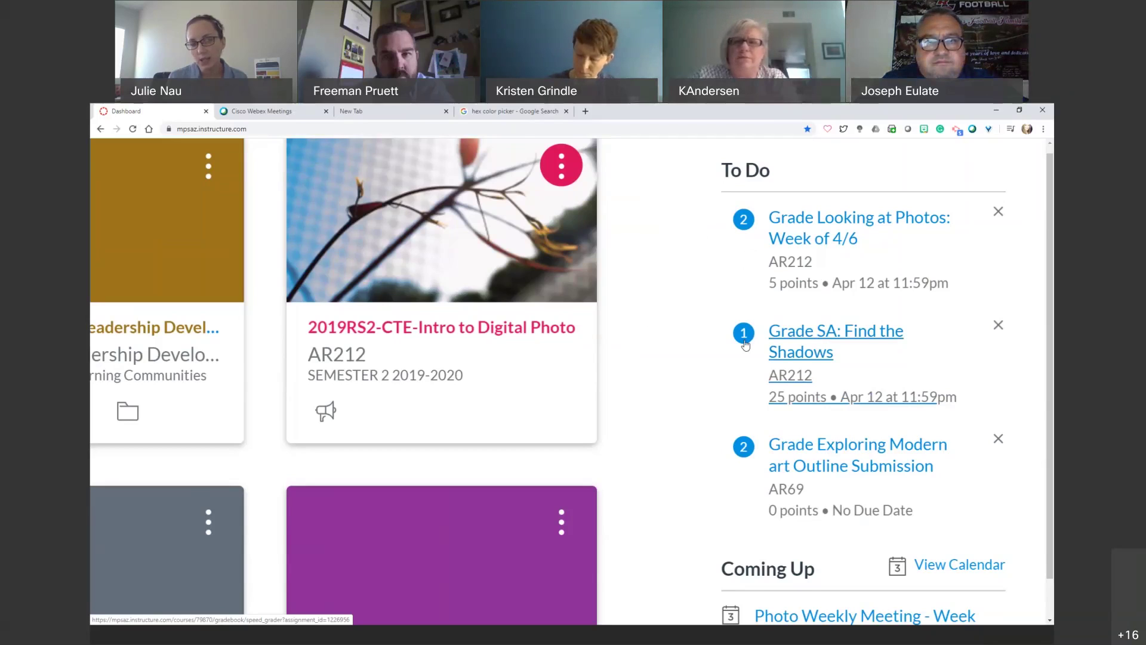
{"action": "scroll", "coordinate": [817, 294], "scroll_direction": "down", "scroll_amount": 1}
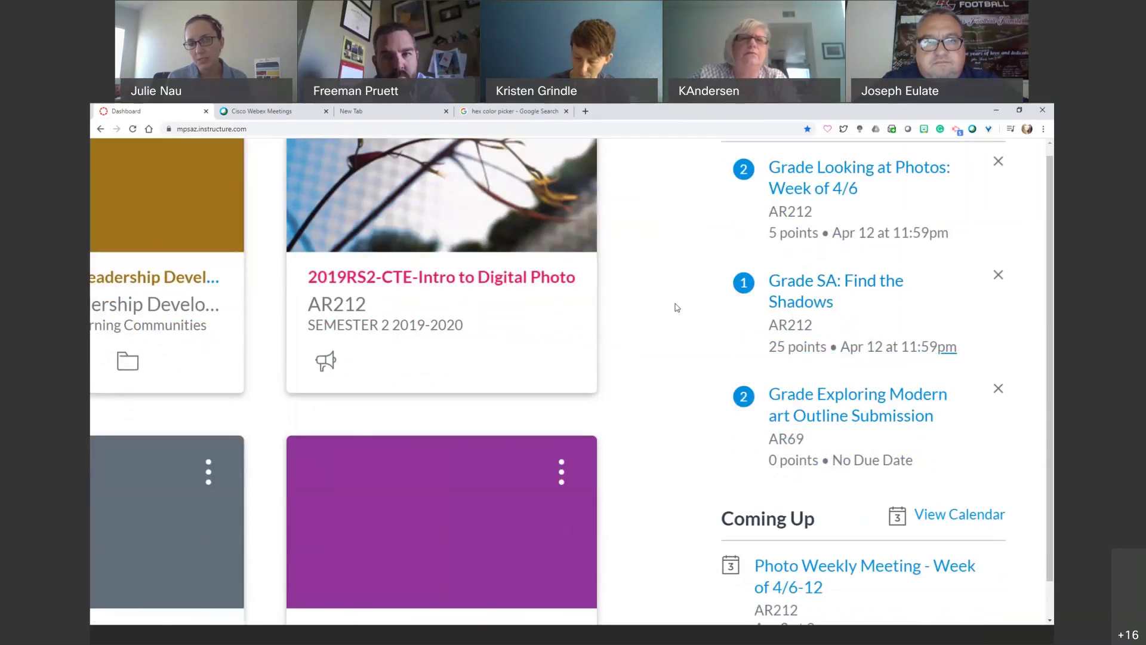
{"action": "scroll", "coordinate": [677, 307], "scroll_direction": "down", "scroll_amount": 1}
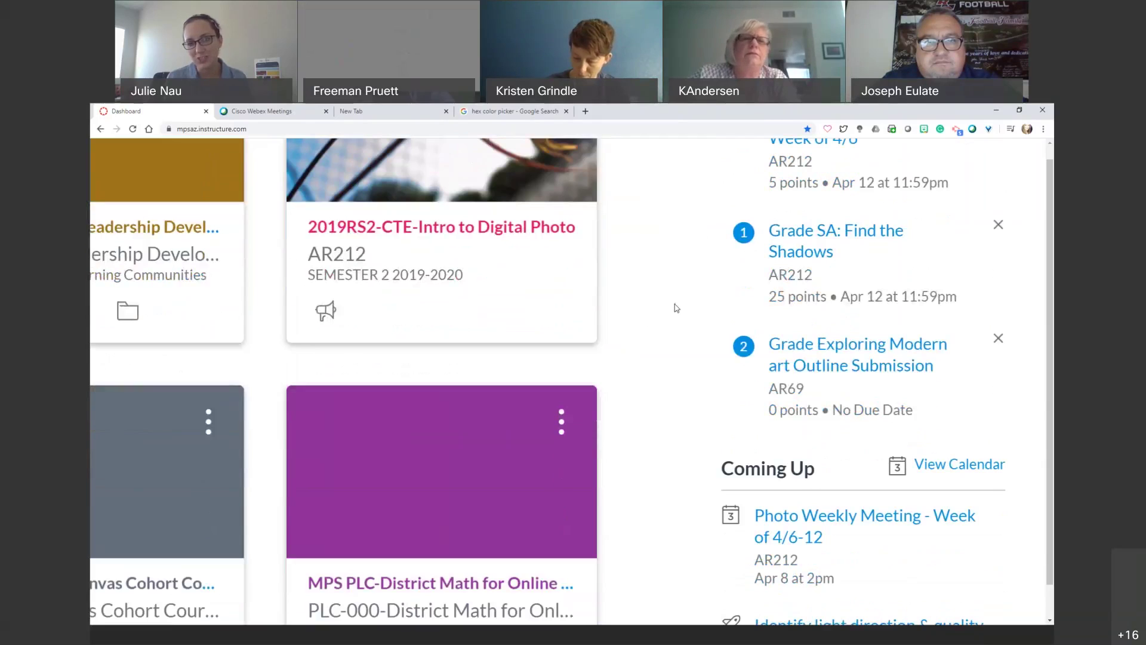
{"action": "scroll", "coordinate": [674, 306], "scroll_direction": "down", "scroll_amount": 1}
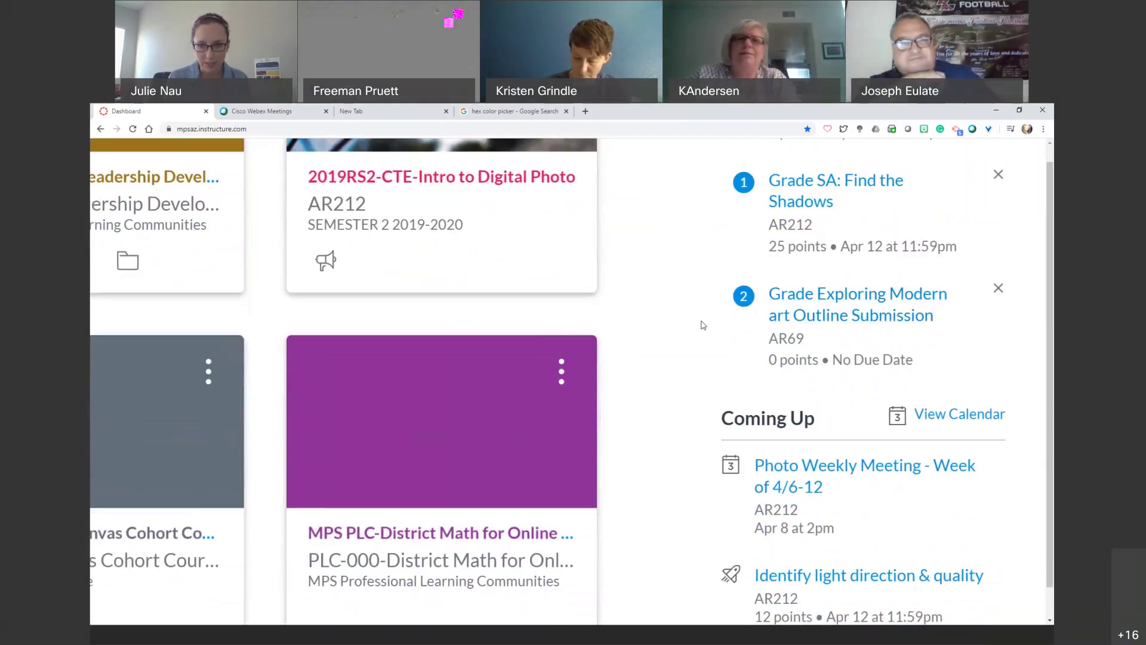
Dismiss the "Grade Looking at Photos: Week of 4/6" item from the To Do list.
{"action": "scroll", "coordinate": [649, 317], "scroll_direction": "up", "scroll_amount": 3}
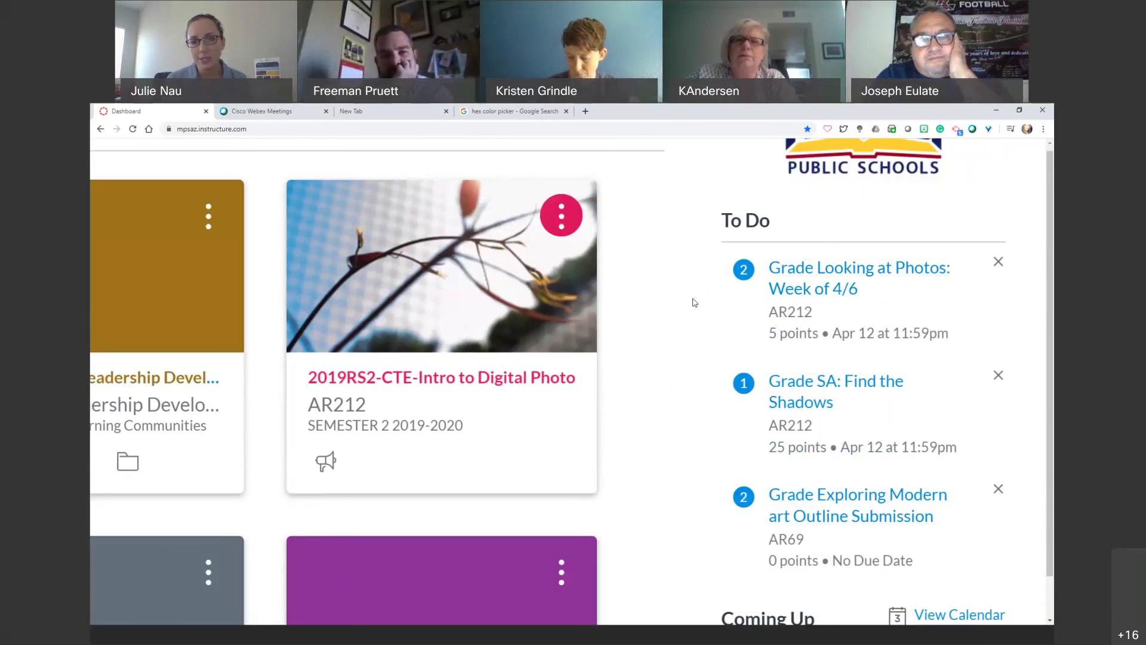
{"action": "scroll", "coordinate": [694, 303], "scroll_direction": "down", "scroll_amount": 1}
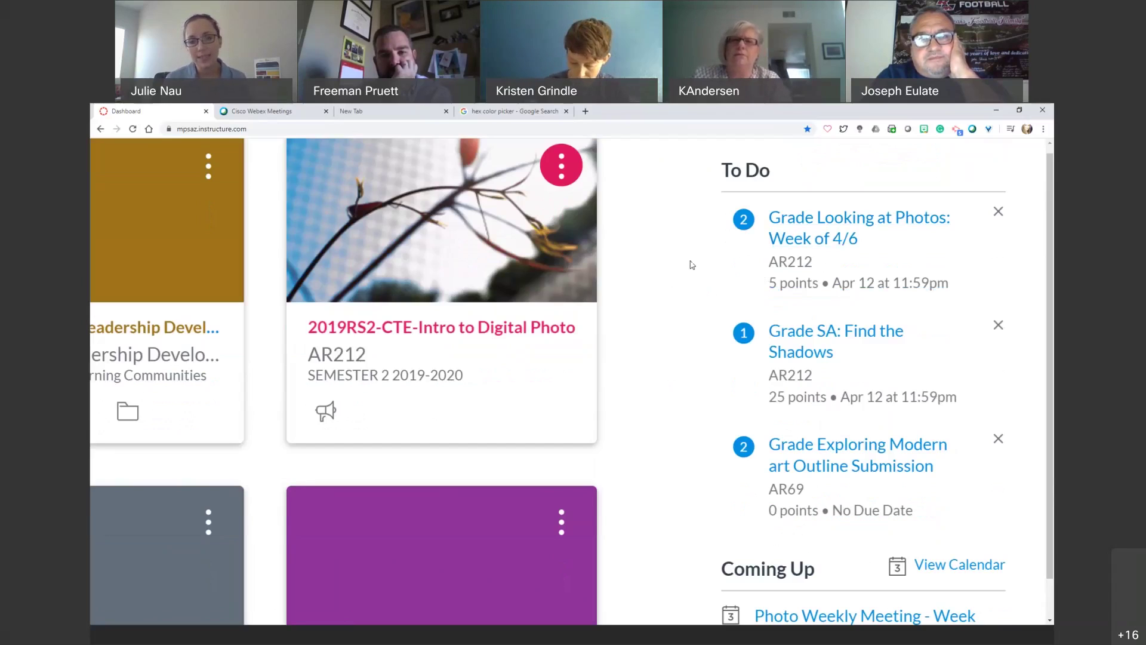
{"action": "left_click", "coordinate": [998, 213]}
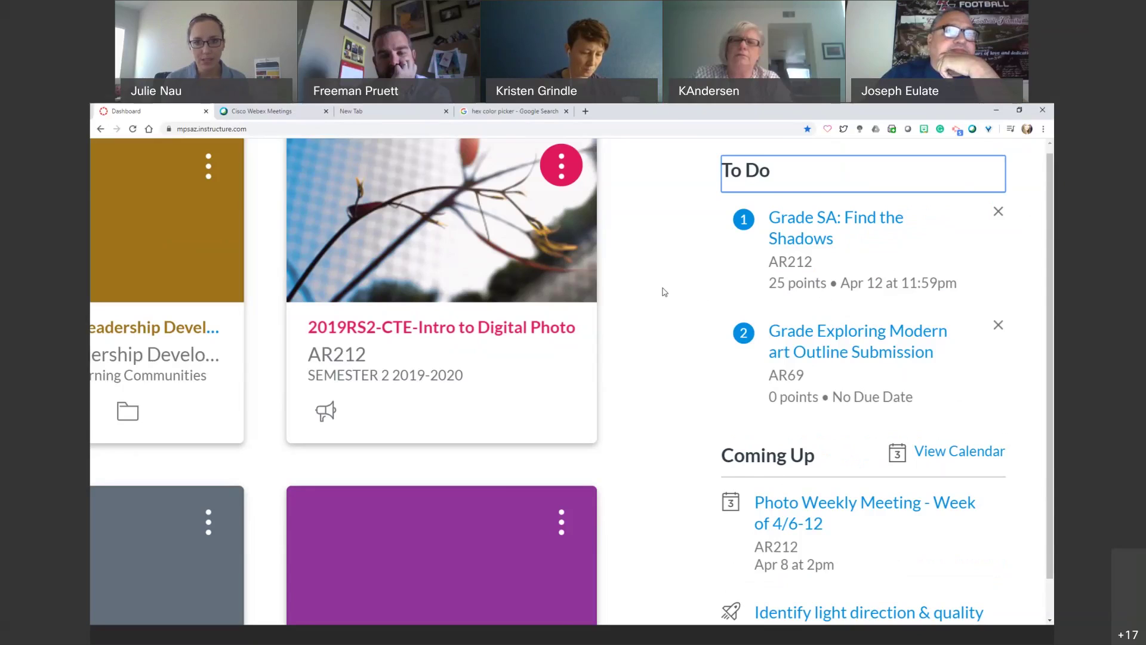
Examine the Coming Up events and the Recent Feedback section beside the dashboard's course cards.
{"action": "scroll", "coordinate": [664, 291], "scroll_direction": "down", "scroll_amount": 4}
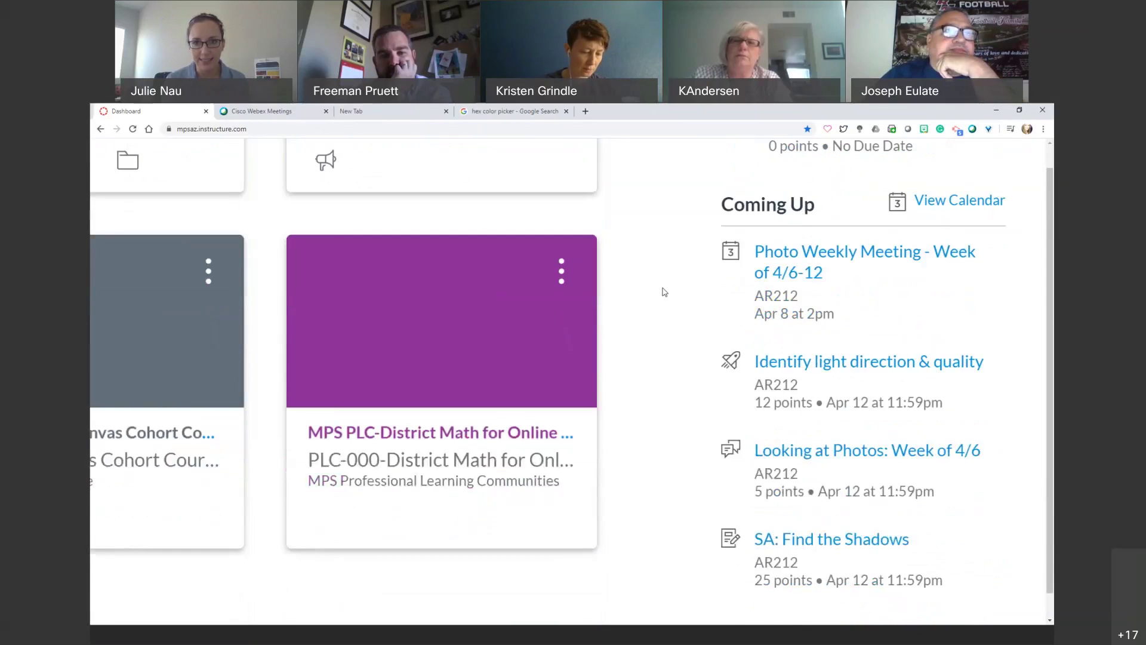
{"action": "scroll", "coordinate": [664, 292], "scroll_direction": "down", "scroll_amount": 1}
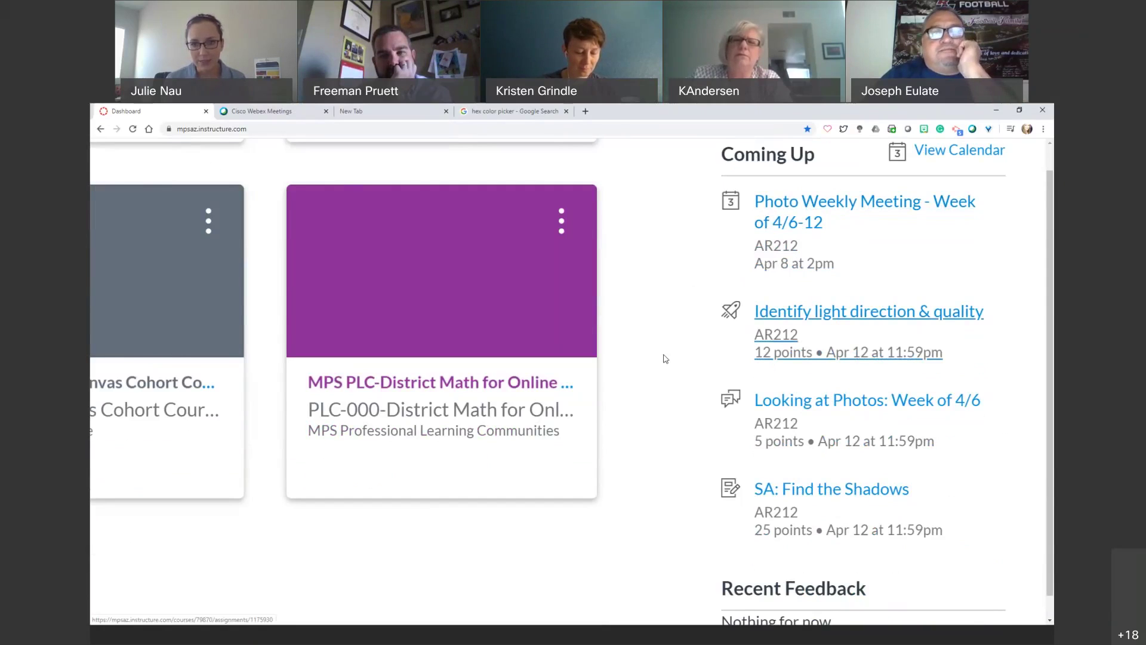
{"action": "scroll", "coordinate": [666, 359], "scroll_direction": "down", "scroll_amount": 2}
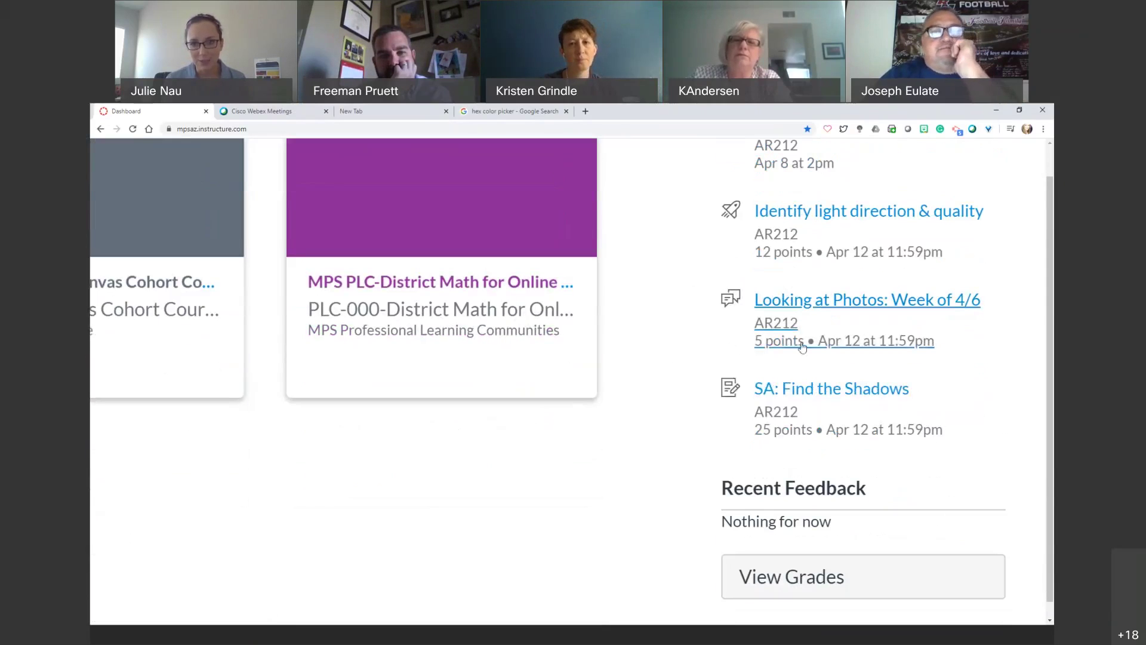
{"action": "scroll", "coordinate": [664, 341], "scroll_direction": "down", "scroll_amount": 2}
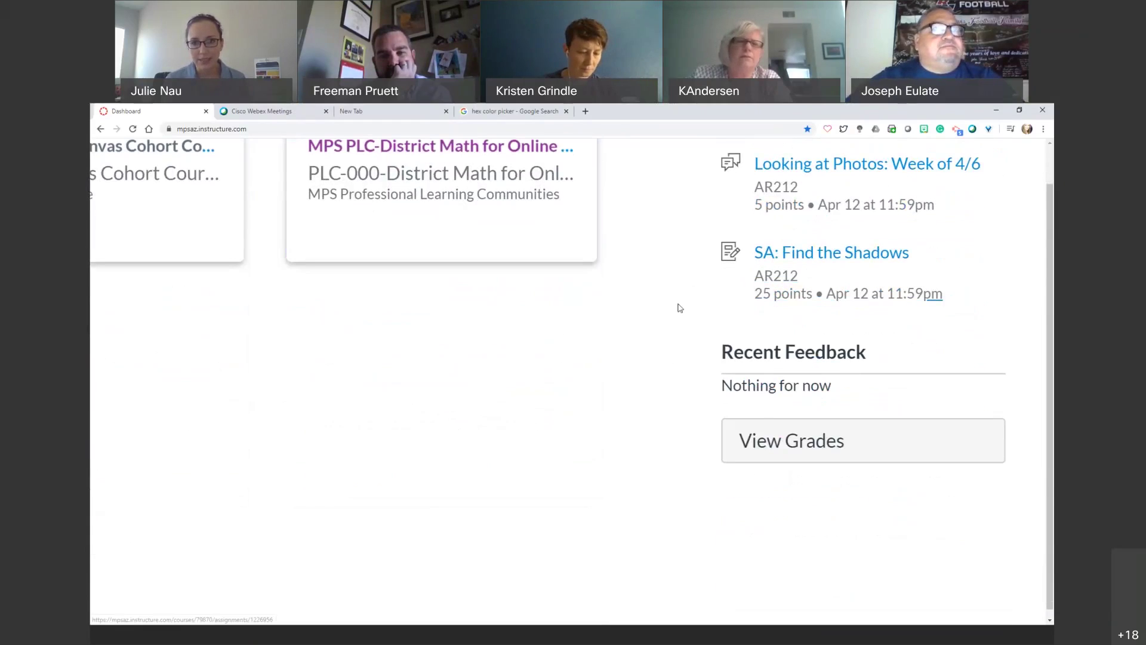
{"action": "scroll", "coordinate": [679, 307], "scroll_direction": "up", "scroll_amount": 6}
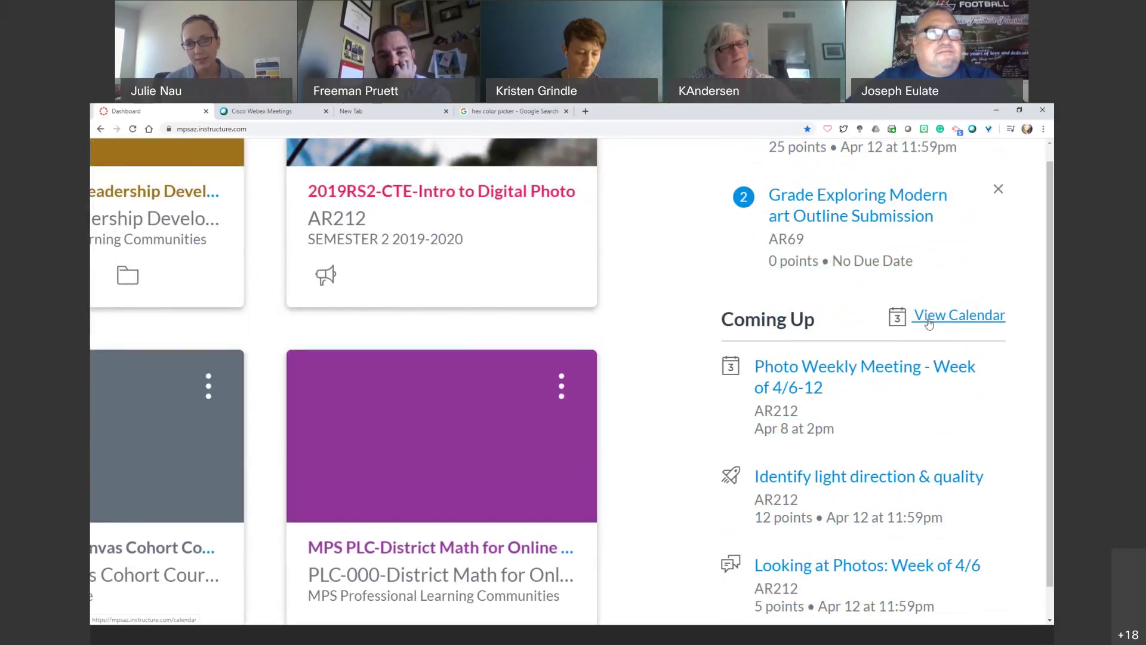
{"action": "scroll", "coordinate": [674, 317], "scroll_direction": "down", "scroll_amount": 5}
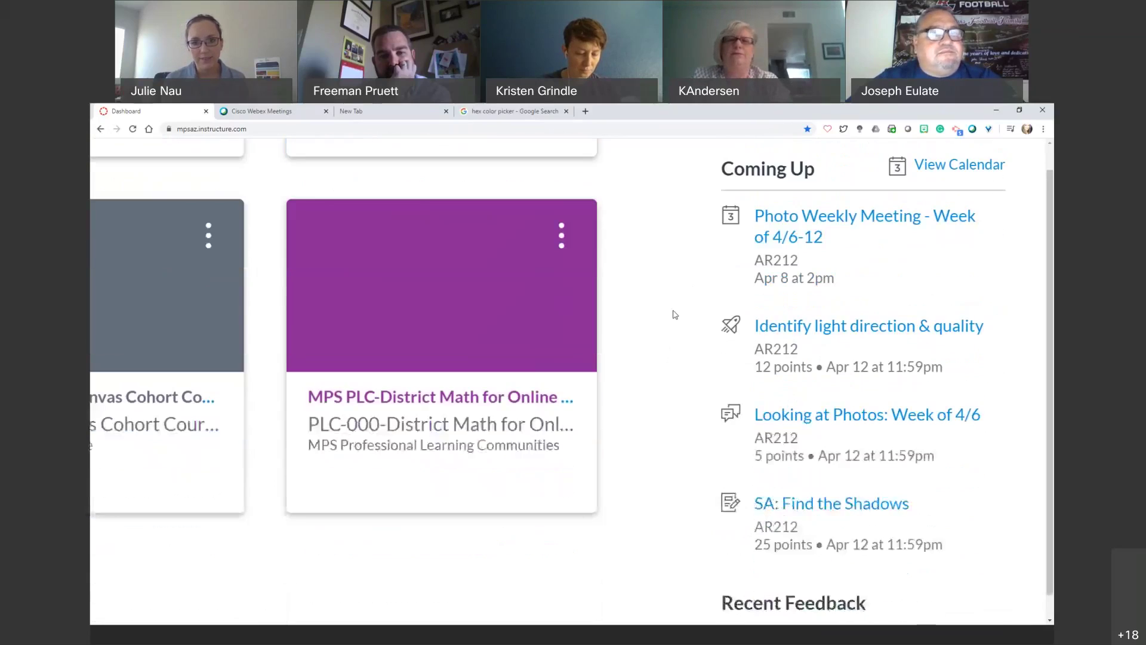
{"action": "scroll", "coordinate": [656, 316], "scroll_direction": "down", "scroll_amount": 2}
{"action": "left_click_drag", "start_coordinate": [717, 254], "coordinate": [885, 253]}
{"action": "left_click", "coordinate": [682, 269]}
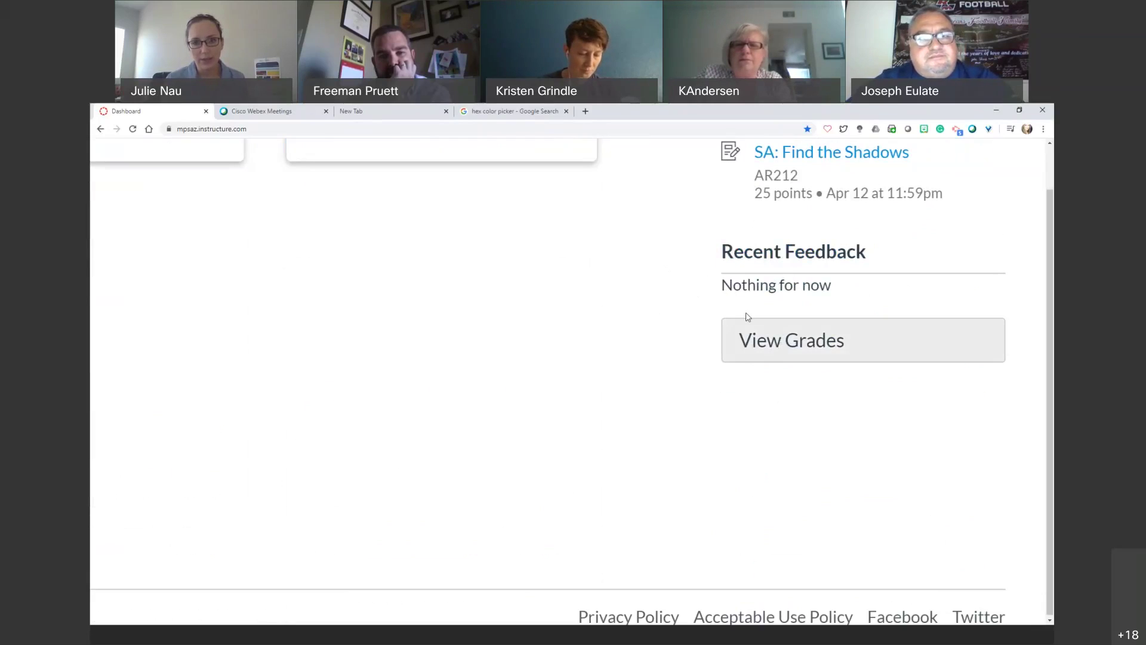
{"action": "triple_click", "coordinate": [797, 252]}
{"action": "left_click", "coordinate": [875, 266]}
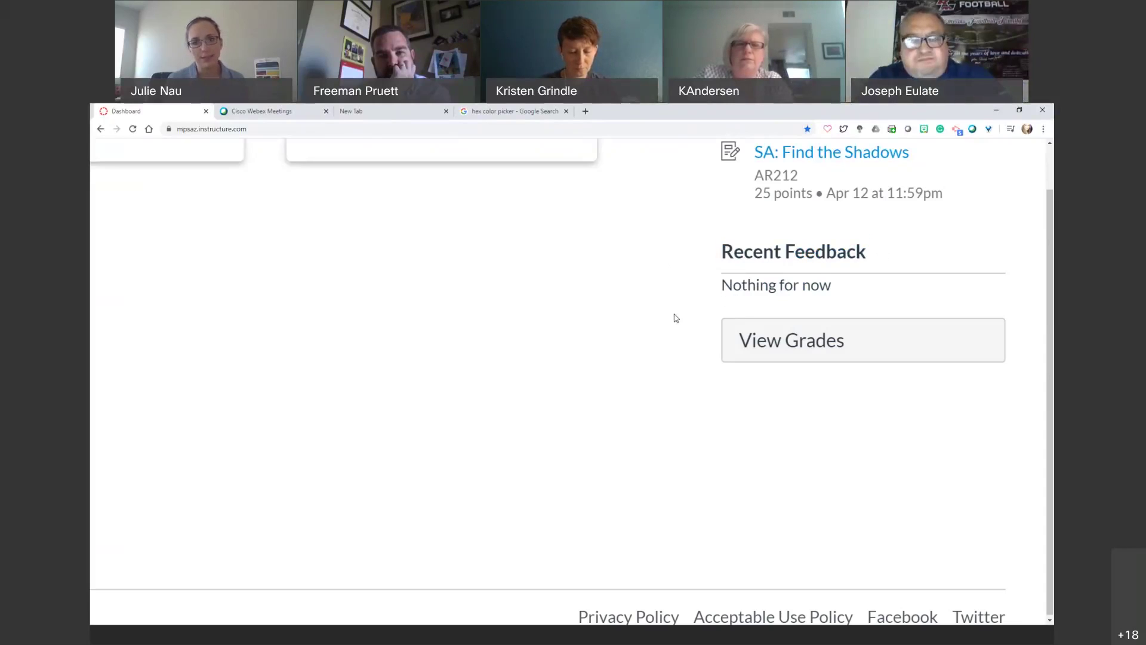
{"action": "scroll", "coordinate": [676, 318], "scroll_direction": "up", "scroll_amount": 1}
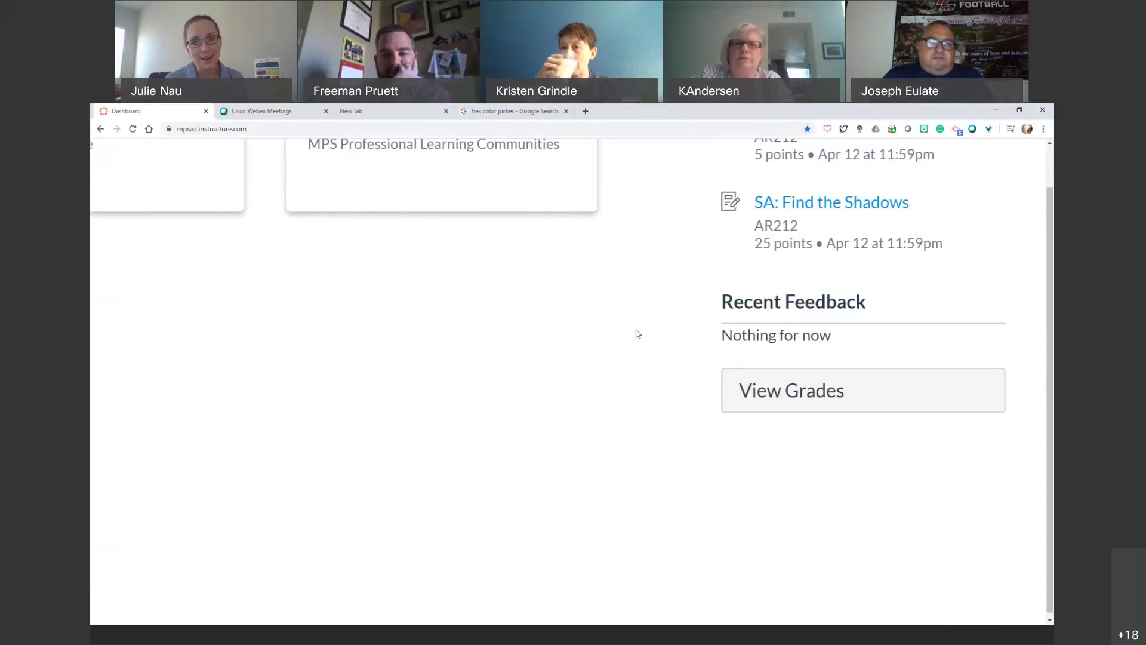
{"action": "scroll", "coordinate": [637, 333], "scroll_direction": "up", "scroll_amount": 2}
{"action": "scroll", "coordinate": [637, 334], "scroll_direction": "up", "scroll_amount": 1}
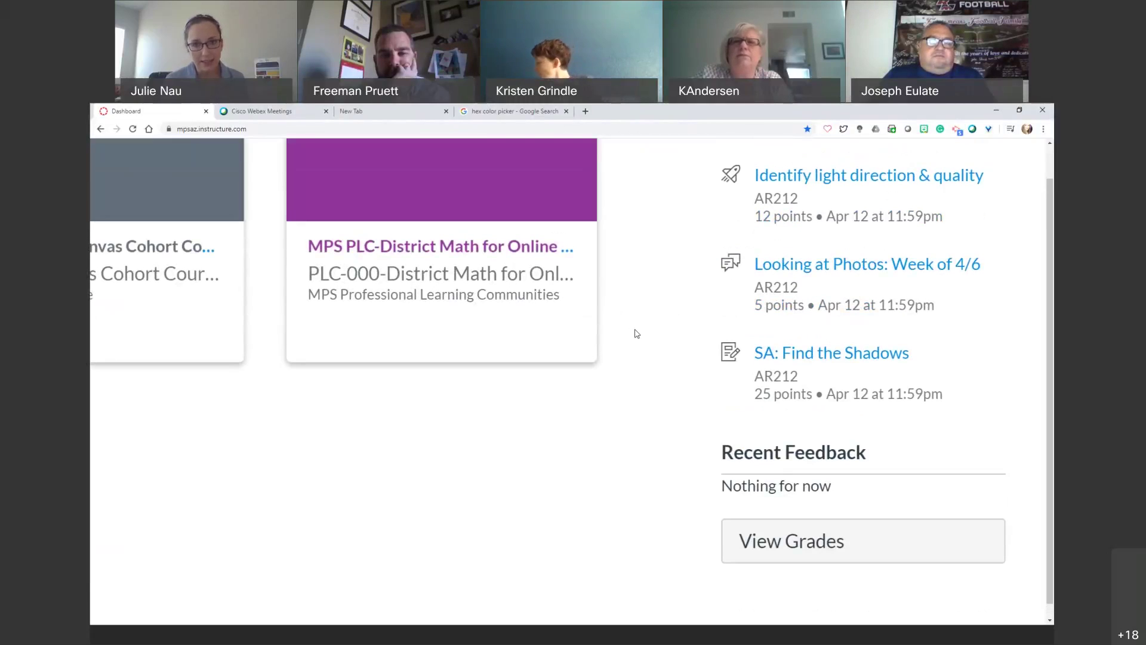
{"action": "scroll", "coordinate": [638, 333], "scroll_direction": "up", "scroll_amount": 2}
{"action": "scroll", "coordinate": [637, 333], "scroll_direction": "up", "scroll_amount": 1}
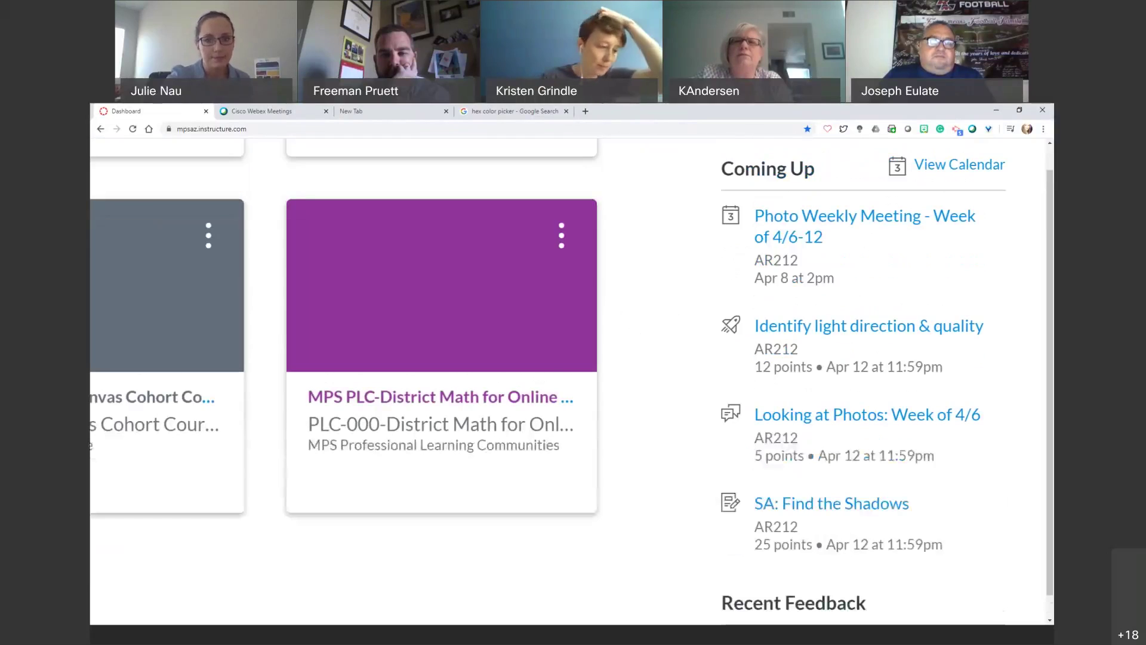
Open the Demo Course from the dashboard and show the course details in its settings.
{"action": "scroll", "coordinate": [636, 334], "scroll_direction": "down", "scroll_amount": 5}
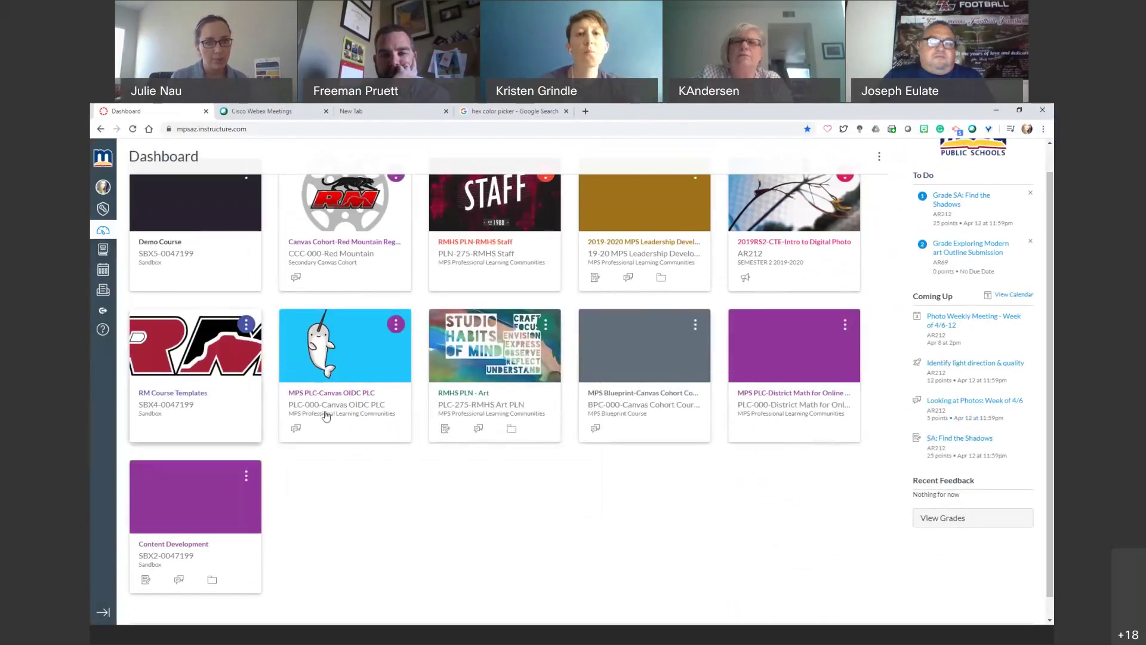
{"action": "scroll", "coordinate": [316, 246], "scroll_direction": "up", "scroll_amount": 1}
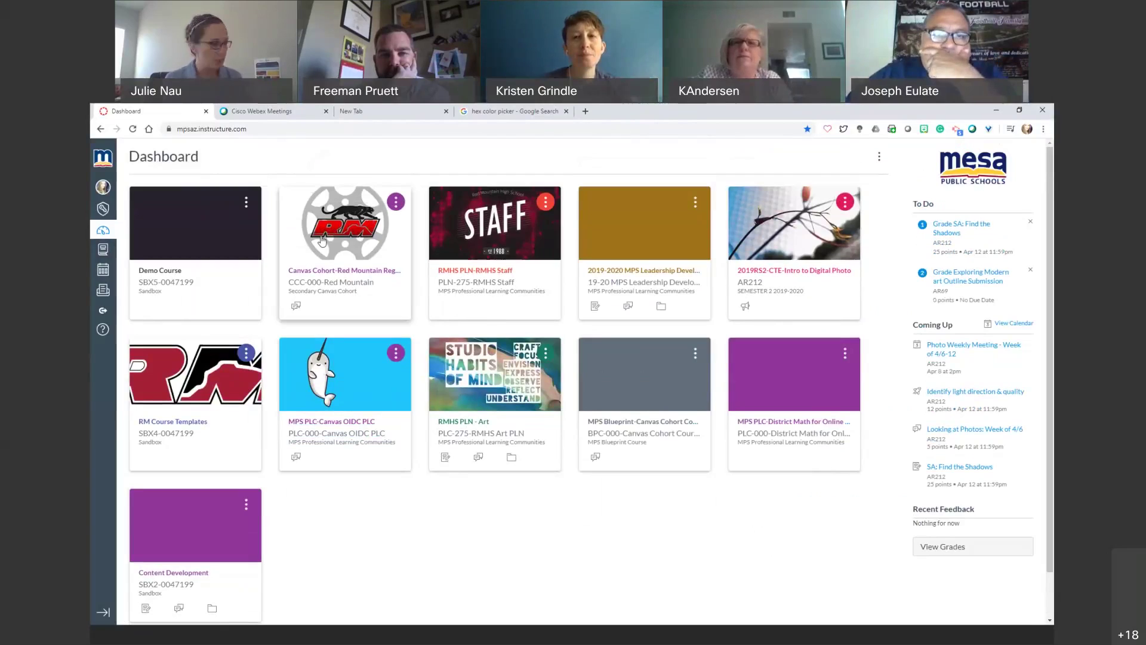
{"action": "left_click", "coordinate": [150, 277]}
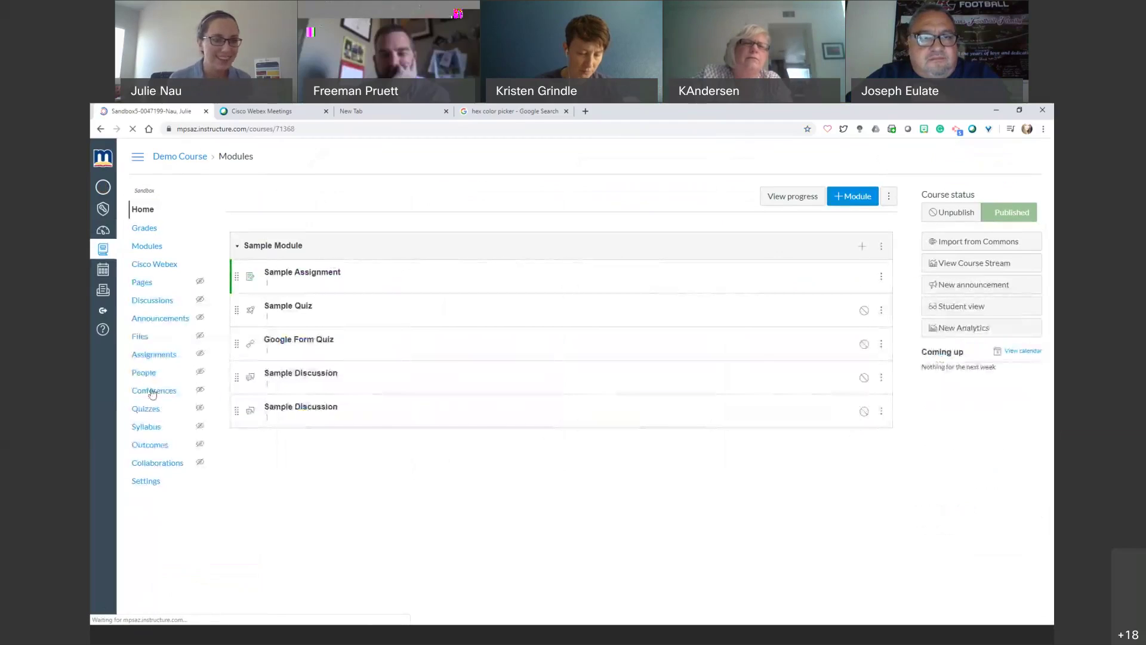
{"action": "left_click", "coordinate": [145, 482]}
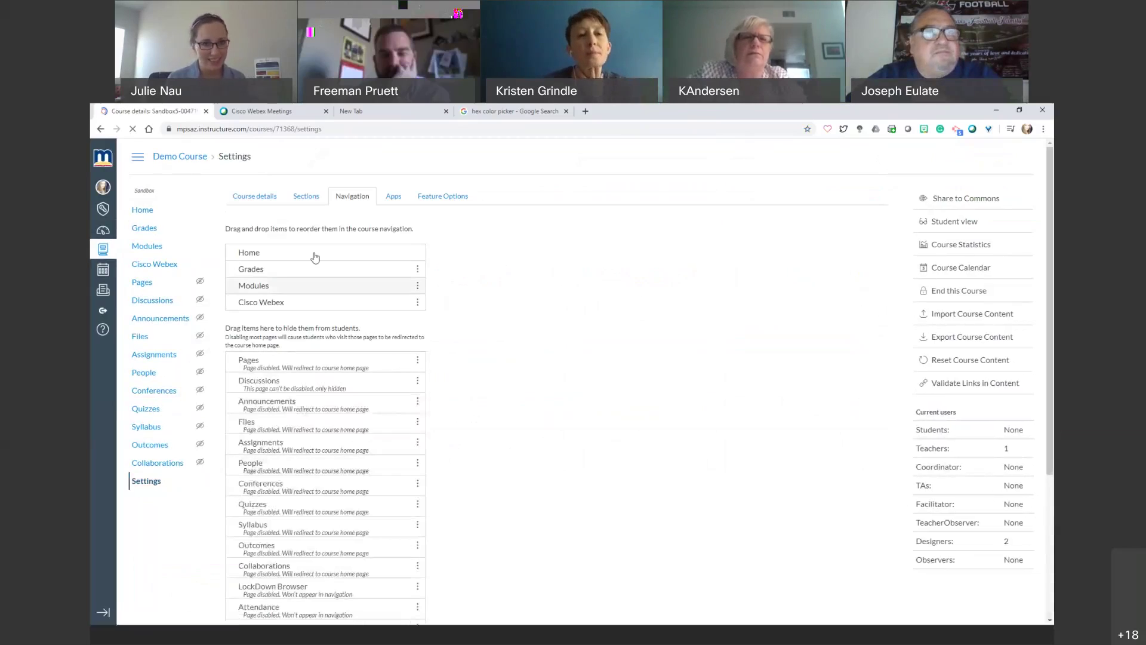
{"action": "left_click", "coordinate": [243, 198]}
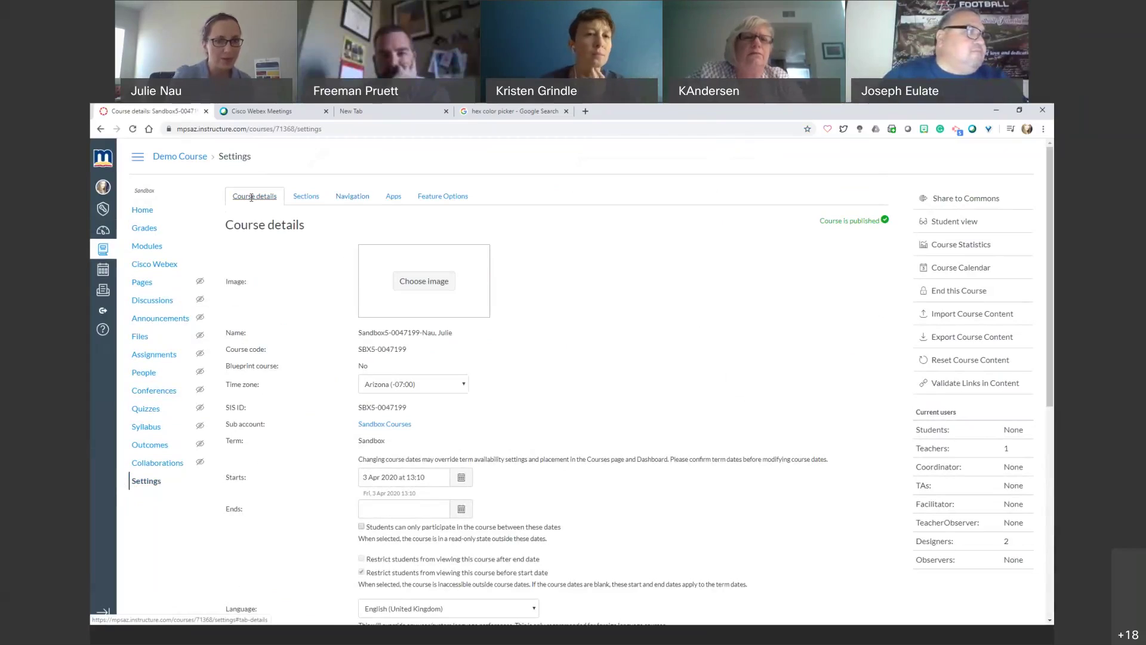
Start choosing an image for the Demo Course and search Unsplash for "education".
{"action": "scroll", "coordinate": [251, 197], "scroll_direction": "up", "scroll_amount": 5}
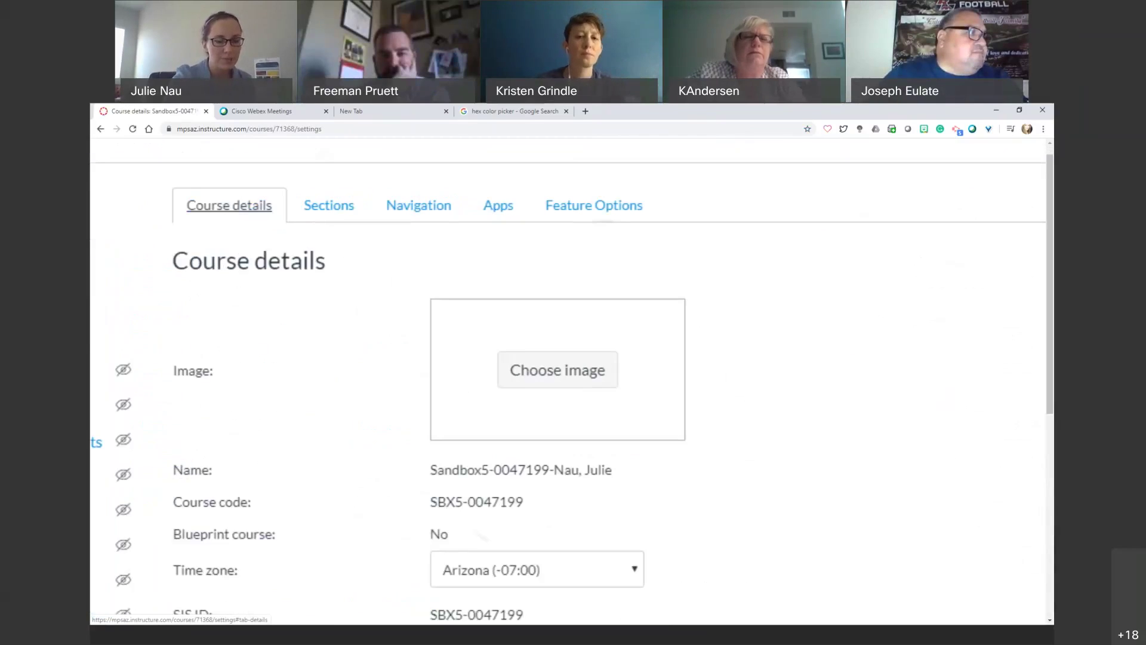
{"action": "scroll", "coordinate": [230, 179], "scroll_direction": "up", "scroll_amount": 1}
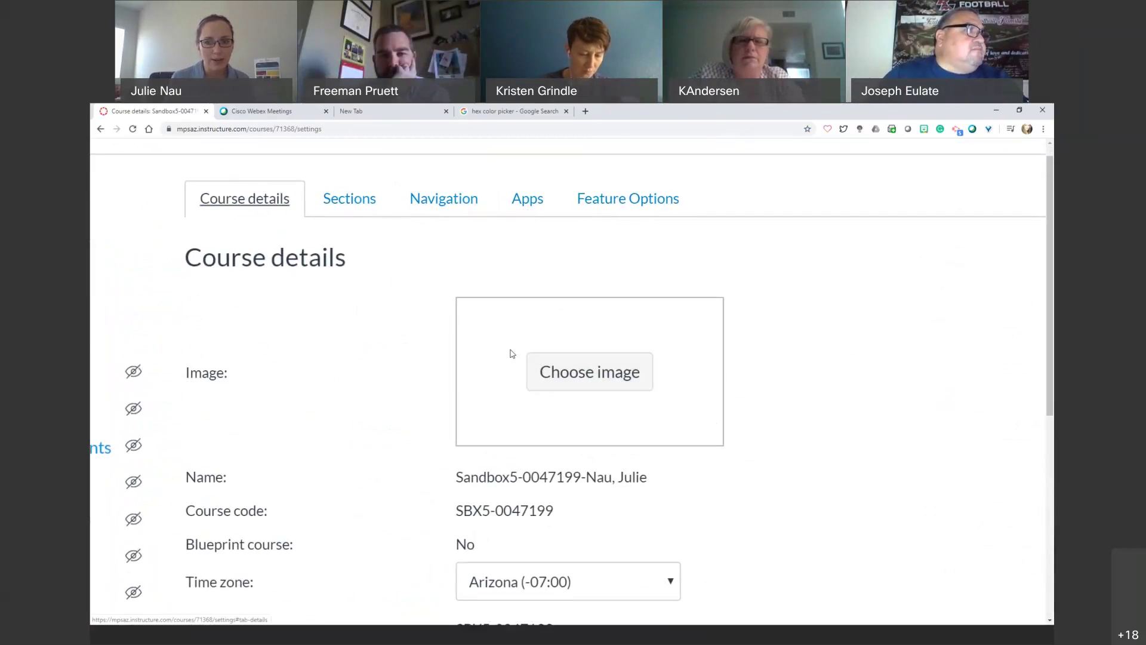
{"action": "left_click", "coordinate": [584, 381]}
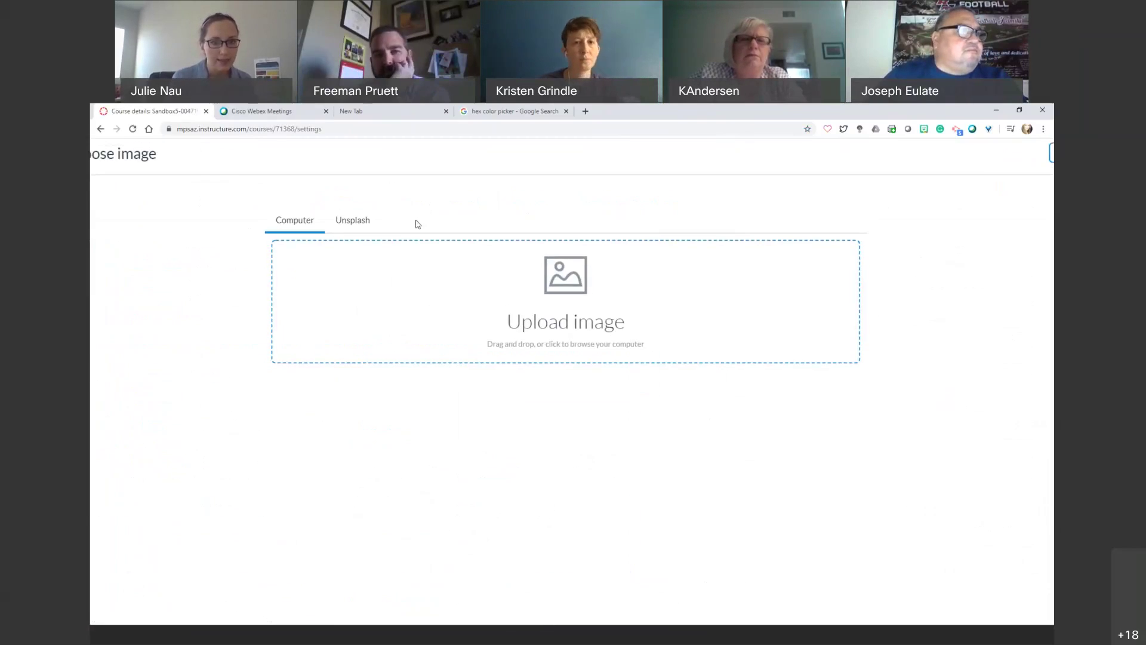
{"action": "left_click", "coordinate": [352, 222]}
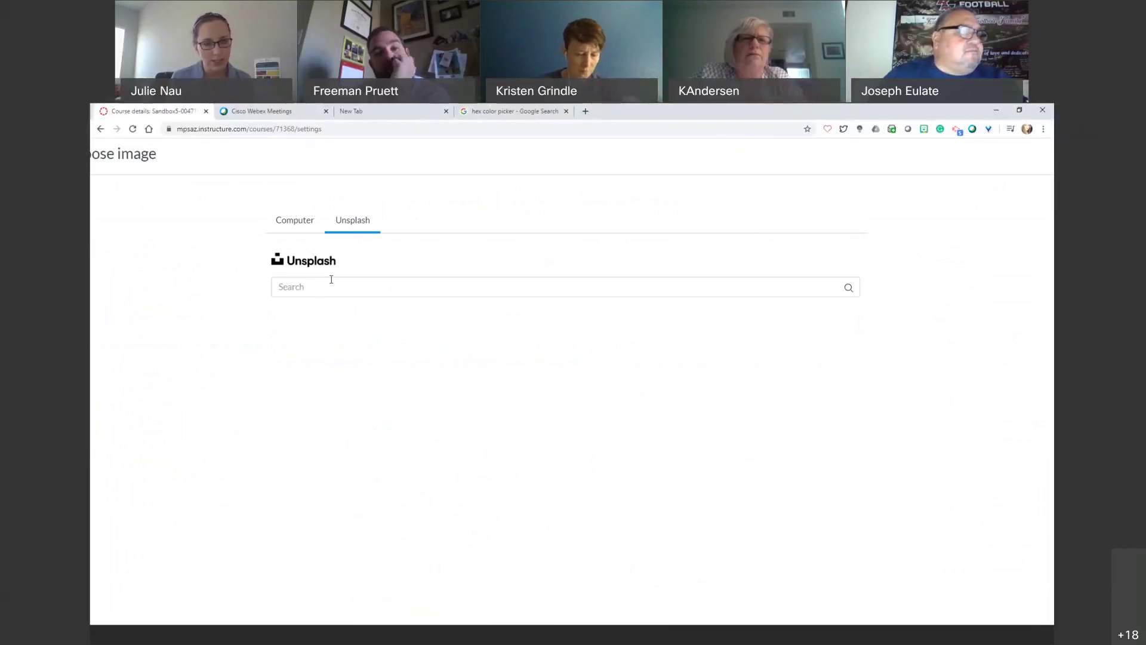
{"action": "left_click", "coordinate": [320, 288]}
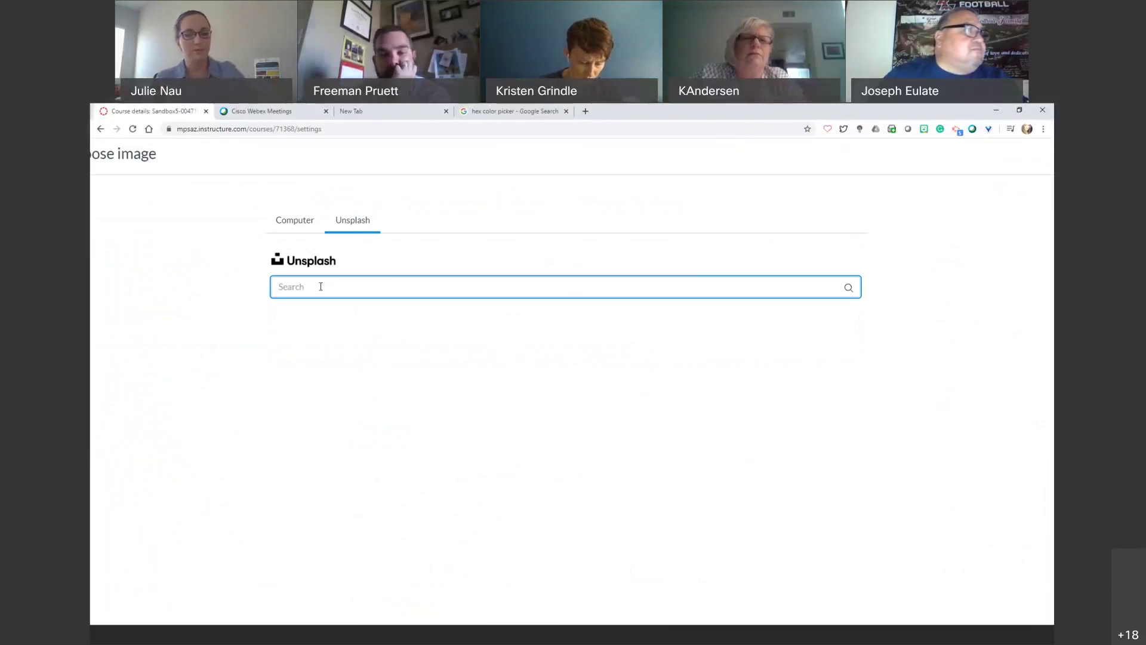
{"action": "type", "text": "education"}
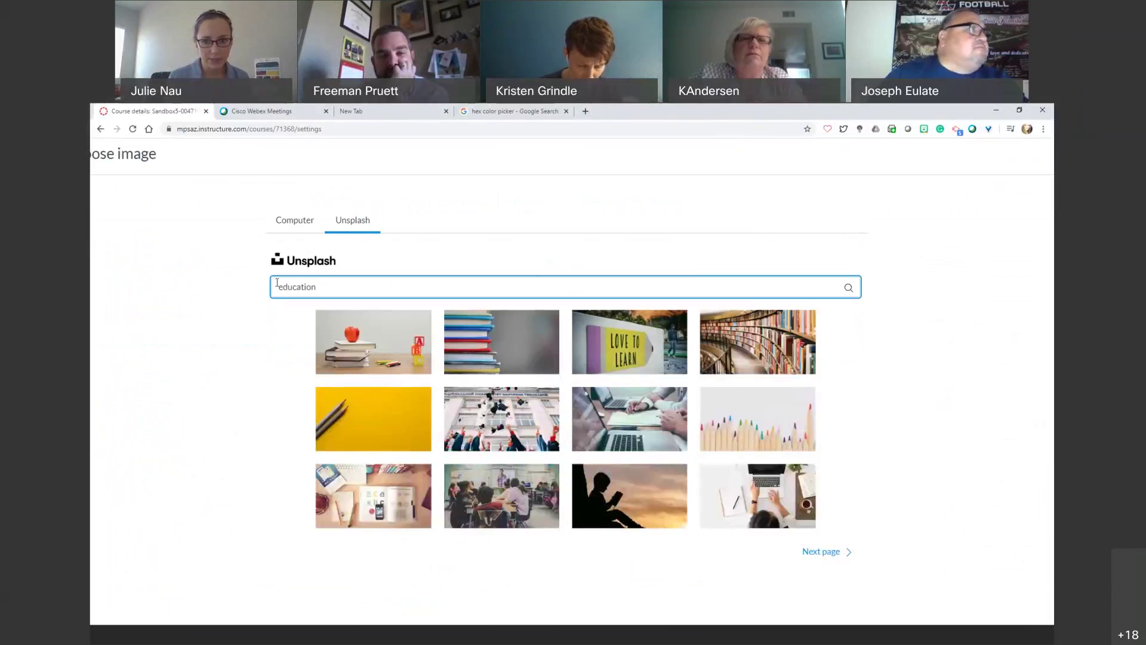
Choose the photo of stacked colourful books as the Demo Course image and update the course details.
{"action": "left_click", "coordinate": [186, 346]}
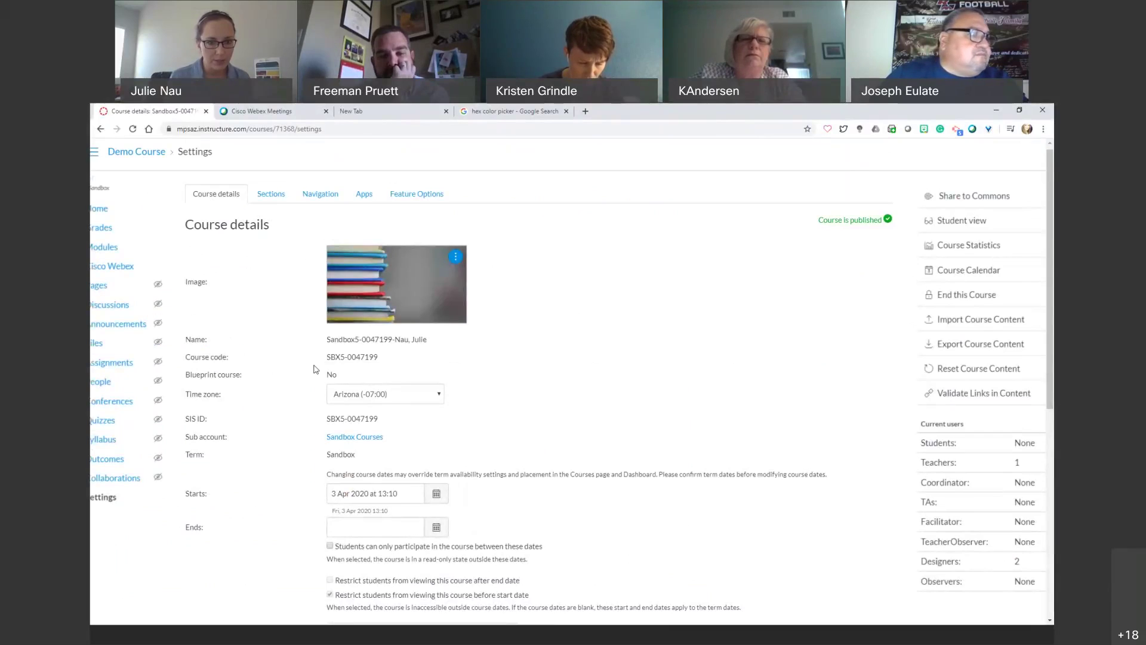
{"action": "scroll", "coordinate": [315, 368], "scroll_direction": "down", "scroll_amount": 7}
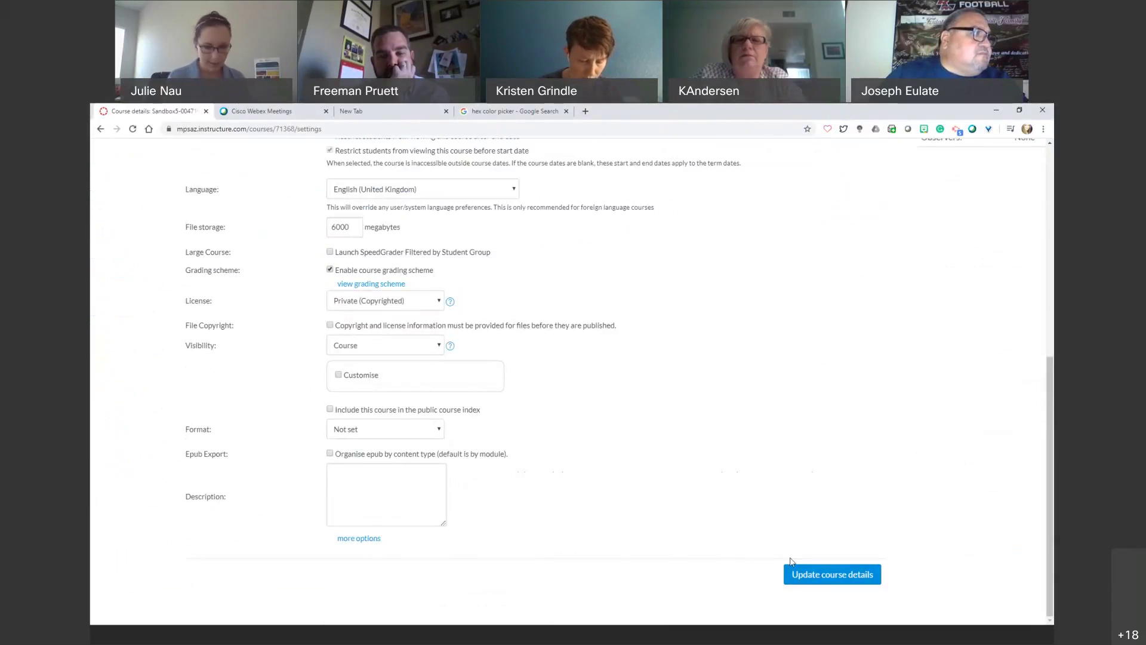
{"action": "scroll", "coordinate": [764, 424], "scroll_direction": "up", "scroll_amount": 10}
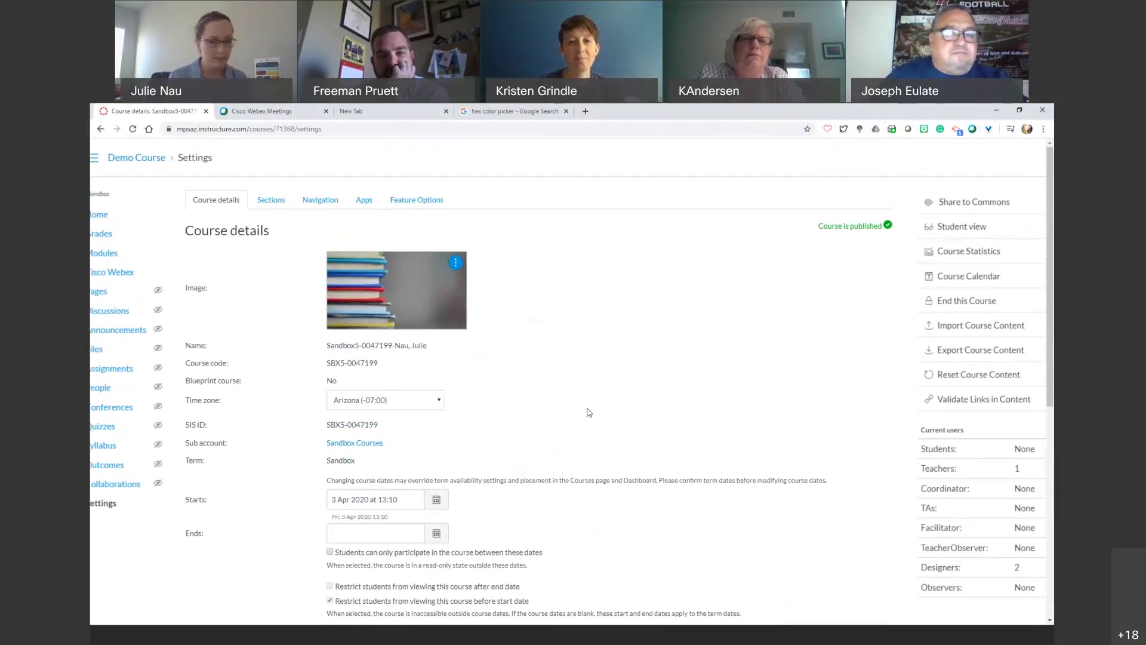
{"action": "scroll", "coordinate": [644, 402], "scroll_direction": "down", "scroll_amount": 6}
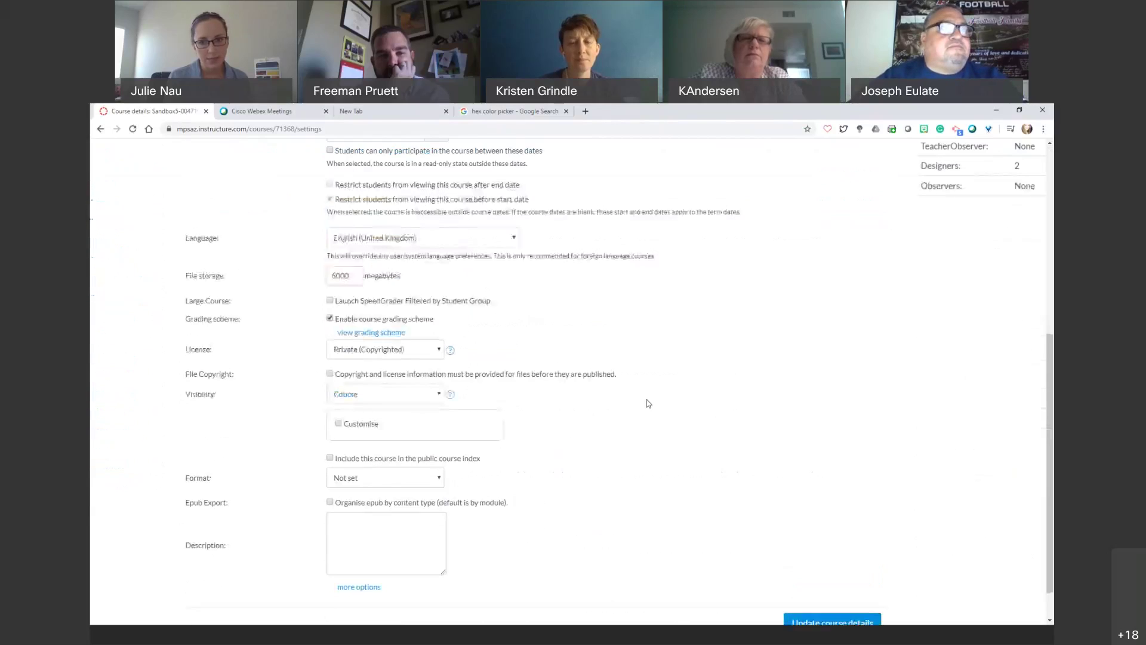
{"action": "left_click", "coordinate": [832, 574]}
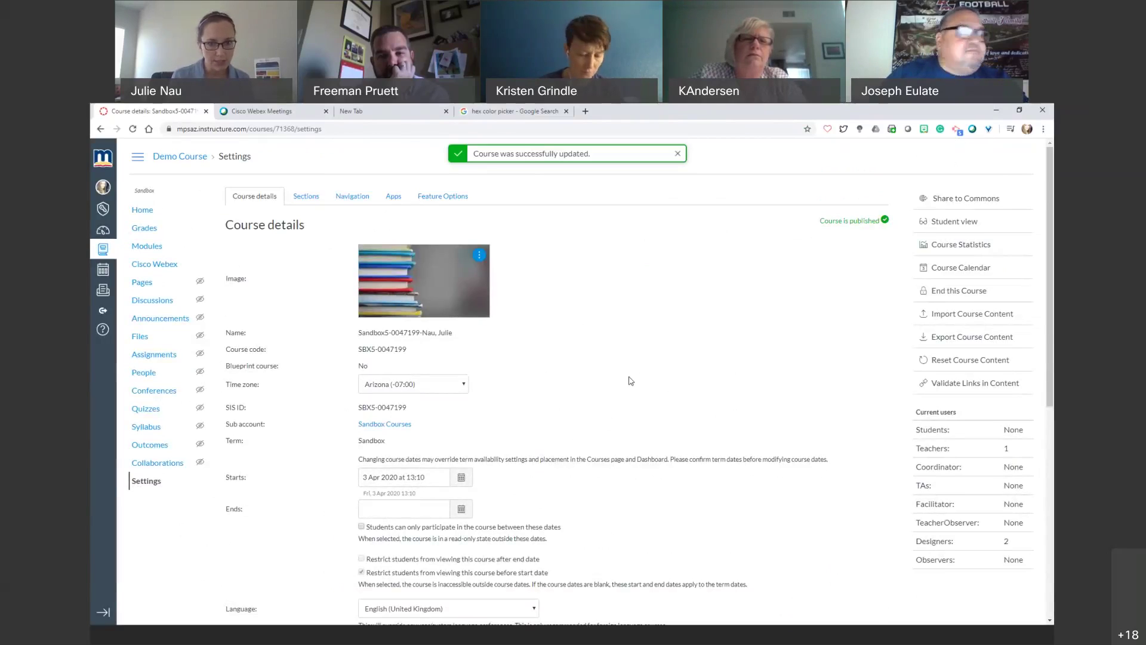
{"action": "left_click", "coordinate": [478, 255]}
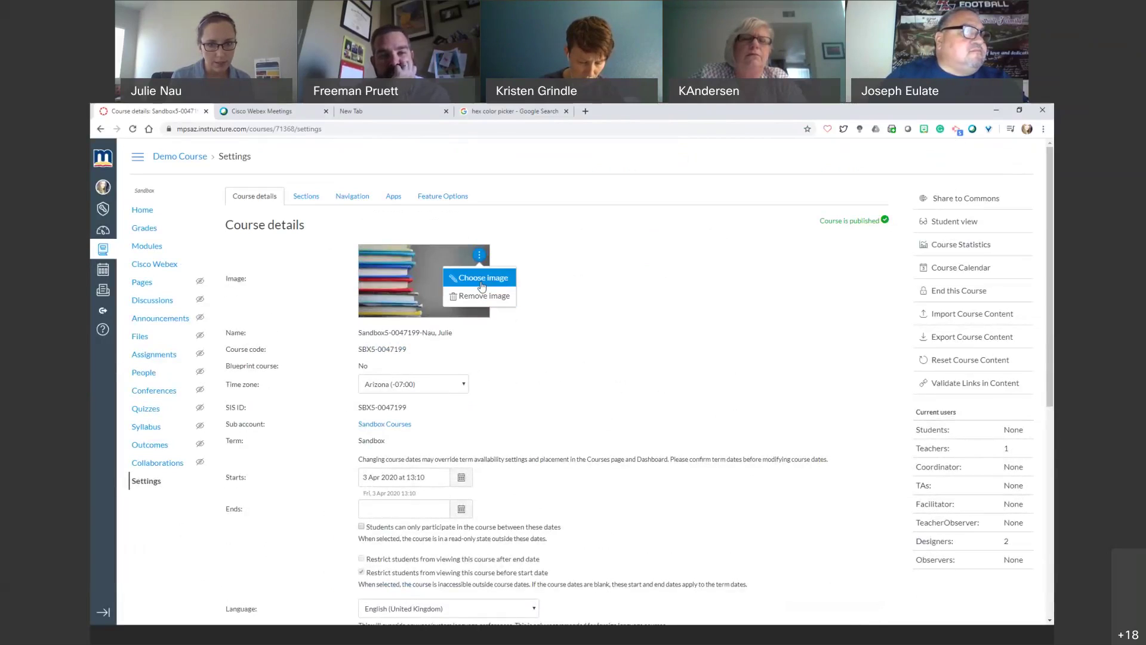
{"action": "left_click", "coordinate": [483, 278]}
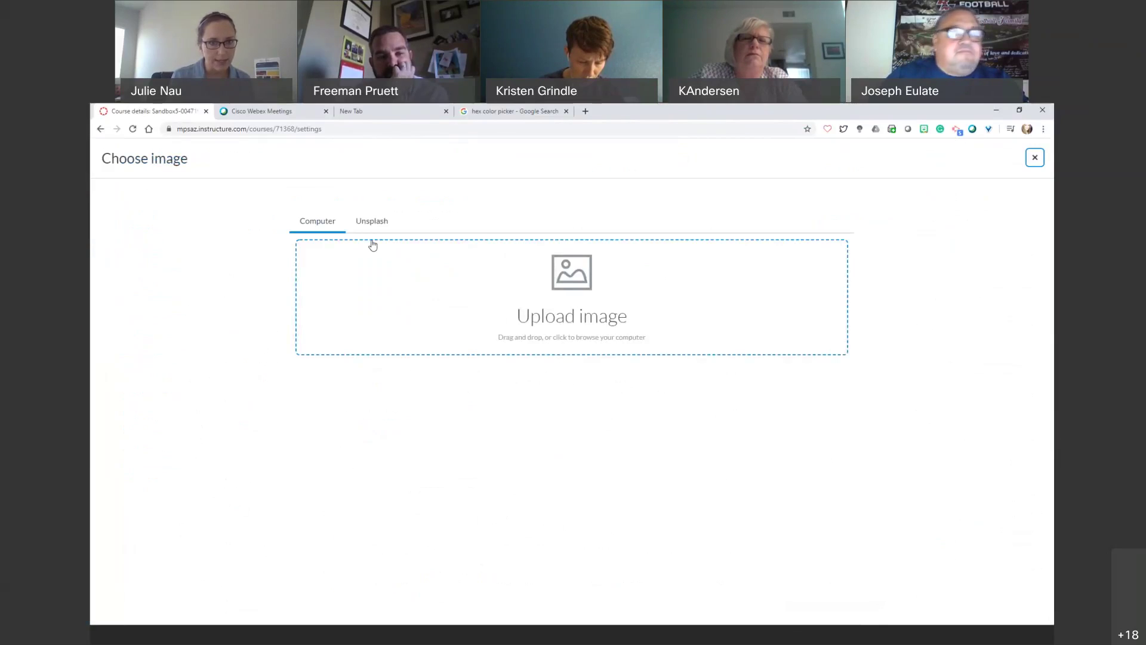
{"action": "left_click", "coordinate": [585, 292]}
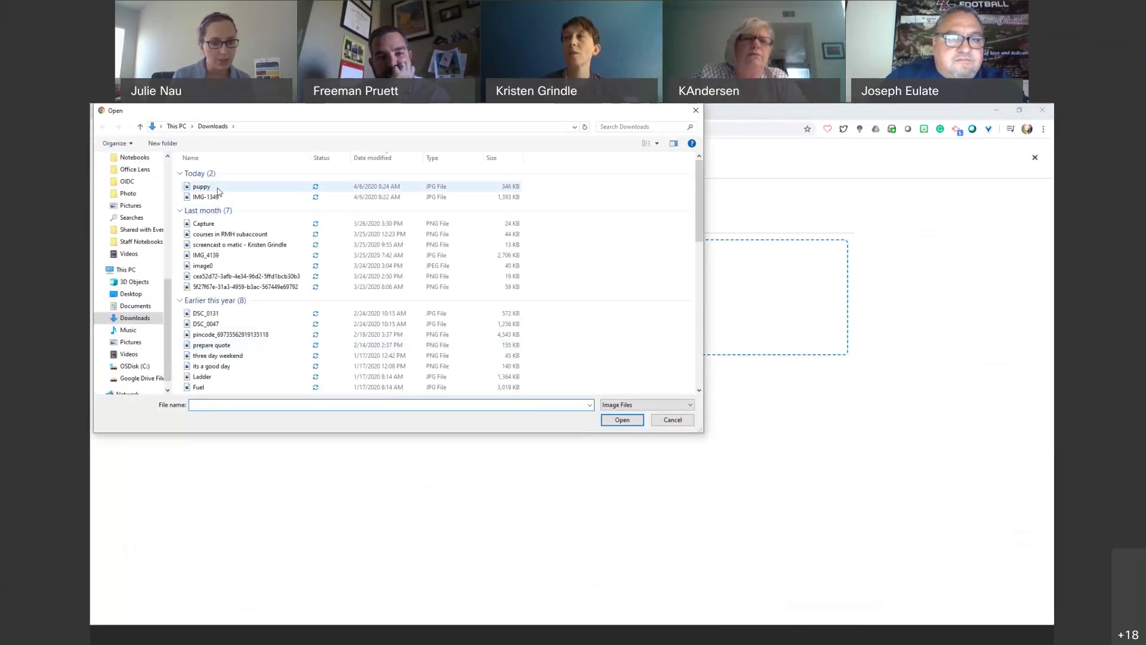
{"action": "left_click", "coordinate": [672, 420]}
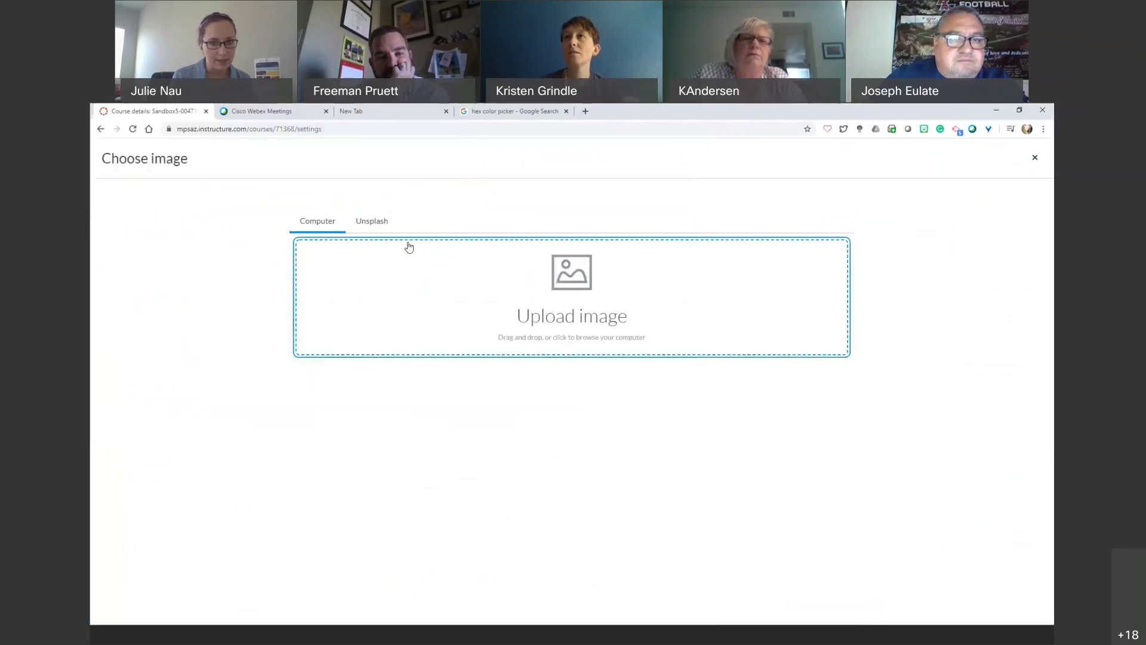
{"action": "left_click", "coordinate": [1034, 157]}
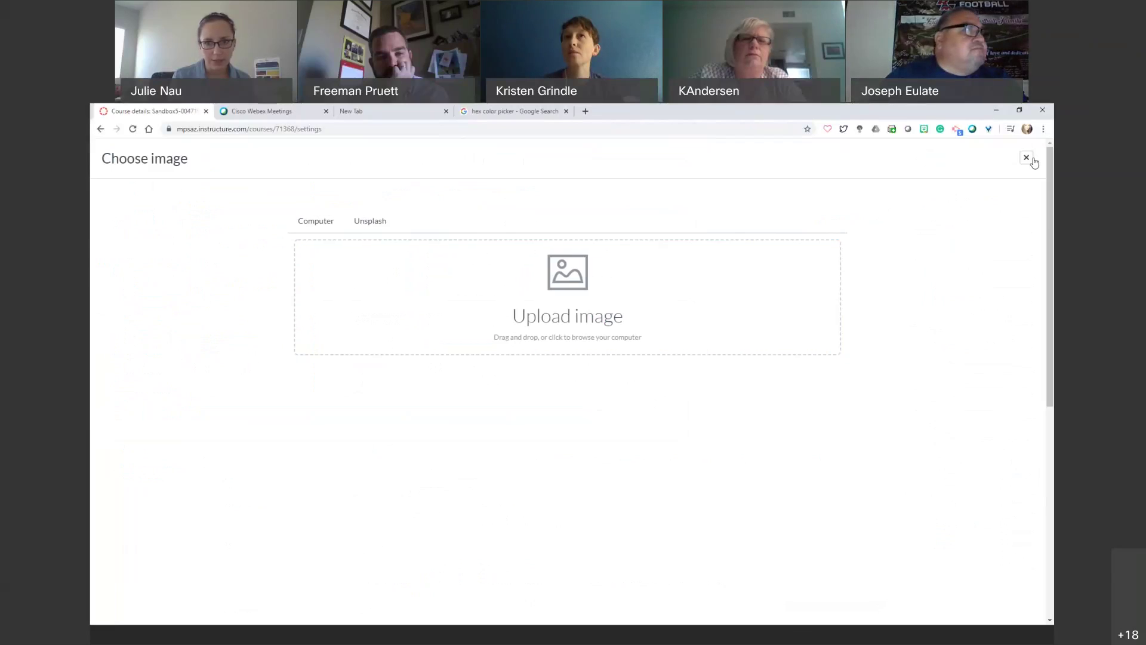
Save the course details again and return to the dashboard.
{"action": "scroll", "coordinate": [555, 366], "scroll_direction": "down", "scroll_amount": 6}
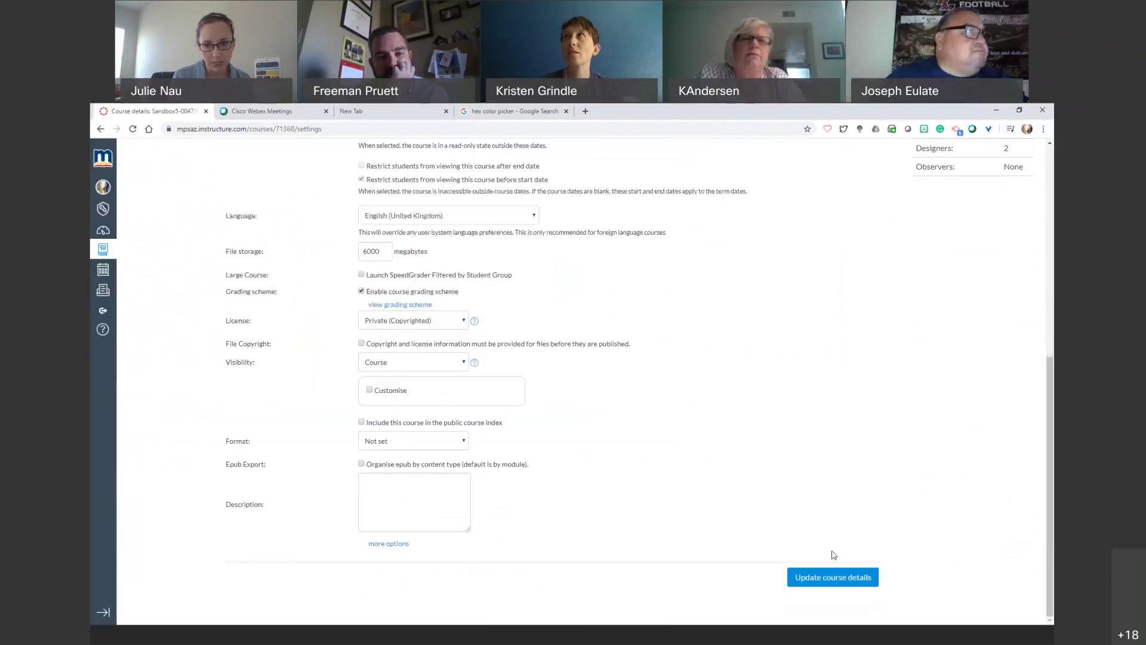
{"action": "left_click", "coordinate": [827, 579]}
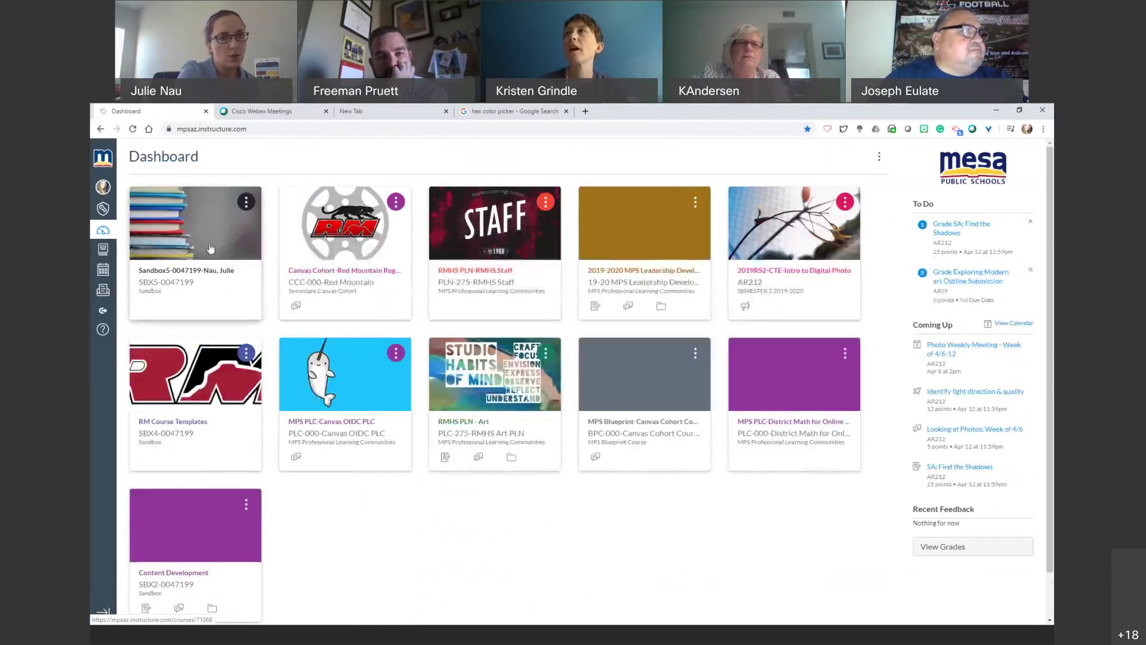
Give the sandbox course card with the stacked-books image the nickname "Demo Course" and apply it.
{"action": "scroll", "coordinate": [222, 224], "scroll_direction": "up", "scroll_amount": 5}
{"action": "scroll", "coordinate": [275, 290], "scroll_direction": "up", "scroll_amount": 2}
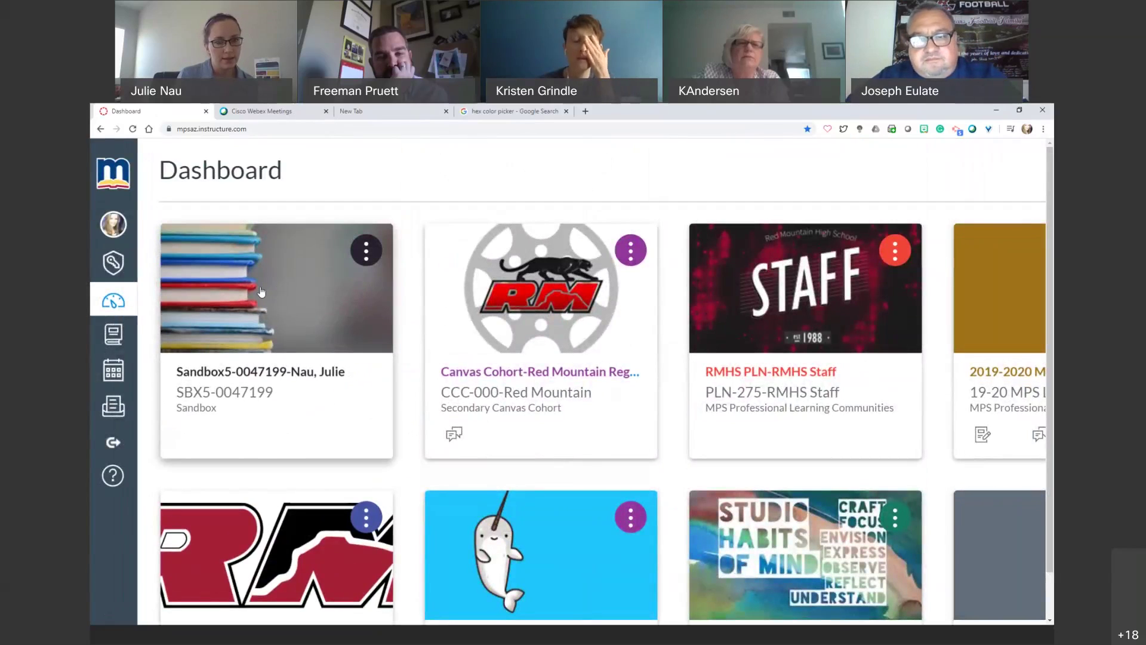
{"action": "left_click", "coordinate": [366, 250]}
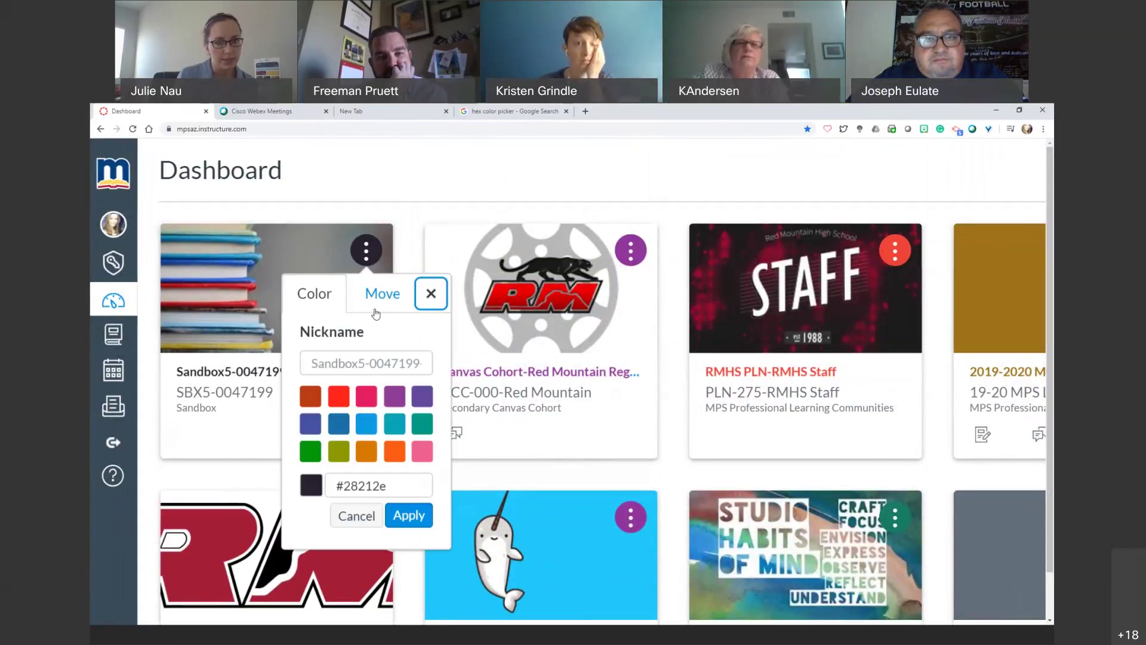
{"action": "left_click", "coordinate": [346, 362]}
{"action": "type", "text": "Demo Course"}
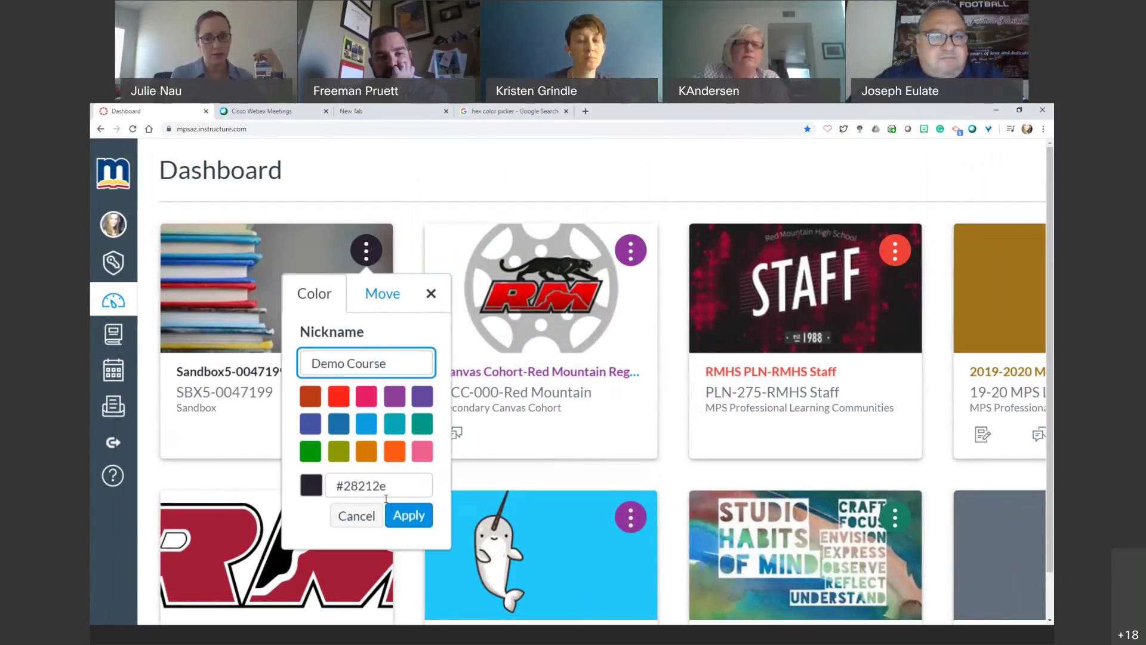
{"action": "left_click", "coordinate": [410, 515]}
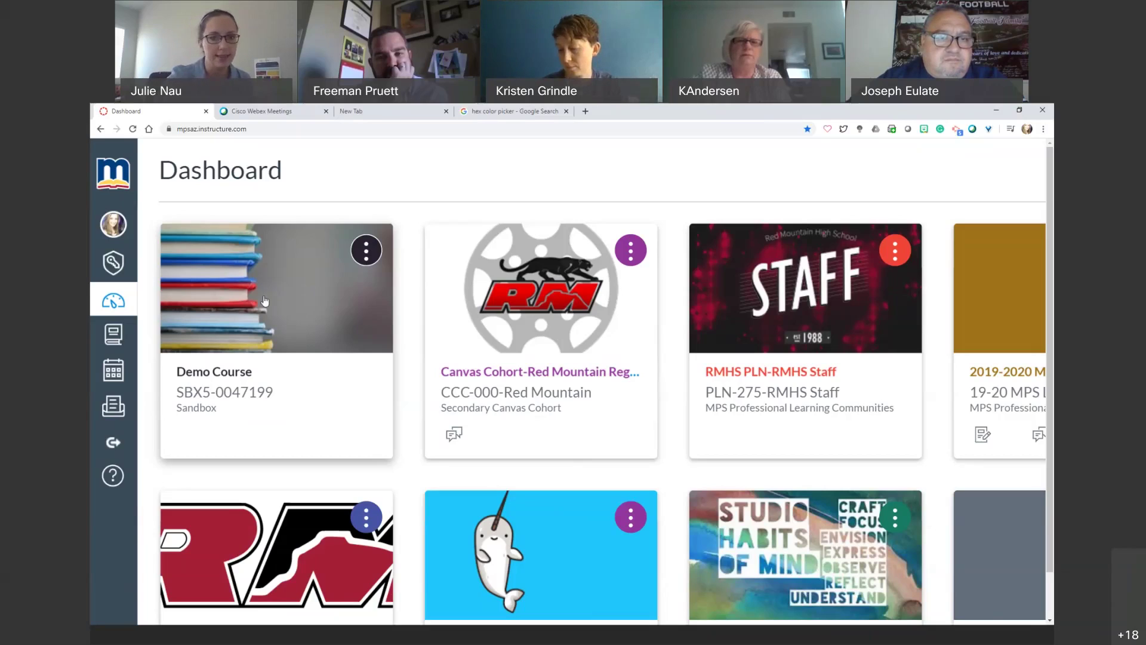
Examine the image and colour accent on the 2019RS2-CTE-Intro to Digital Photo card up close.
{"action": "key", "text": "ctrl+minus"}
{"action": "key", "text": "ctrl+minus"}
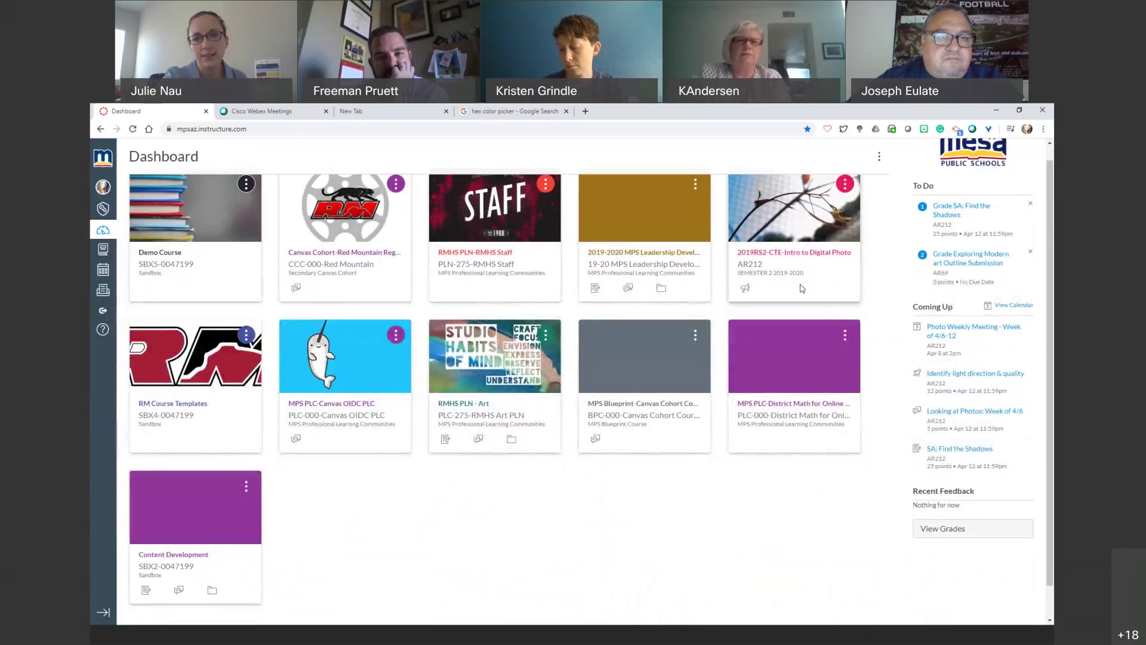
{"action": "scroll", "coordinate": [802, 289], "scroll_direction": "up", "scroll_amount": 5}
{"action": "scroll", "coordinate": [802, 289], "scroll_direction": "up", "scroll_amount": 2}
{"action": "scroll", "coordinate": [802, 288], "scroll_direction": "down", "scroll_amount": 1}
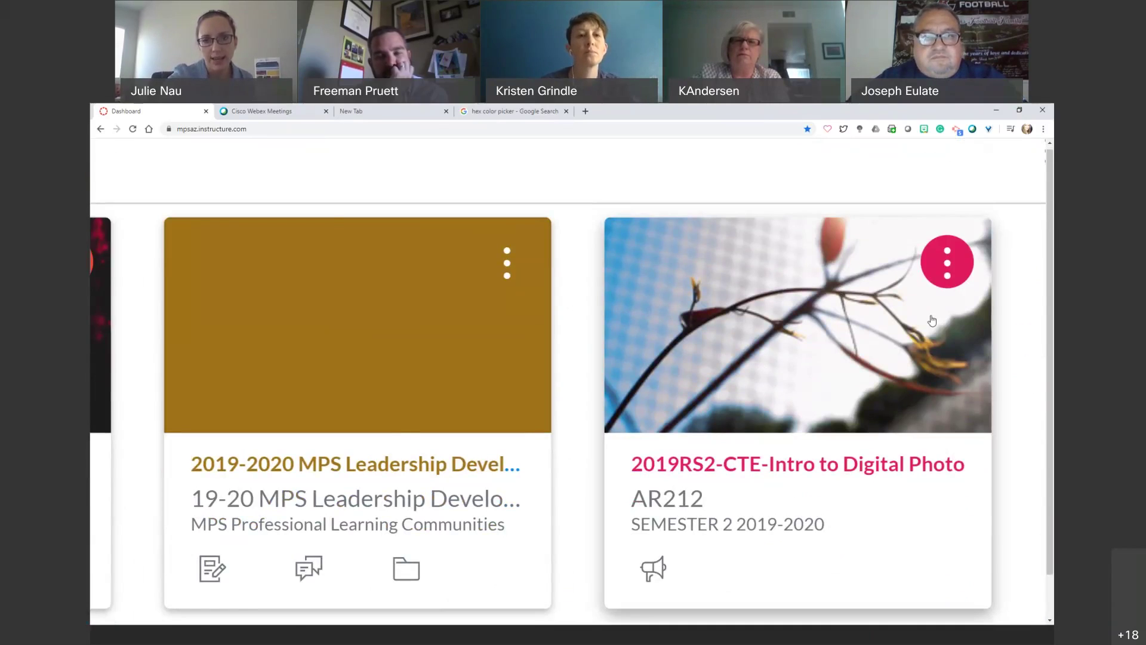
{"action": "scroll", "coordinate": [932, 320], "scroll_direction": "down", "scroll_amount": 5}
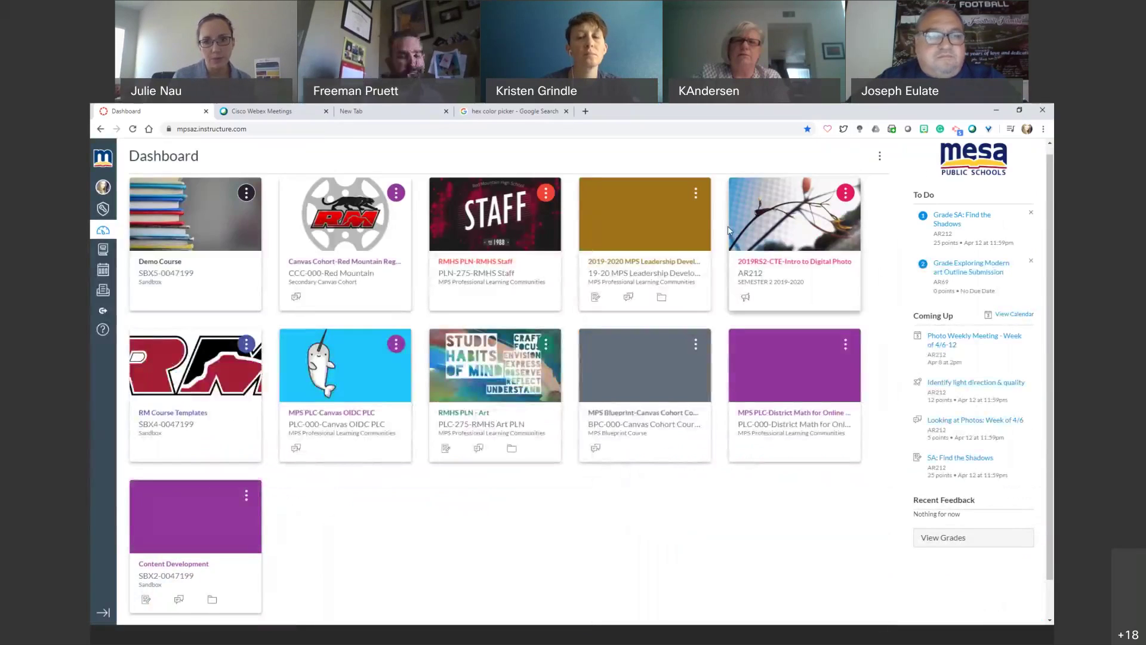